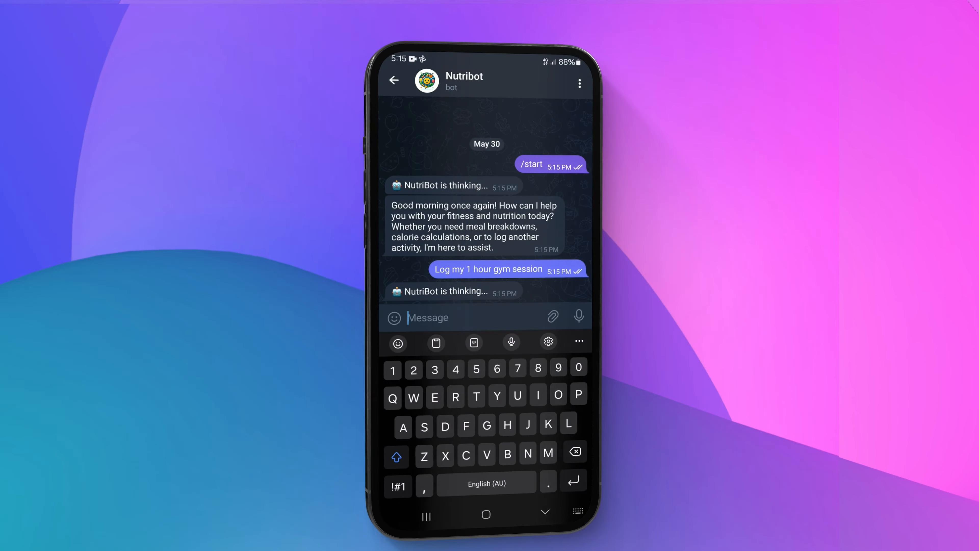
- Reply to the Nutribot chat with Cardio, then send 'I also just ate a banana and a protein shake'
{"action": "type", "text": "Cardio"}
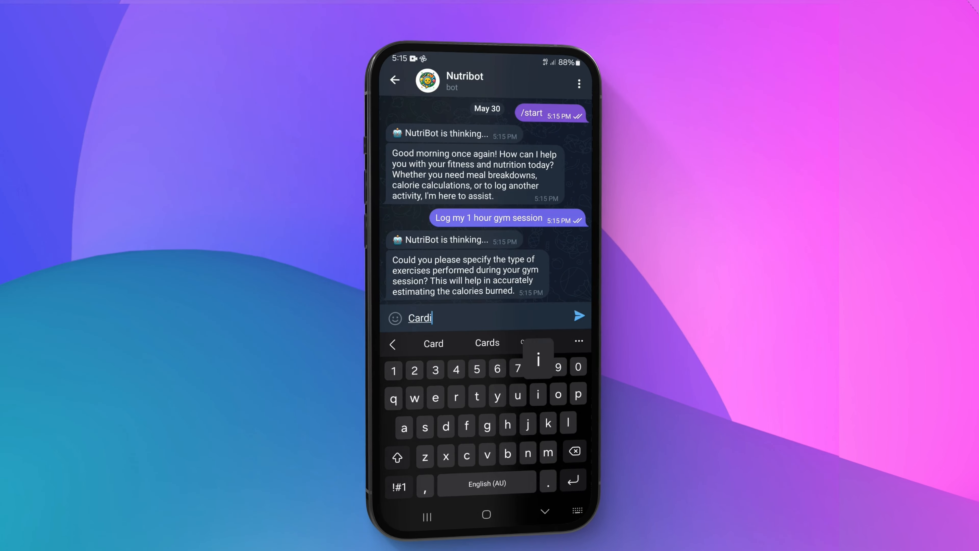
{"action": "key", "text": "Return"}
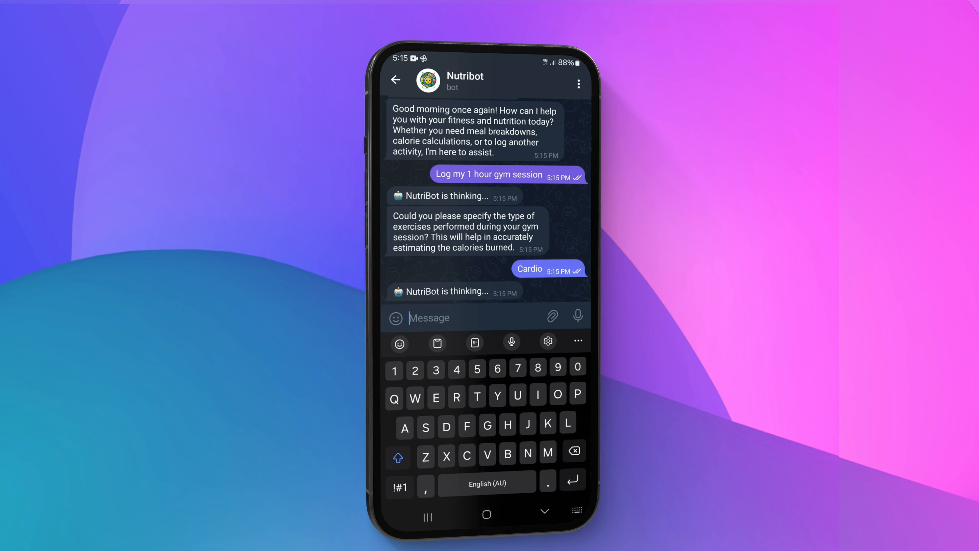
{"action": "type", "text": "I"}
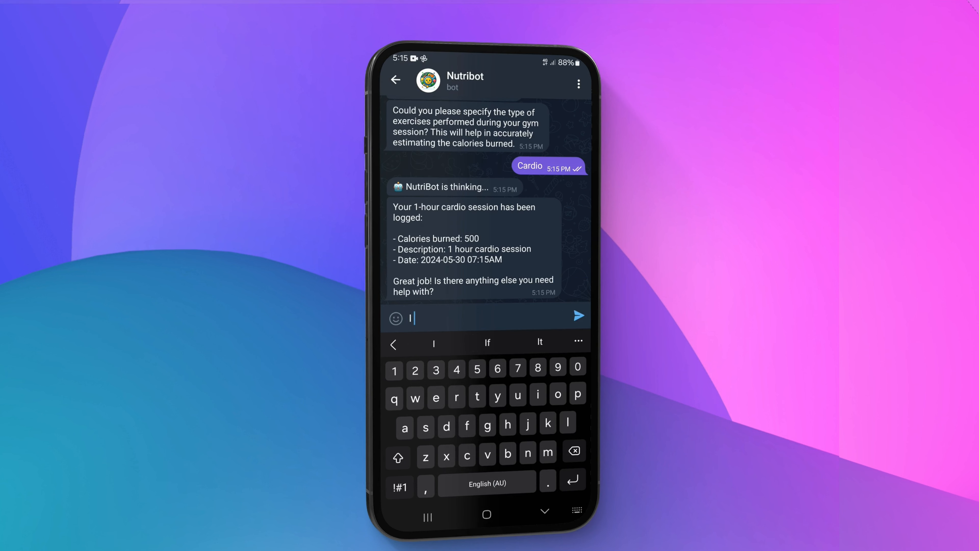
{"action": "type", "text": " also kust ate a ba"}
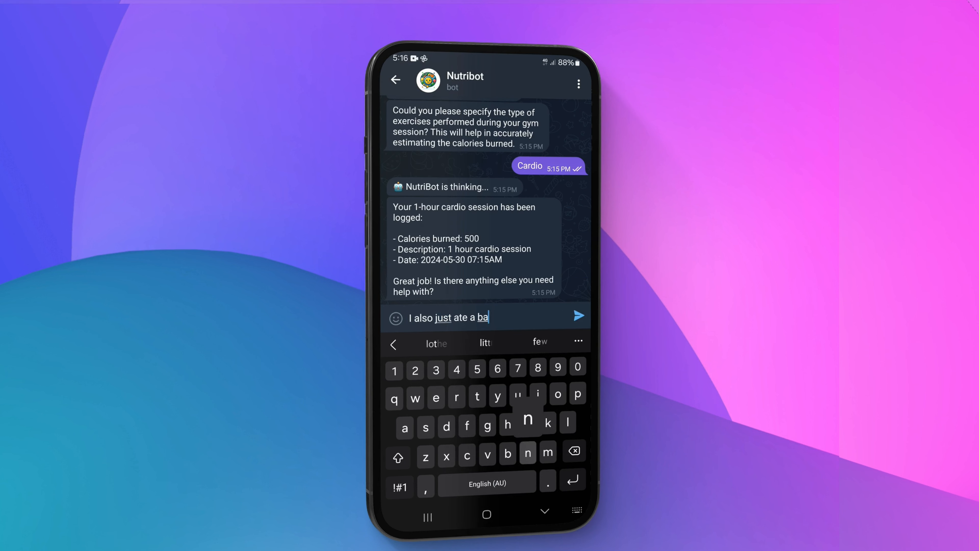
{"action": "type", "text": "nanaand a protein shake"}
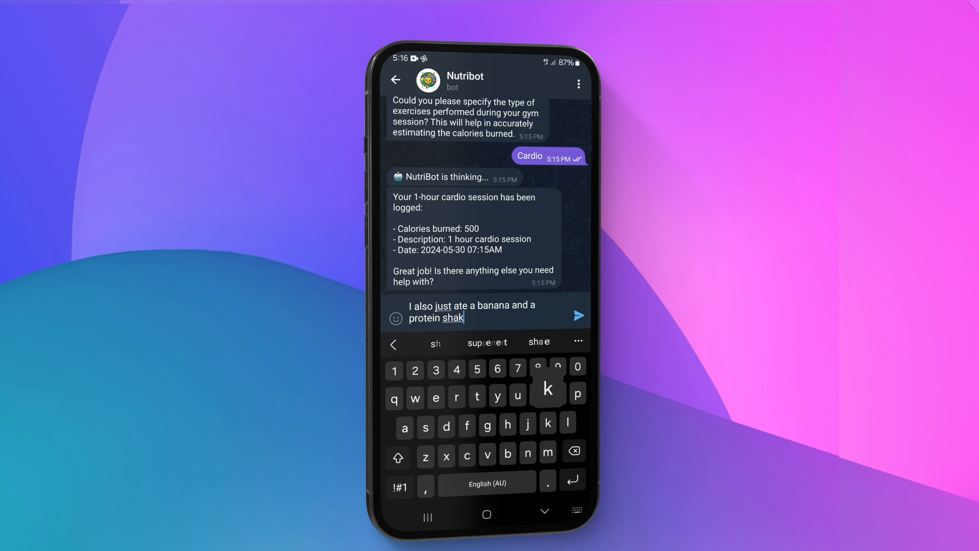
{"action": "key", "text": "Return"}
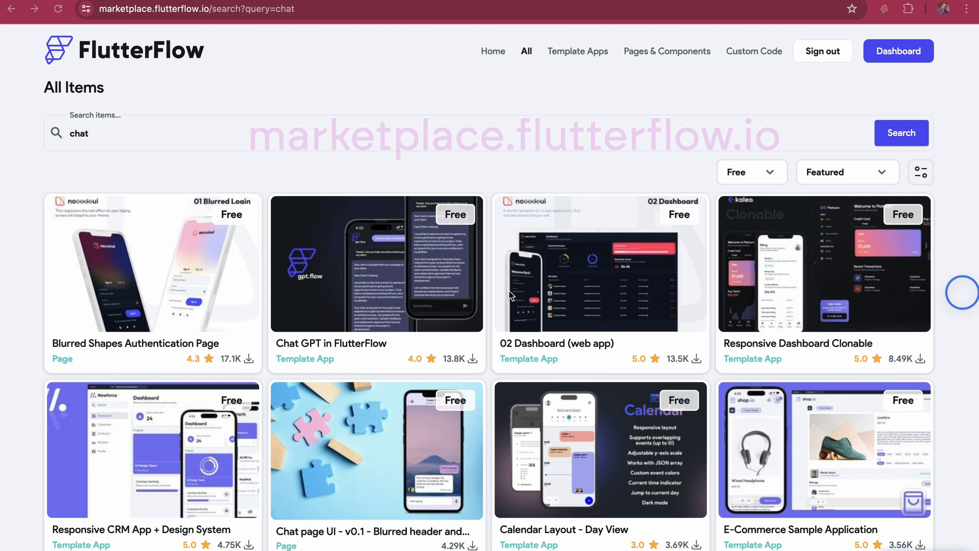
- Clone the Chat GPT in FlutterFlow marketplace template into a new project named Streaming Chat
{"action": "left_click", "coordinate": [394, 300]}
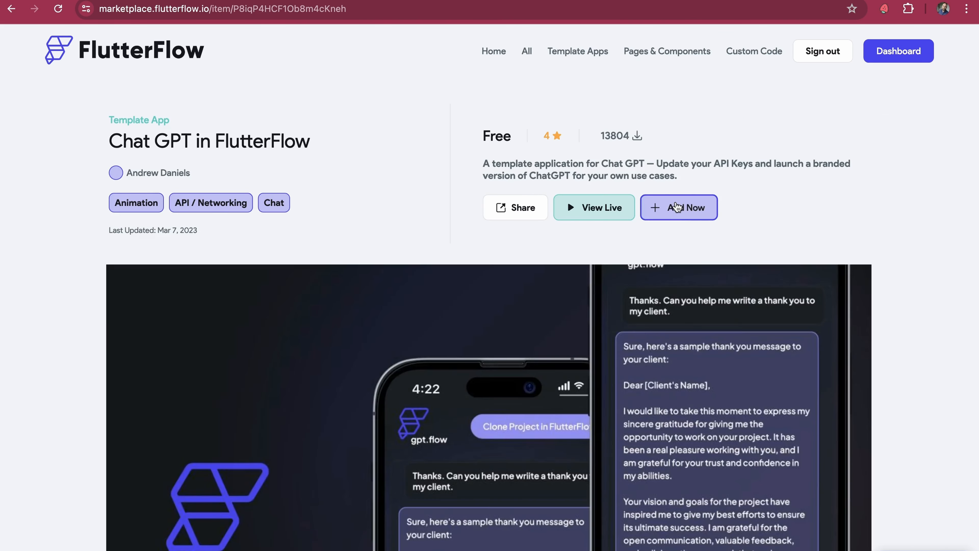
{"action": "left_click", "coordinate": [675, 205]}
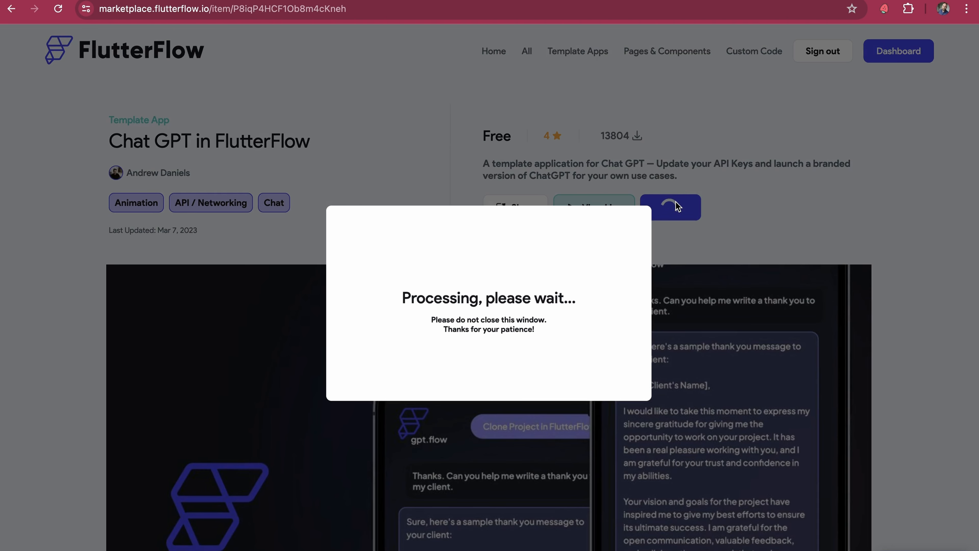
{"action": "type", "text": "Stream"}
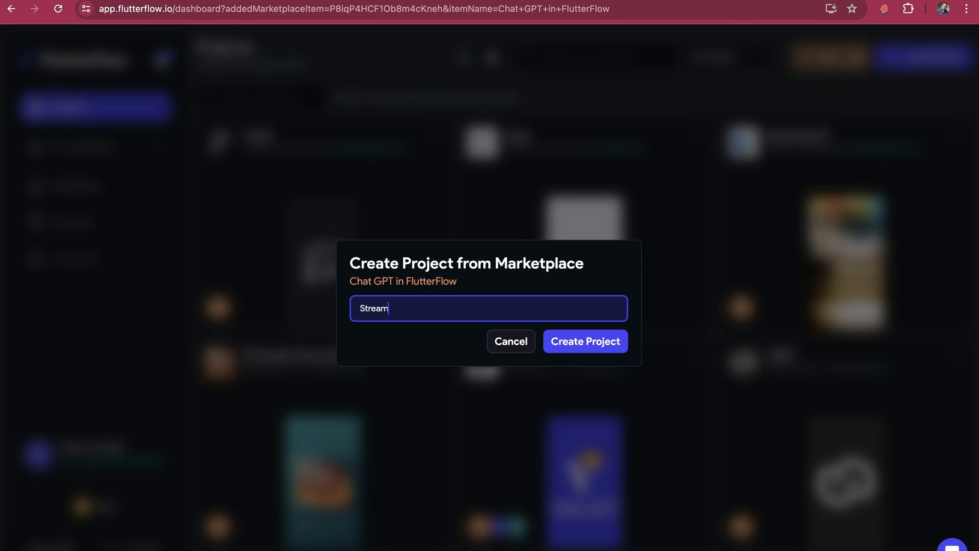
{"action": "type", "text": "ing Chat"}
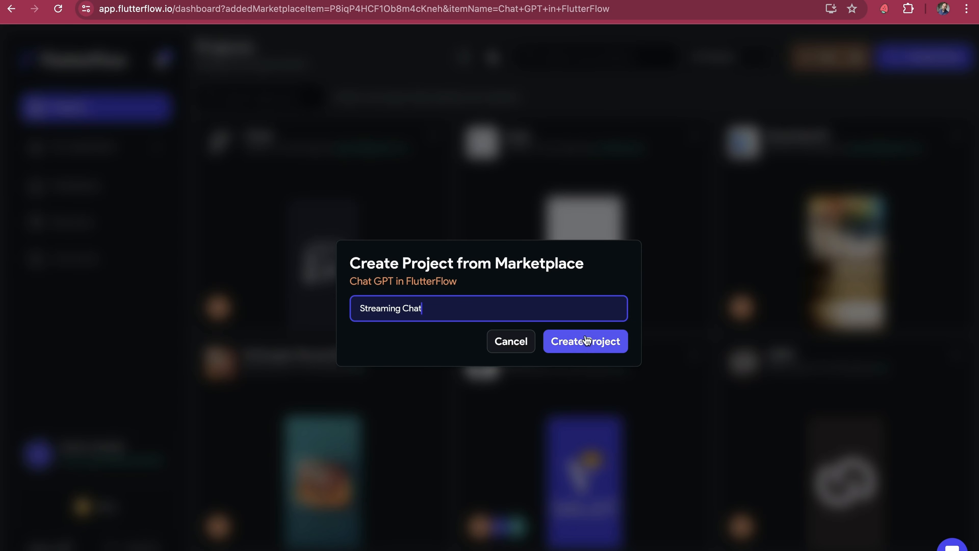
{"action": "left_click", "coordinate": [589, 345]}
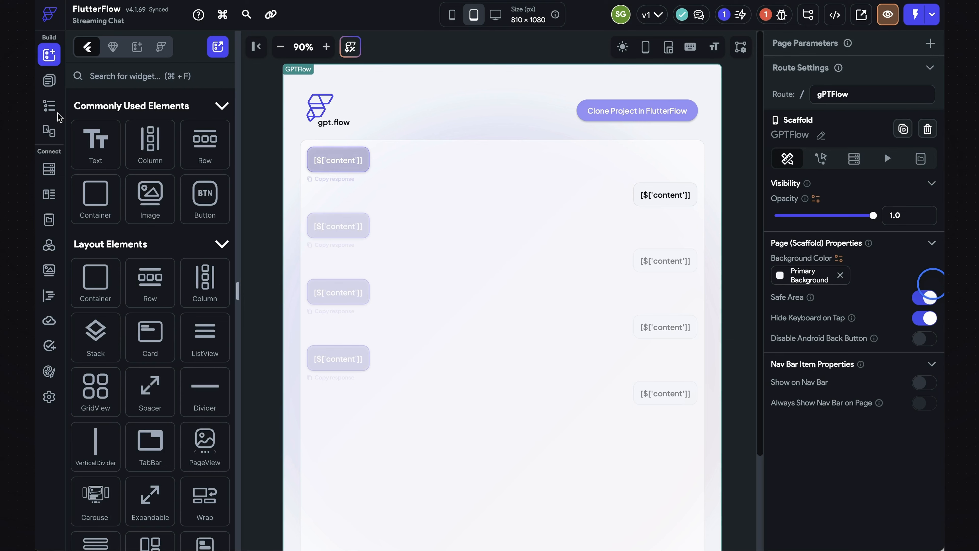
- Inspect the chat ListView's dynamic children, generated from the chatHistory page state variable
{"action": "left_click", "coordinate": [57, 114]}
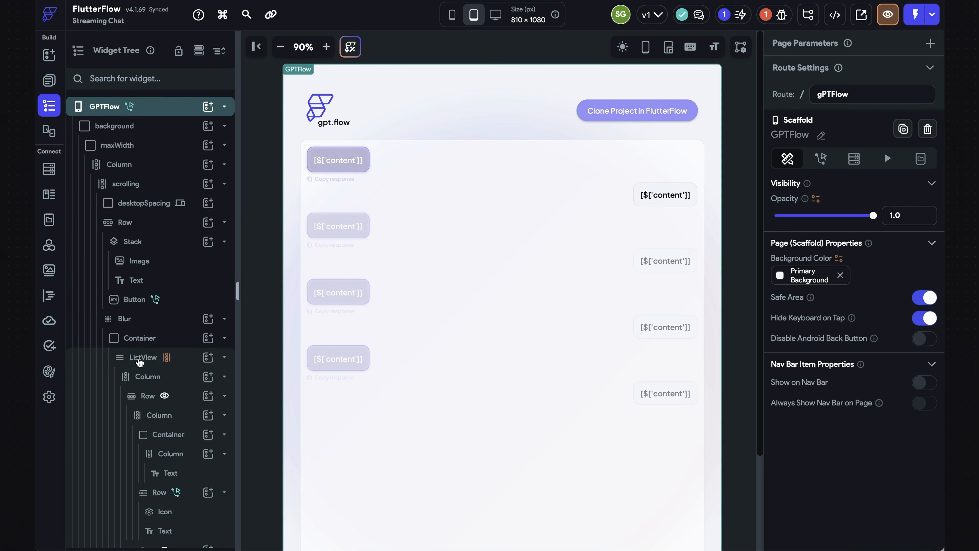
{"action": "left_click", "coordinate": [142, 357]}
{"action": "left_click", "coordinate": [871, 84]}
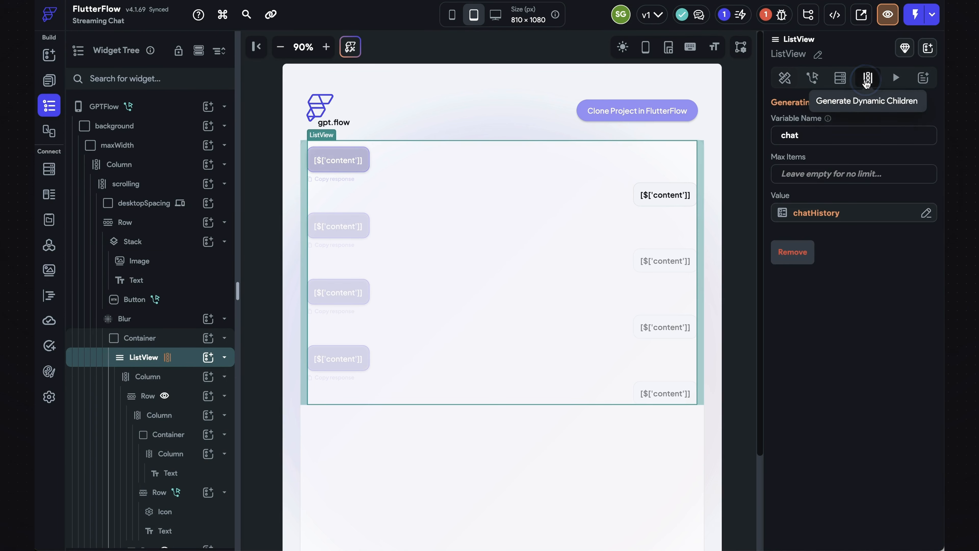
{"action": "left_click", "coordinate": [817, 215]}
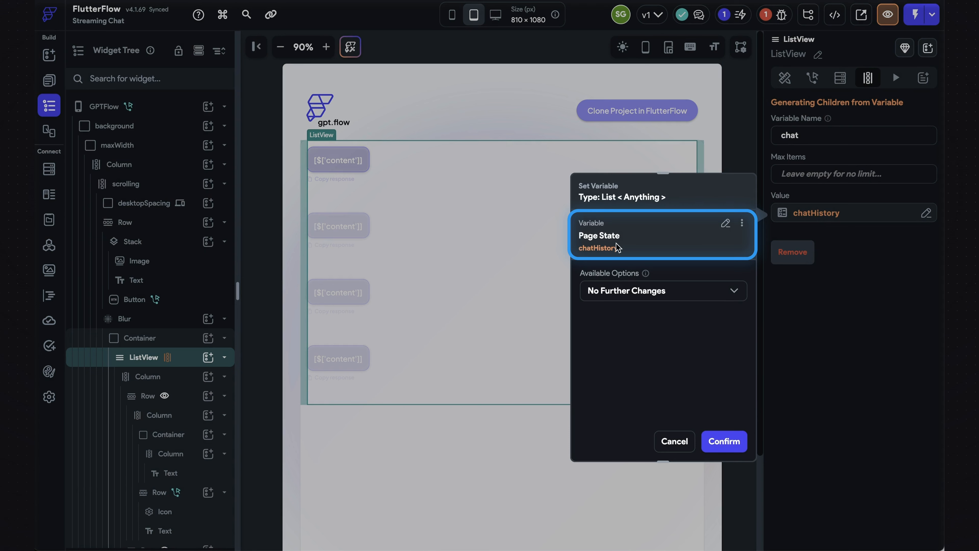
{"action": "left_click", "coordinate": [725, 441]}
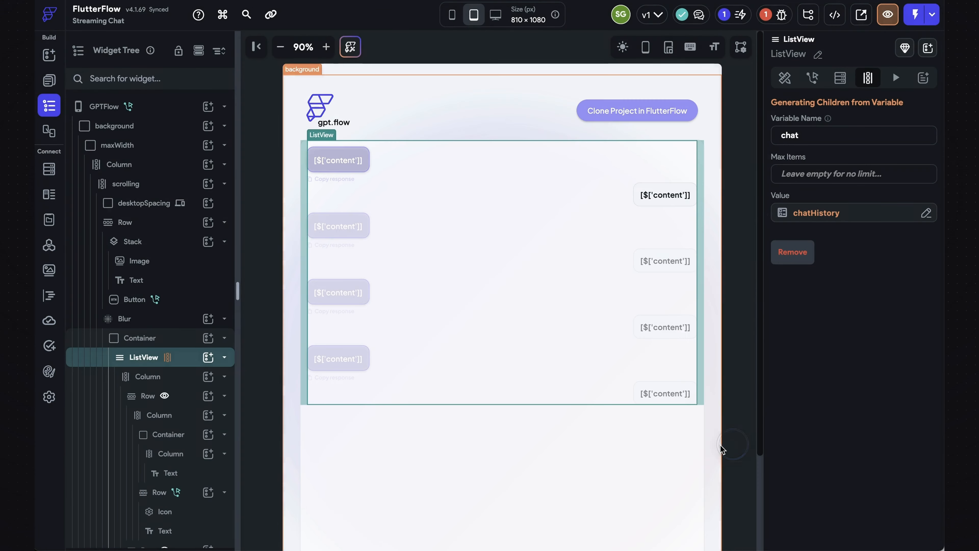
- Open the send button's action flow and review the Backend Call action's API settings
{"action": "scroll", "coordinate": [734, 443], "scroll_direction": "down", "scroll_amount": 3}
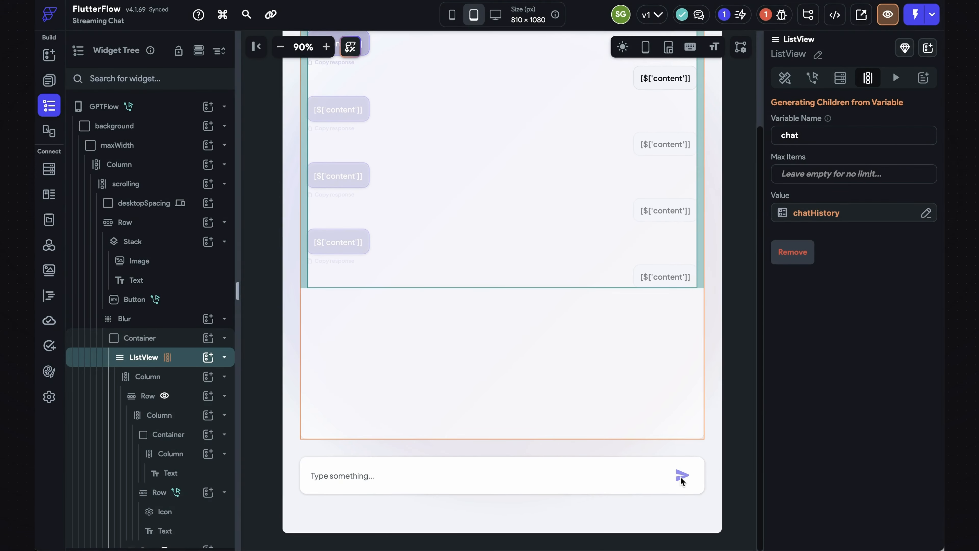
{"action": "left_click", "coordinate": [487, 480]}
{"action": "left_click", "coordinate": [682, 475]}
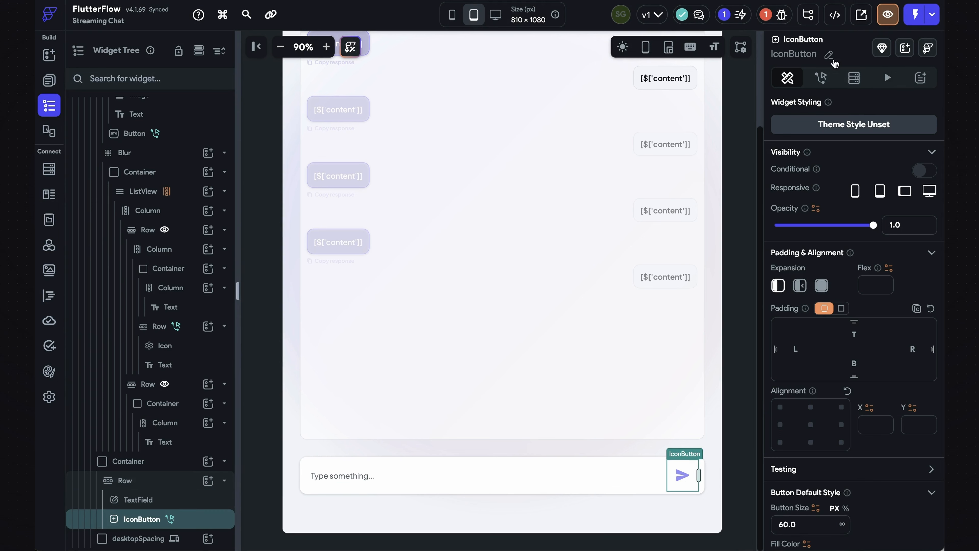
{"action": "left_click", "coordinate": [821, 77]}
{"action": "left_click", "coordinate": [914, 145]}
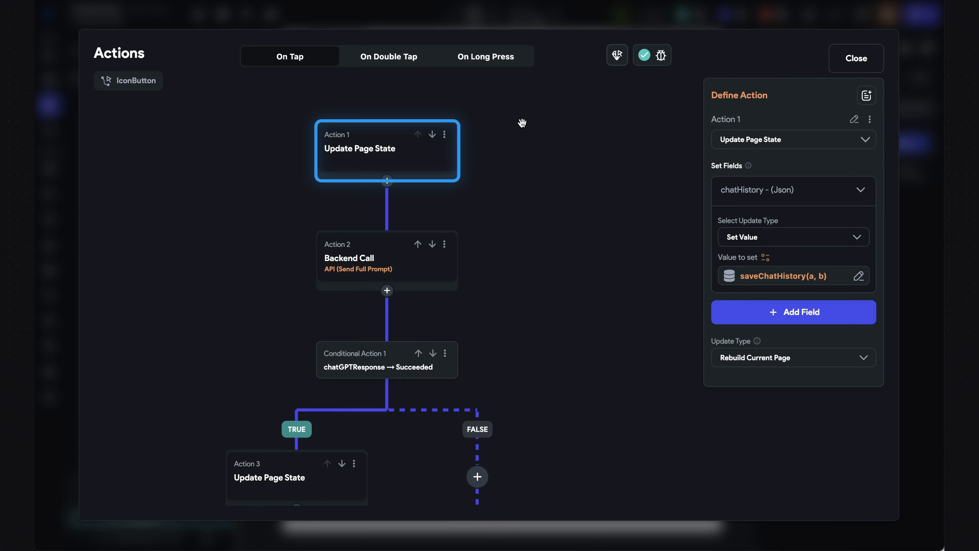
{"action": "left_click", "coordinate": [438, 272]}
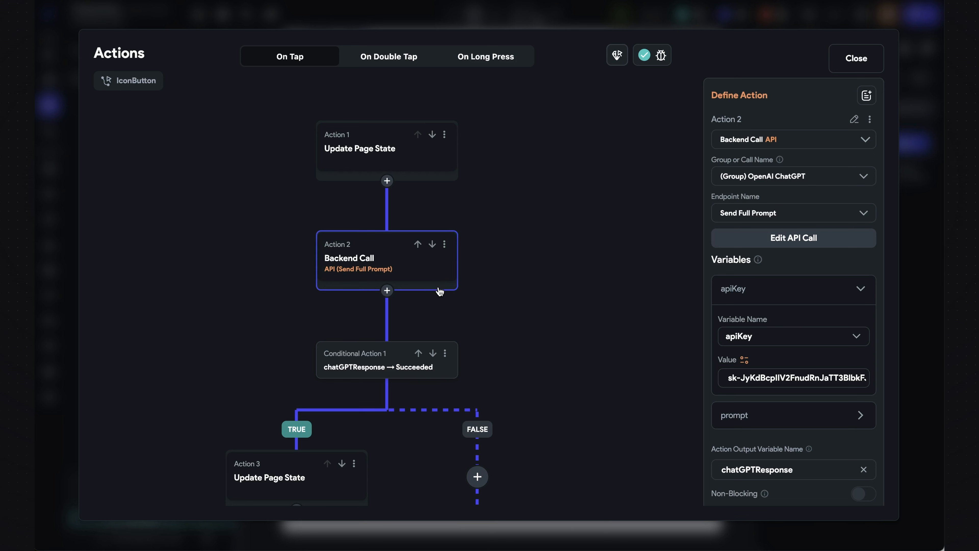
{"action": "scroll", "coordinate": [551, 360], "scroll_direction": "down", "scroll_amount": 3}
{"action": "scroll", "coordinate": [550, 360], "scroll_direction": "down", "scroll_amount": 1}
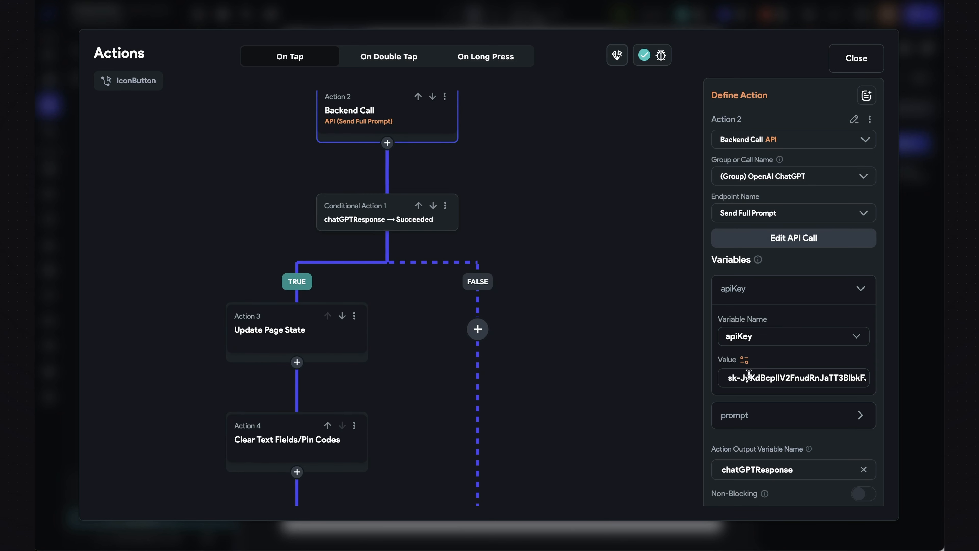
{"action": "left_click_drag", "start_coordinate": [728, 378], "coordinate": [881, 377]}
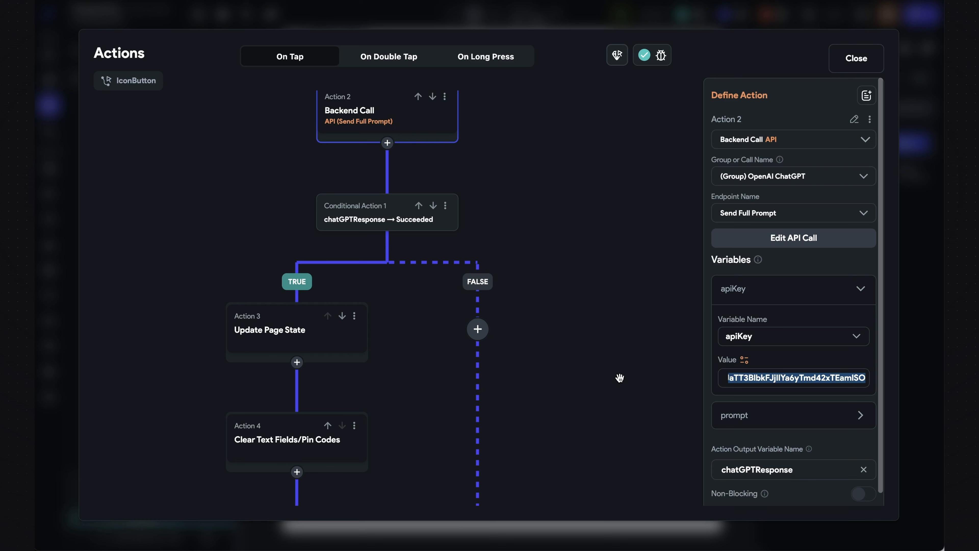
{"action": "left_click", "coordinate": [620, 377]}
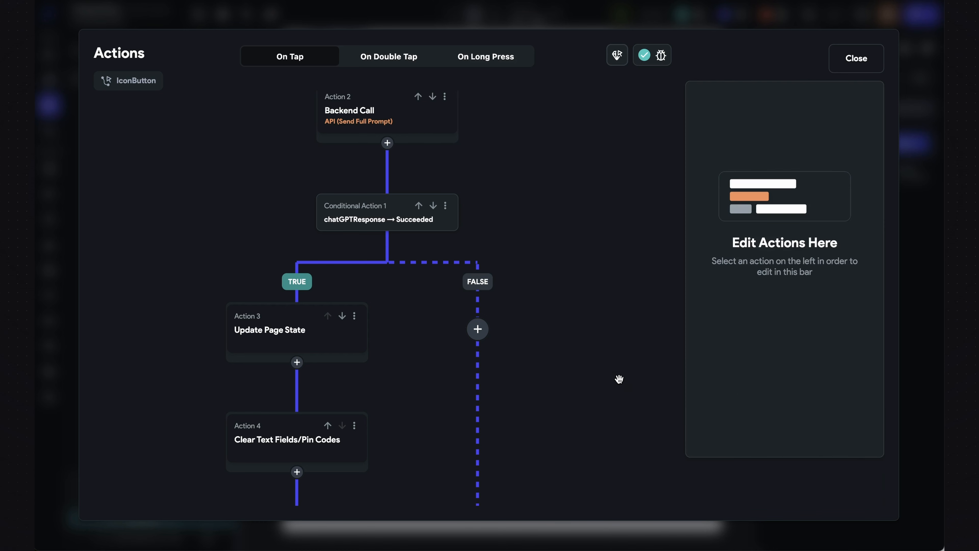
- Review the Update Page State and Clear Text Fields actions, then close the action flow editor
{"action": "left_click", "coordinate": [245, 339]}
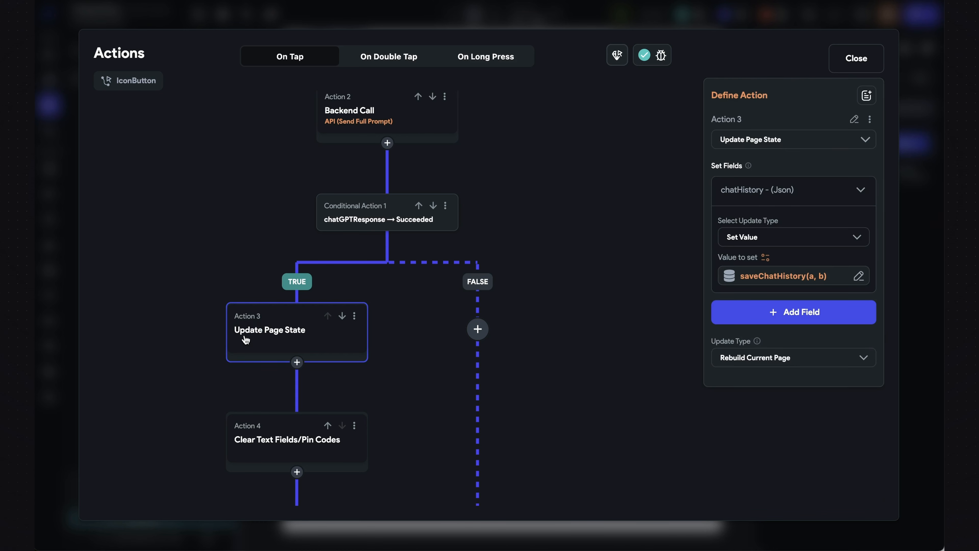
{"action": "left_click", "coordinate": [762, 273]}
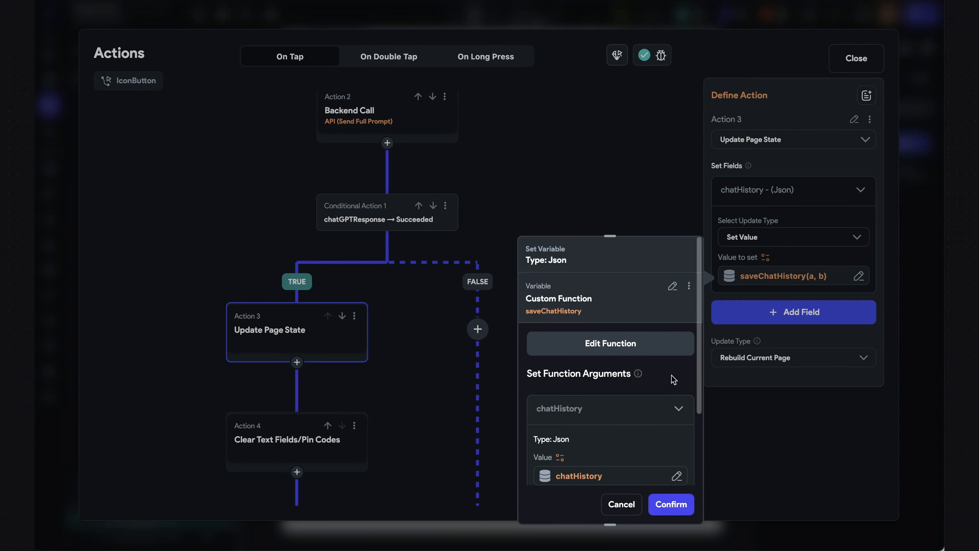
{"action": "scroll", "coordinate": [673, 379], "scroll_direction": "down", "scroll_amount": 5}
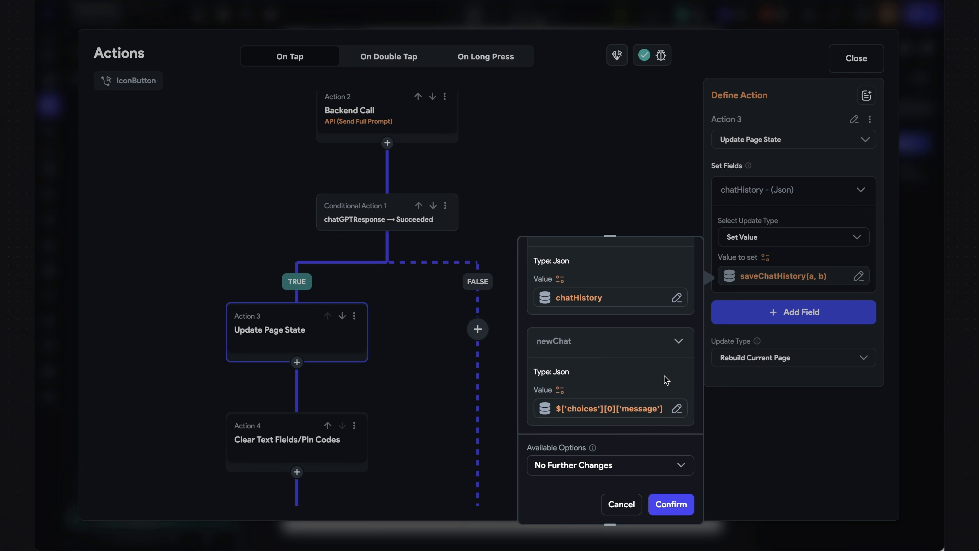
{"action": "left_click", "coordinate": [338, 447]}
{"action": "left_click", "coordinate": [279, 441]}
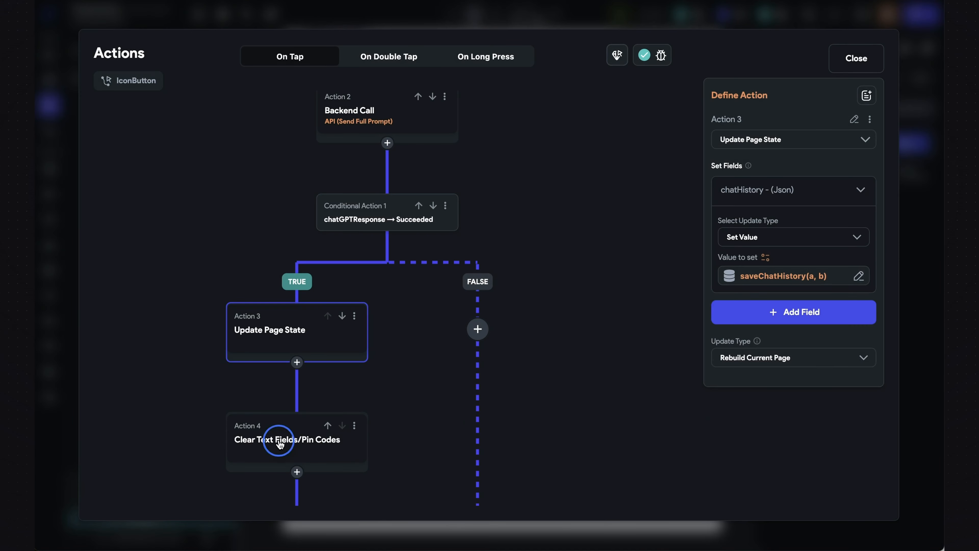
{"action": "scroll", "coordinate": [426, 453], "scroll_direction": "down", "scroll_amount": 5}
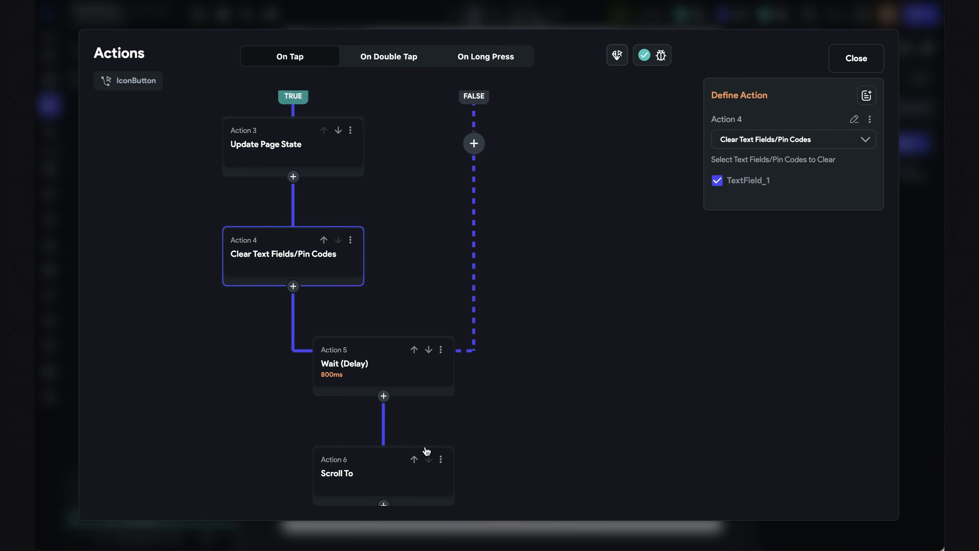
{"action": "left_click", "coordinate": [851, 59]}
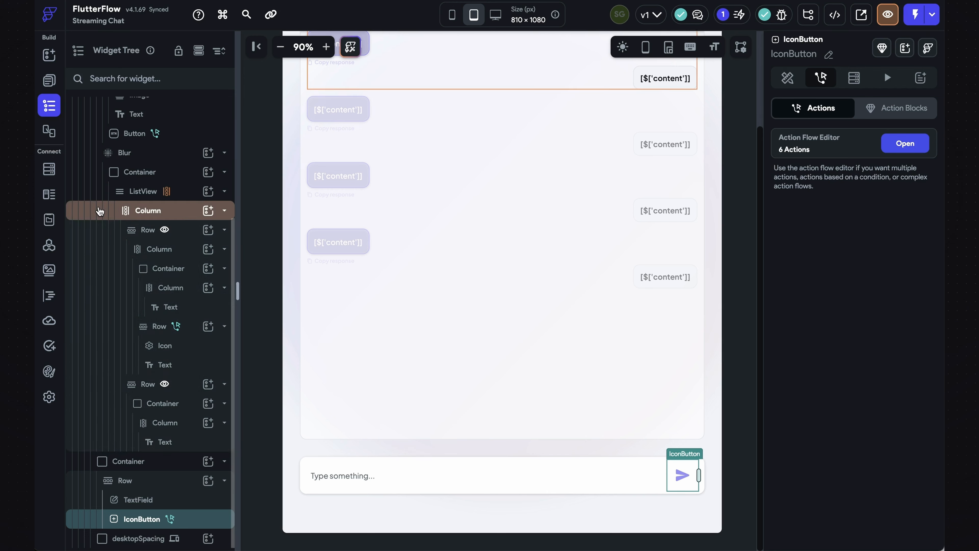
{"action": "left_click", "coordinate": [44, 247]}
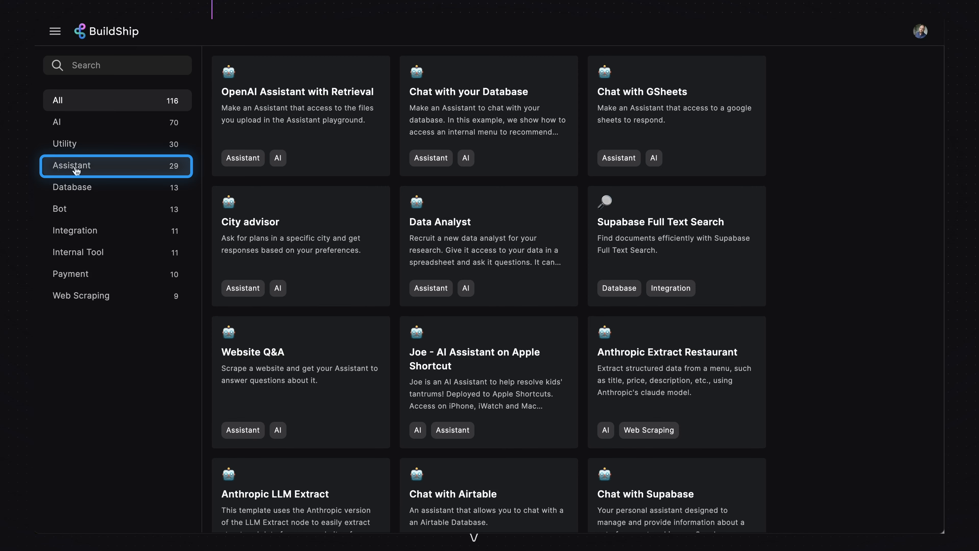
- Open the Streaming Assistant workflow template from the Assistant category of BuildShip templates
{"action": "left_click", "coordinate": [77, 169]}
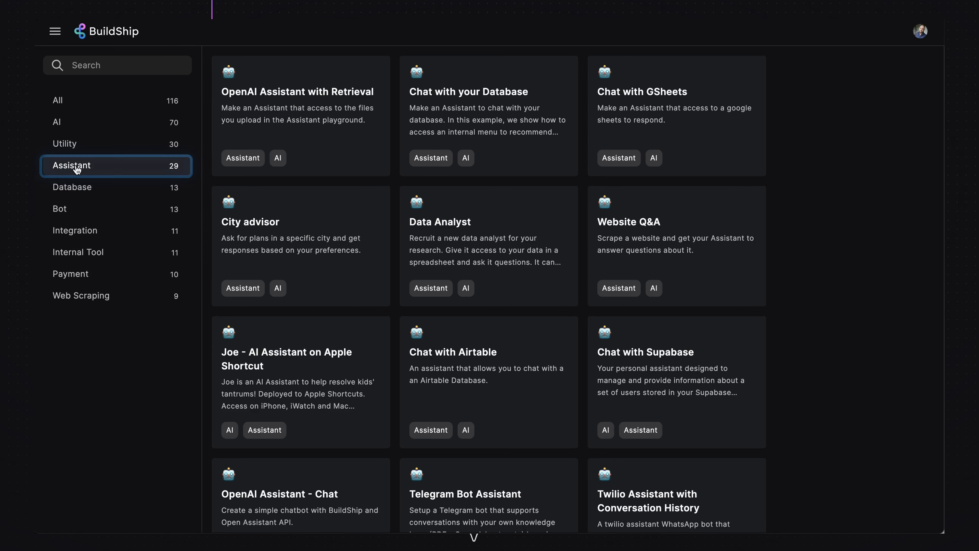
{"action": "scroll", "coordinate": [570, 312], "scroll_direction": "down", "scroll_amount": 5}
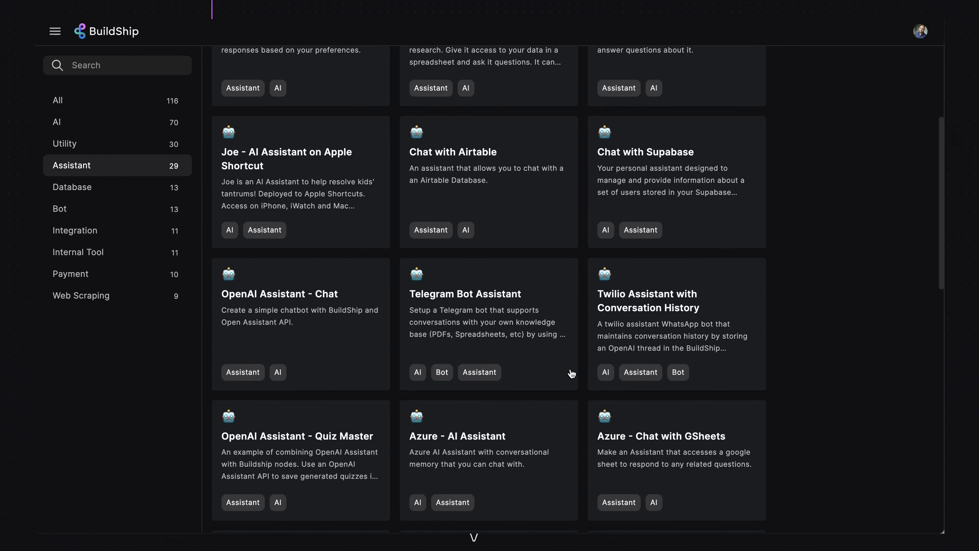
{"action": "scroll", "coordinate": [571, 373], "scroll_direction": "down", "scroll_amount": 9}
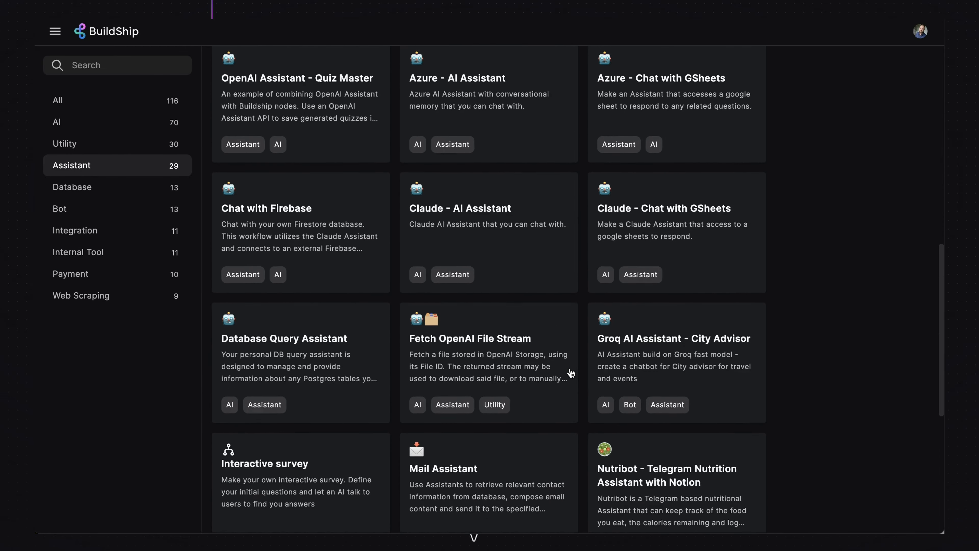
{"action": "scroll", "coordinate": [570, 372], "scroll_direction": "down", "scroll_amount": 8}
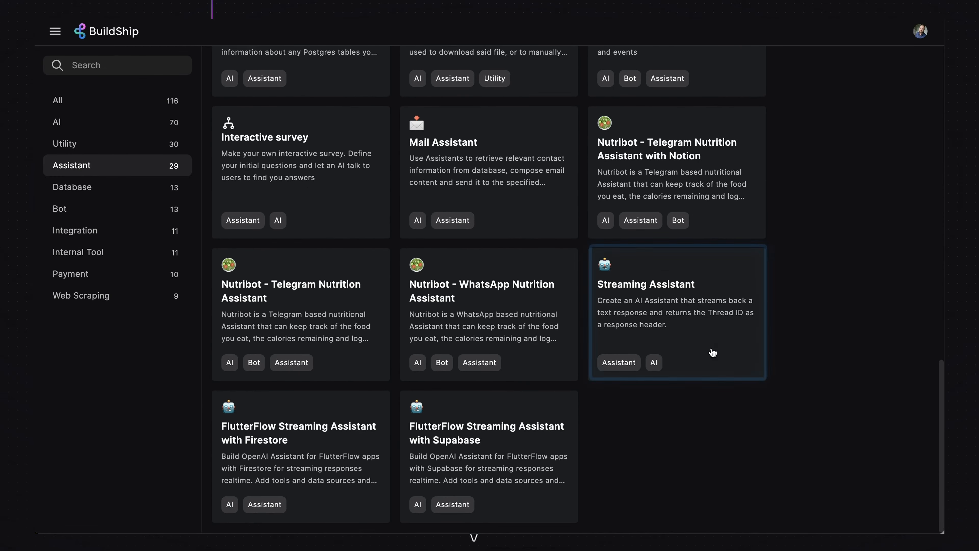
{"action": "left_click", "coordinate": [709, 352]}
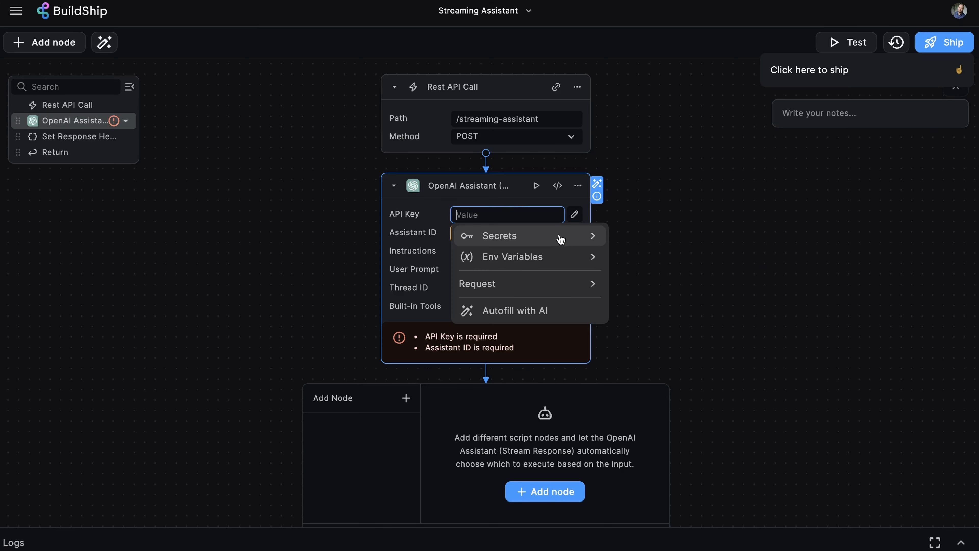
- Set the OpenAI Assistant node's API Key to the stored Open-BuildShipGeneral secret
{"action": "left_click", "coordinate": [560, 239]}
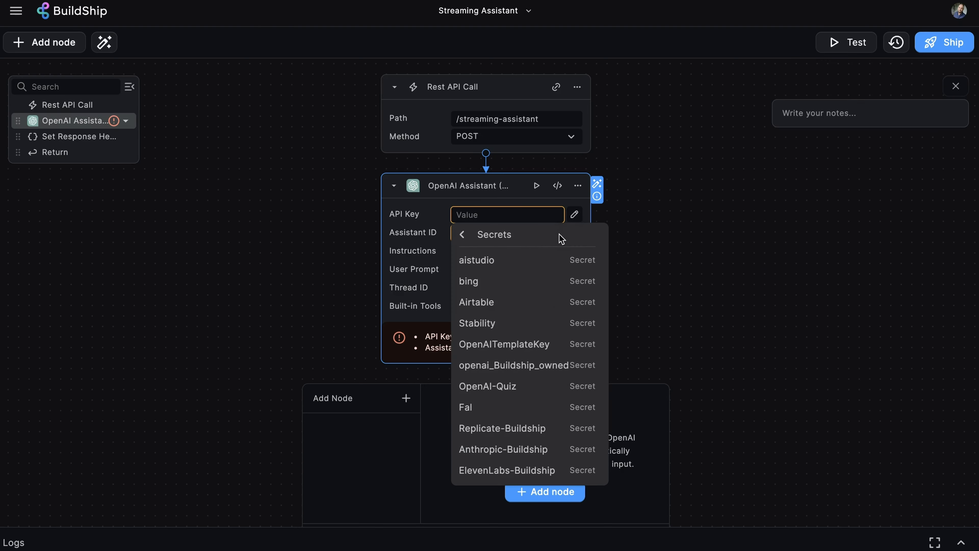
{"action": "scroll", "coordinate": [554, 292], "scroll_direction": "down", "scroll_amount": 5}
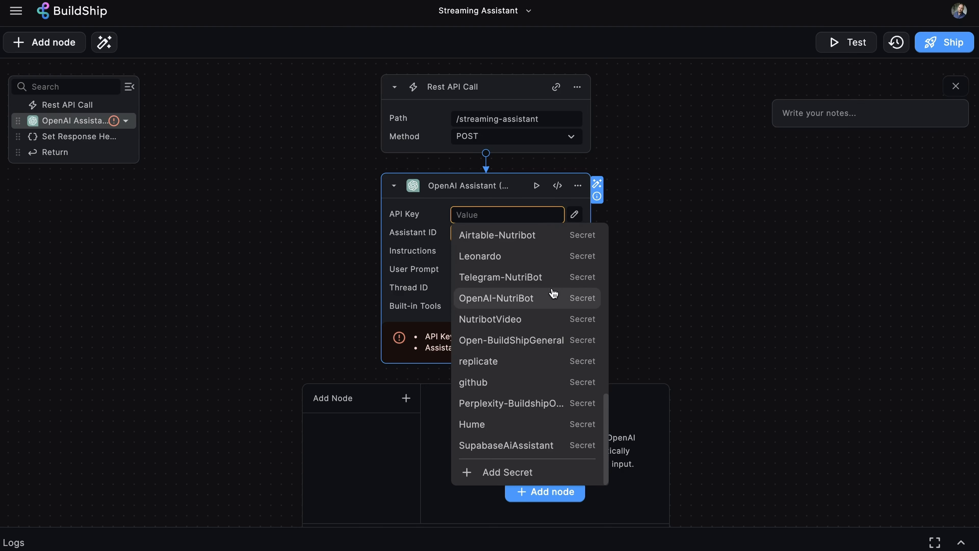
{"action": "left_click", "coordinate": [548, 340]}
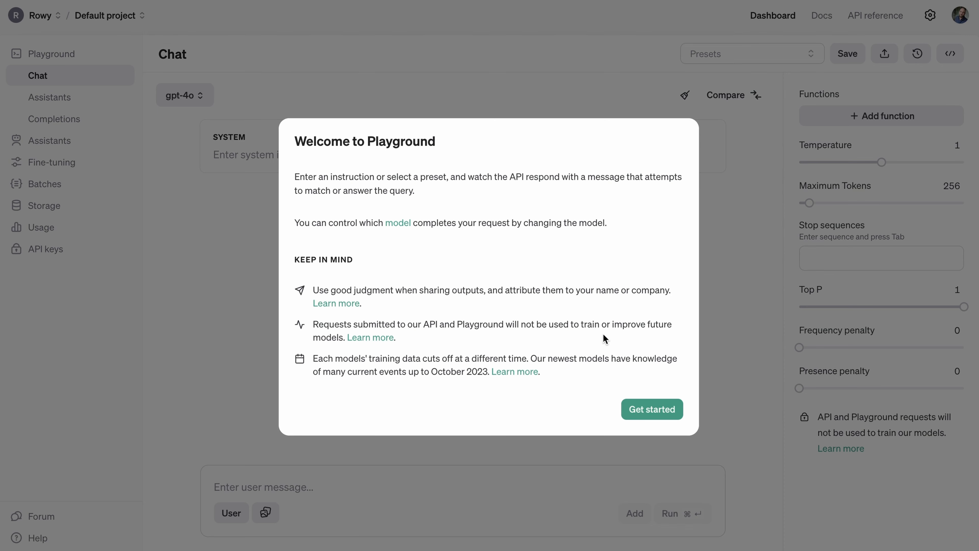
- Create a new assistant in the OpenAI Playground named Streaming AI Assistant using the gpt-4o model
{"action": "left_click", "coordinate": [654, 409]}
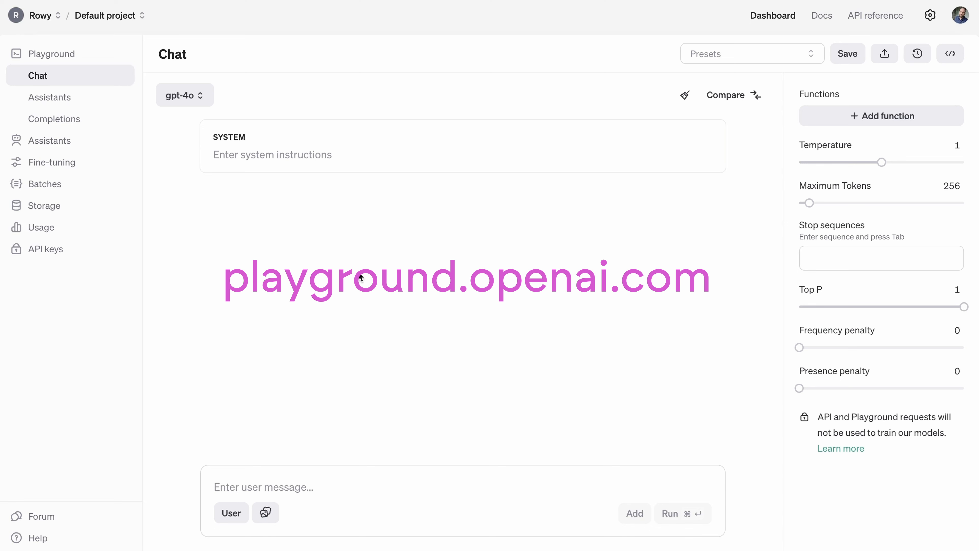
{"action": "left_click", "coordinate": [64, 99]}
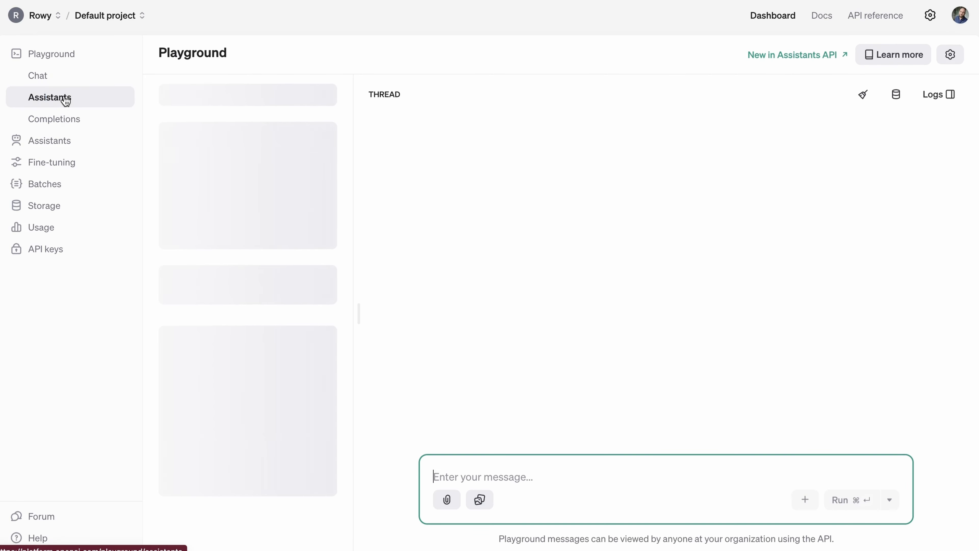
{"action": "left_click", "coordinate": [269, 95]}
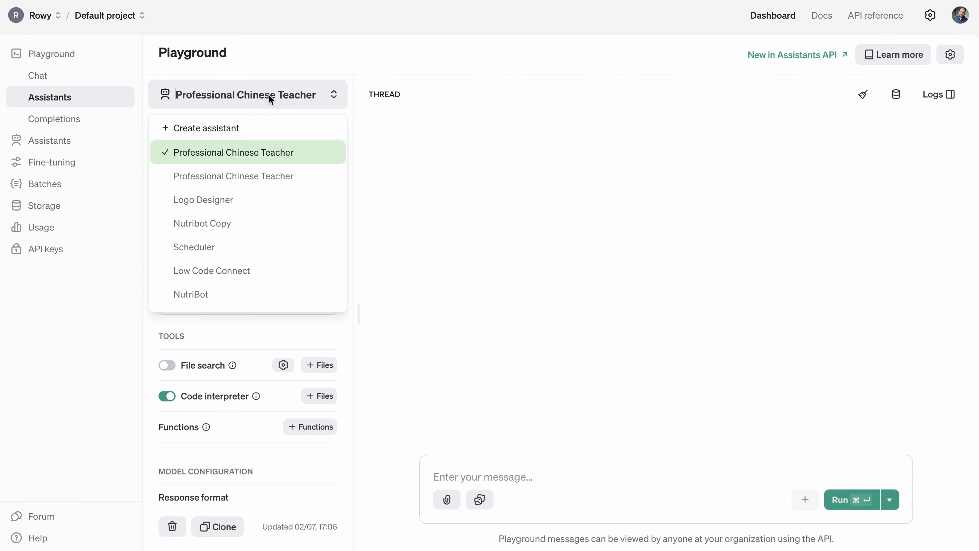
{"action": "left_click", "coordinate": [224, 127]}
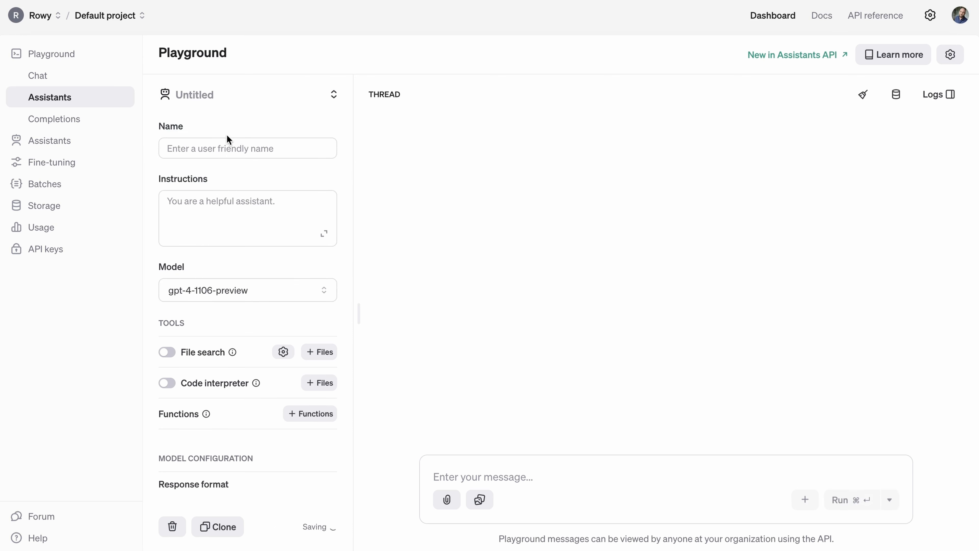
{"action": "left_click", "coordinate": [252, 146]}
{"action": "type", "text": "Streamin"}
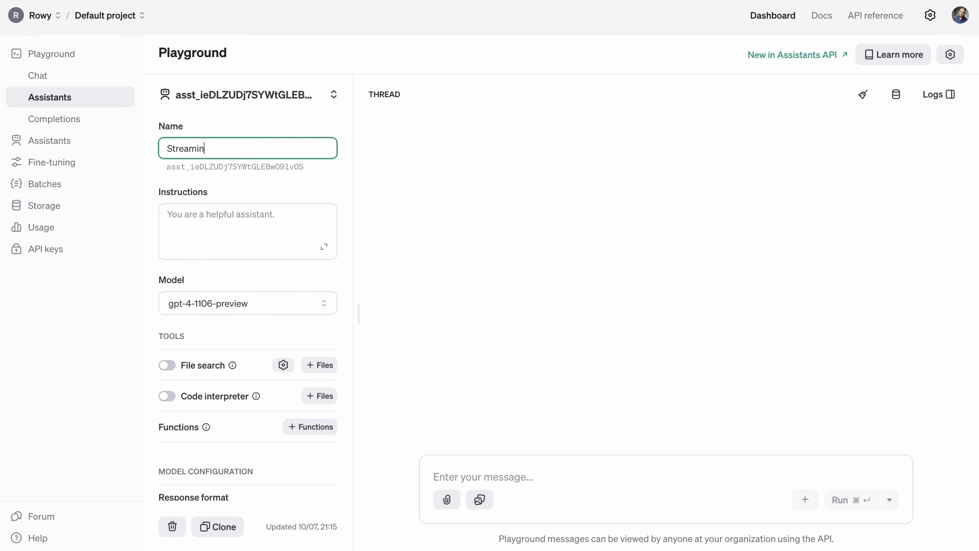
{"action": "type", "text": "g AI Assistant"}
{"action": "left_click", "coordinate": [275, 301]}
{"action": "left_click", "coordinate": [296, 373]}
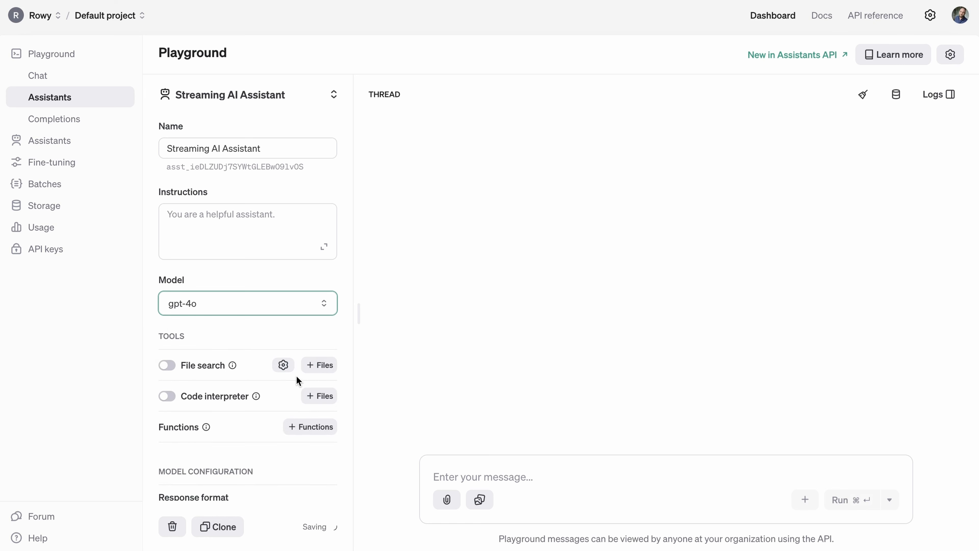
- Copy the new assistant's ID and paste it into the OpenAI Assistant node's Assistant ID field
{"action": "mouse_move", "coordinate": [256, 397]}
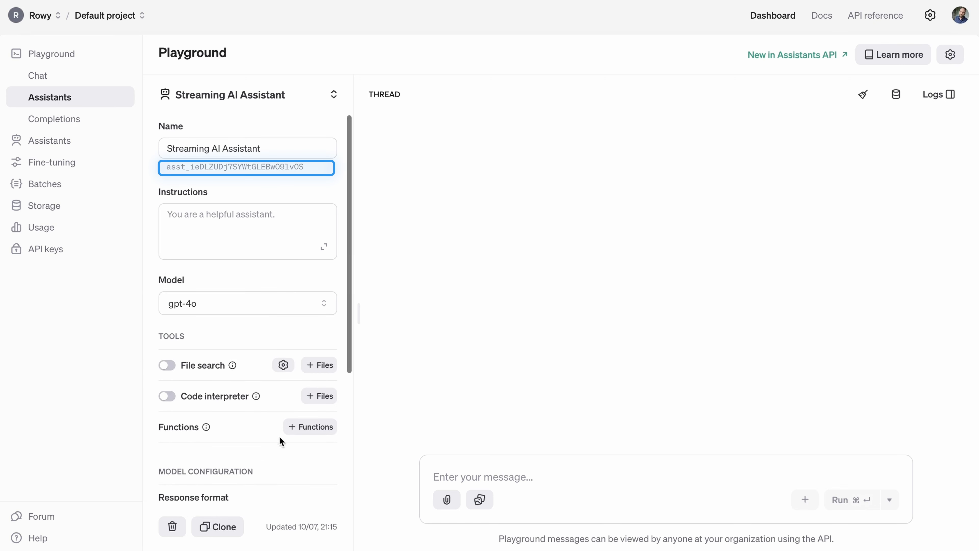
{"action": "left_click", "coordinate": [222, 169]}
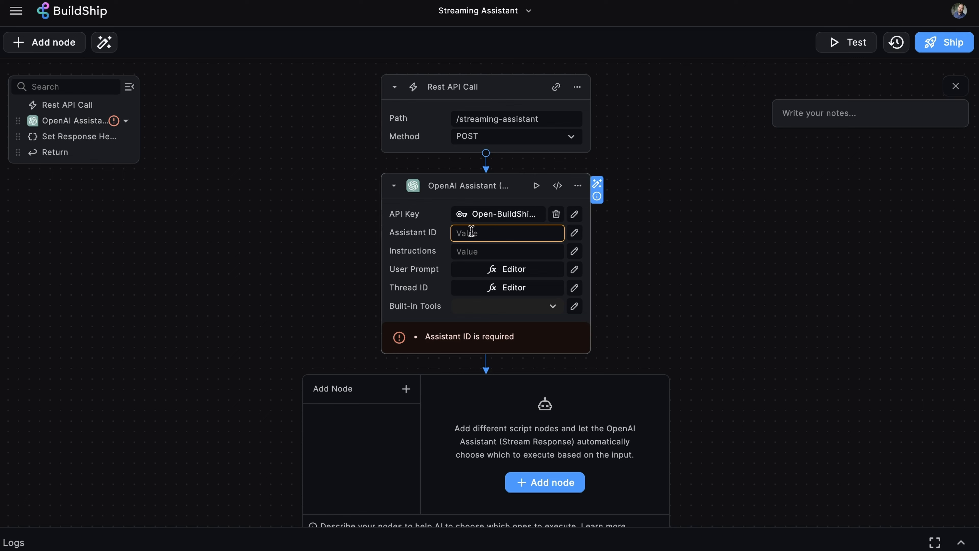
{"action": "left_click", "coordinate": [471, 231]}
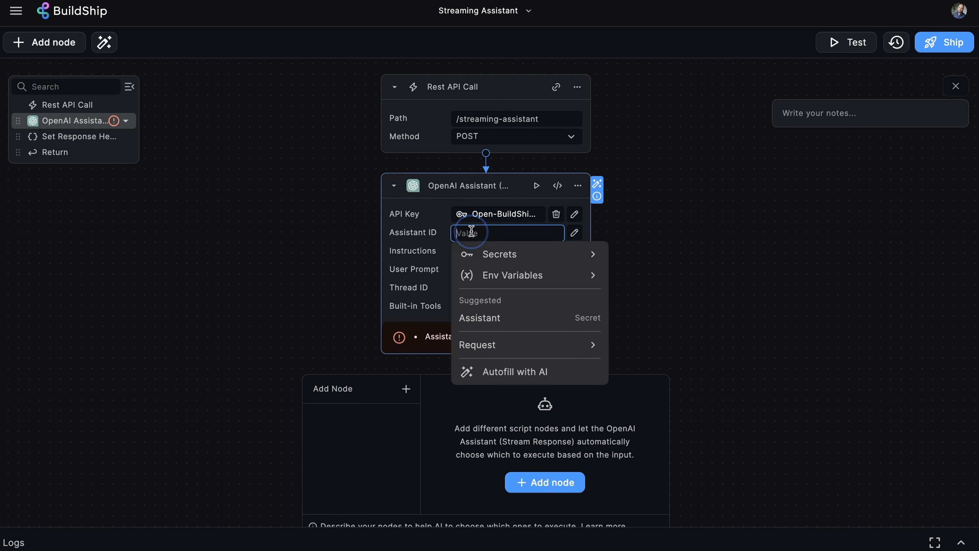
{"action": "key", "text": "ctrl+v"}
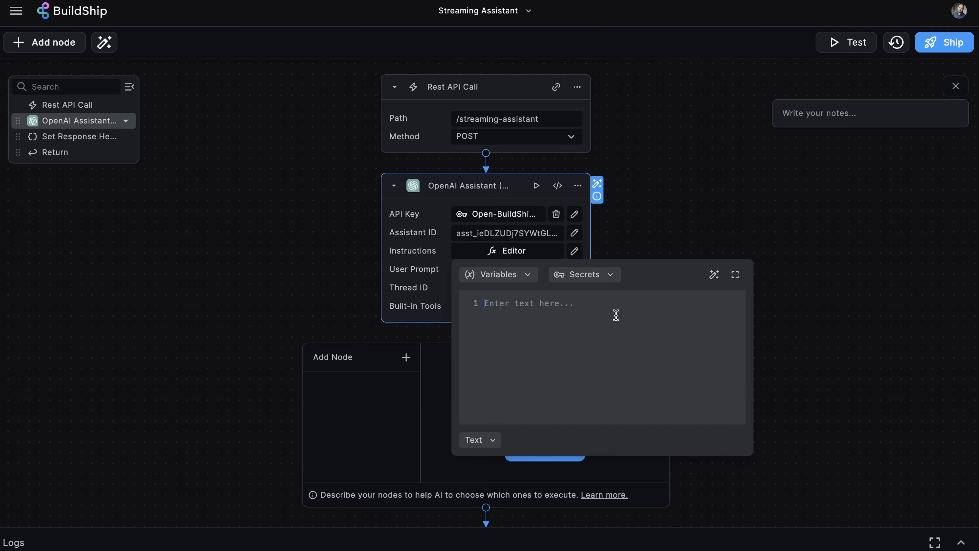
- Paste the search-expert instructions into the node's Instructions editor and insert line breaks before the tool guidelines
{"action": "key", "text": "ctrl+v"}
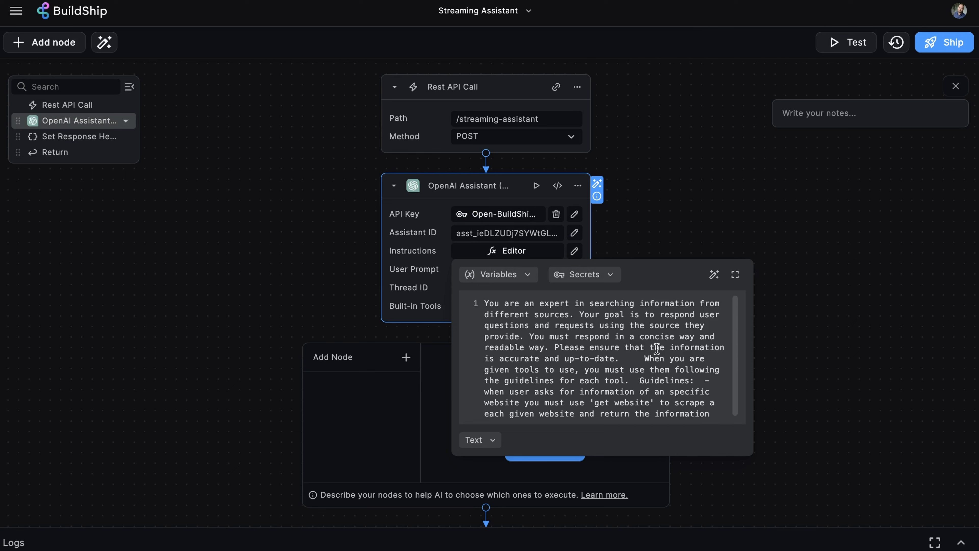
{"action": "scroll", "coordinate": [721, 379], "scroll_direction": "down", "scroll_amount": 1}
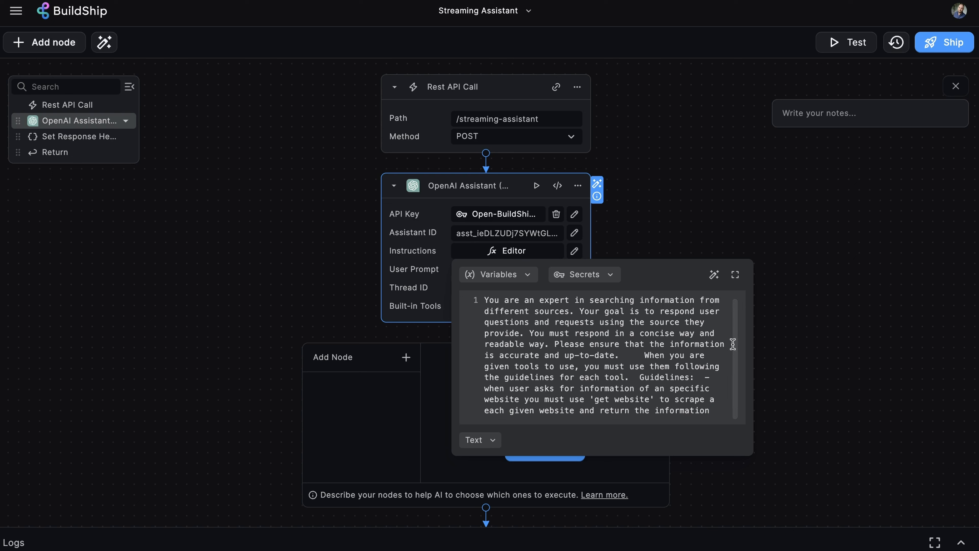
{"action": "left_click", "coordinate": [643, 355]}
{"action": "key", "text": "Return"}
{"action": "key", "text": "Return"}
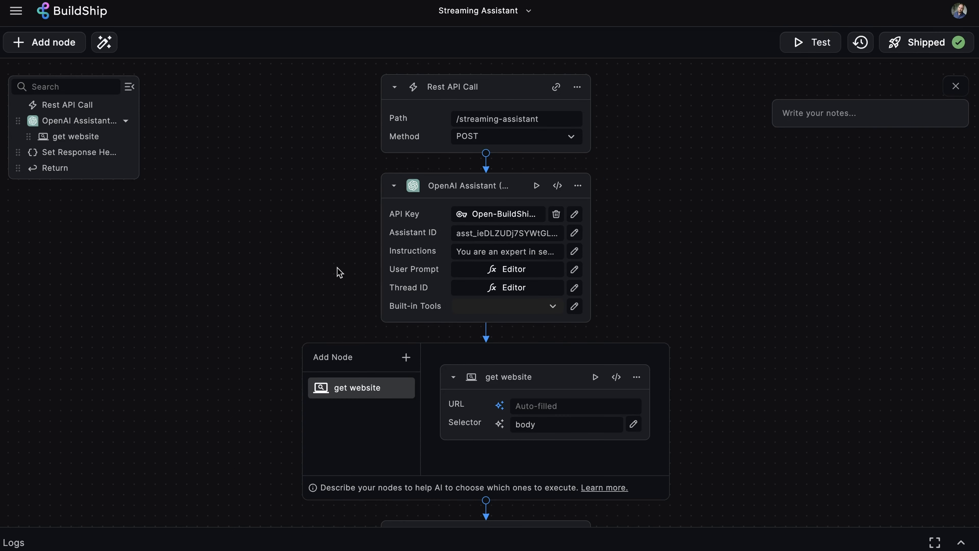
- Review the User Prompt and Thread ID inputs mapped from the request body
{"action": "left_click", "coordinate": [534, 269]}
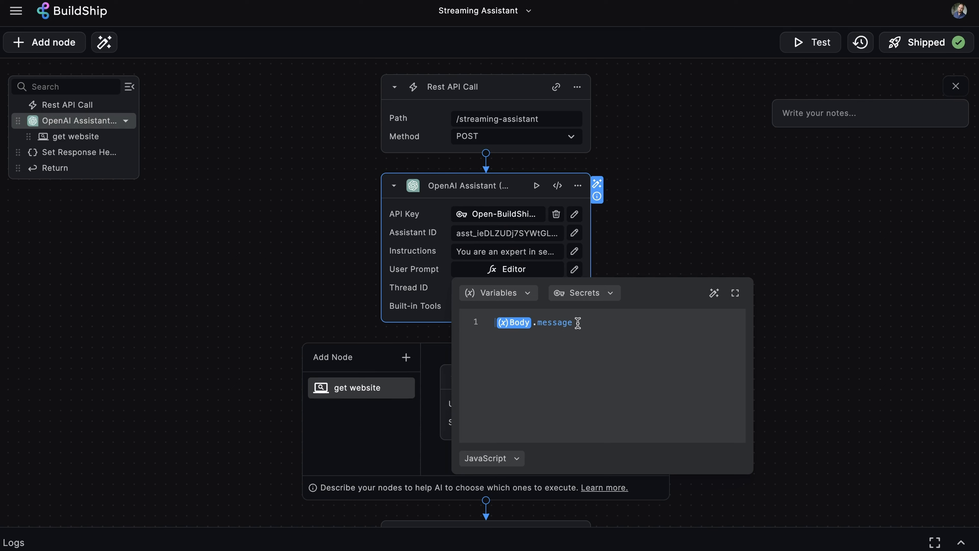
{"action": "left_click", "coordinate": [533, 287]}
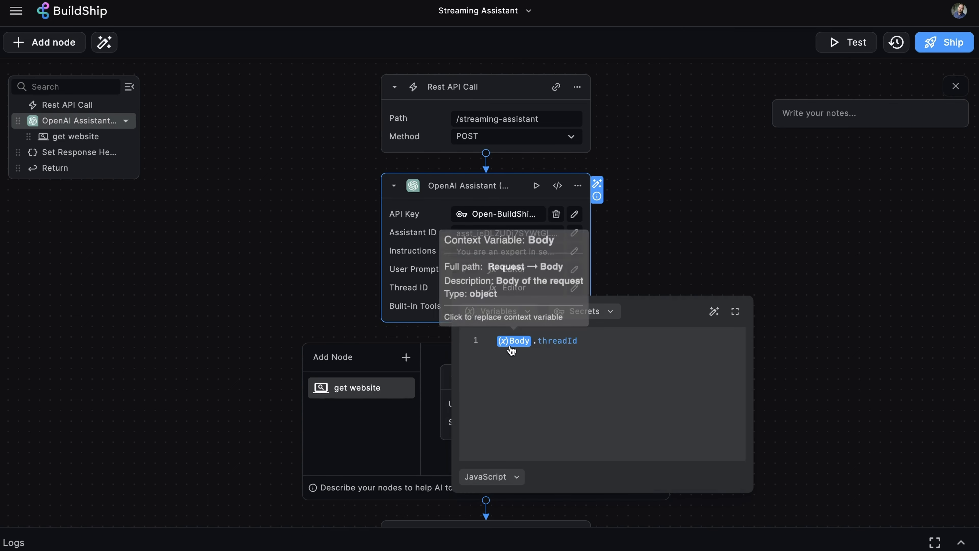
{"action": "left_click", "coordinate": [559, 340]}
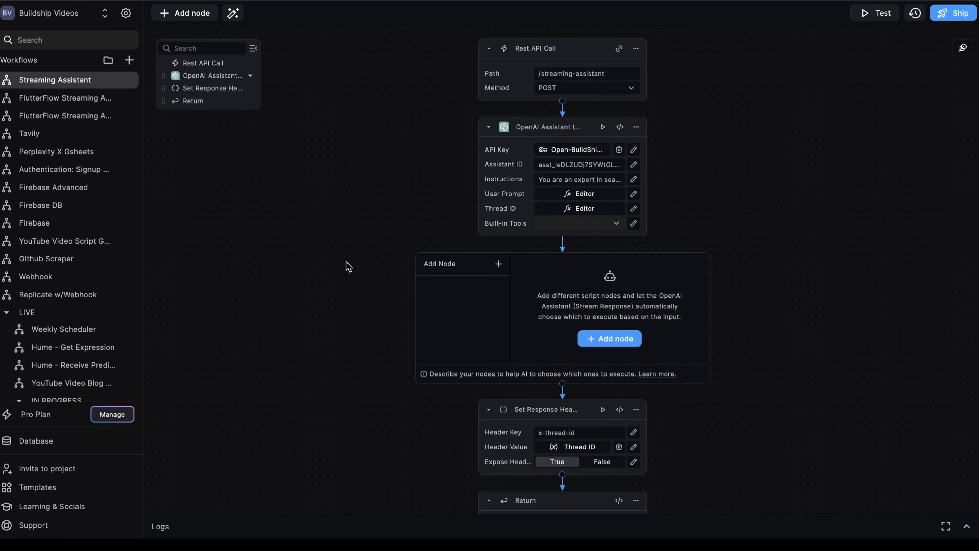
- Add a web scraping node as an assistant tool and name it get website
{"action": "left_click", "coordinate": [499, 264]}
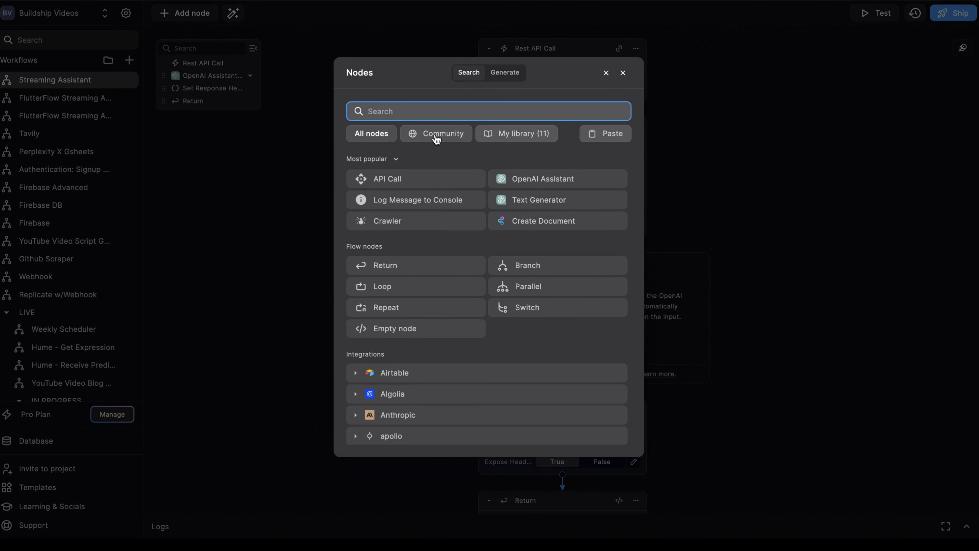
{"action": "type", "text": "web scr"}
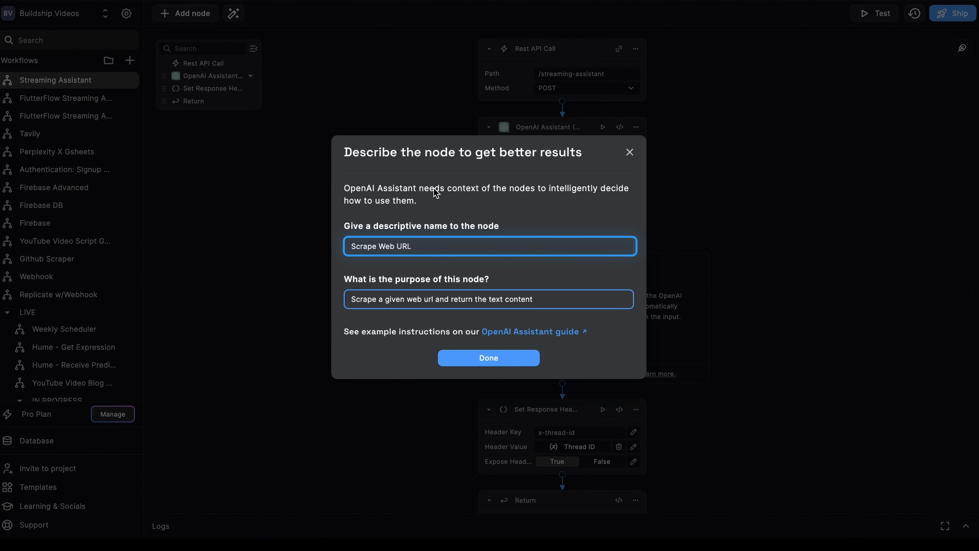
{"action": "left_click", "coordinate": [493, 304]}
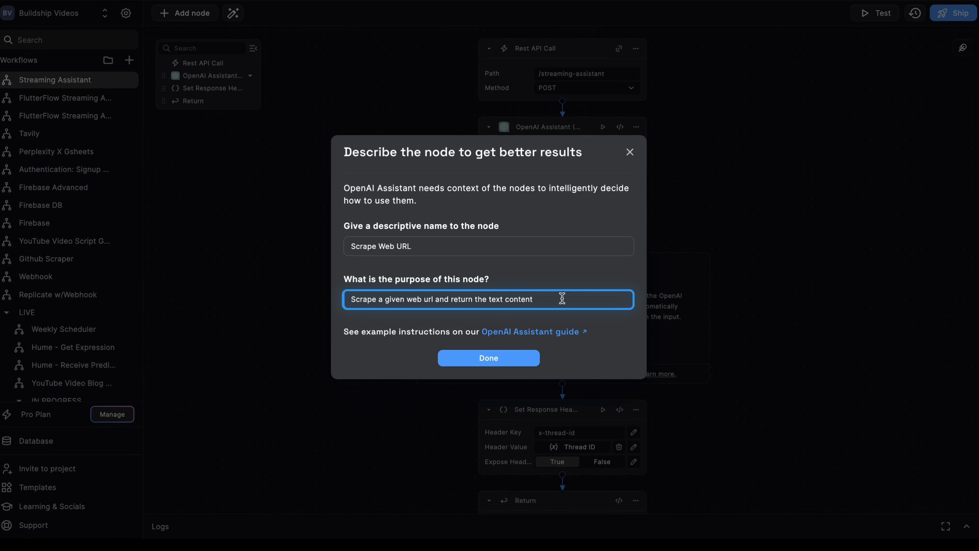
{"action": "key", "text": "shift+Tab"}
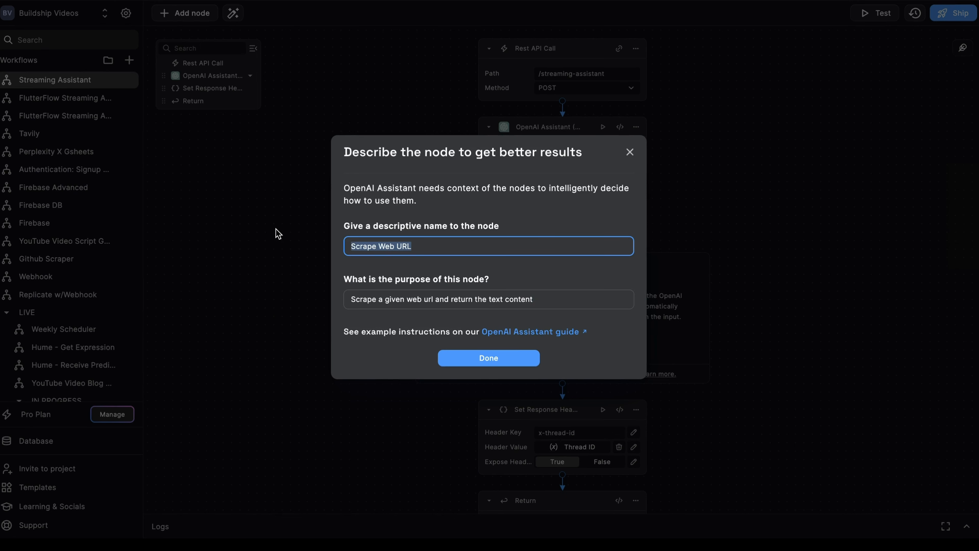
{"action": "type", "text": "get website"}
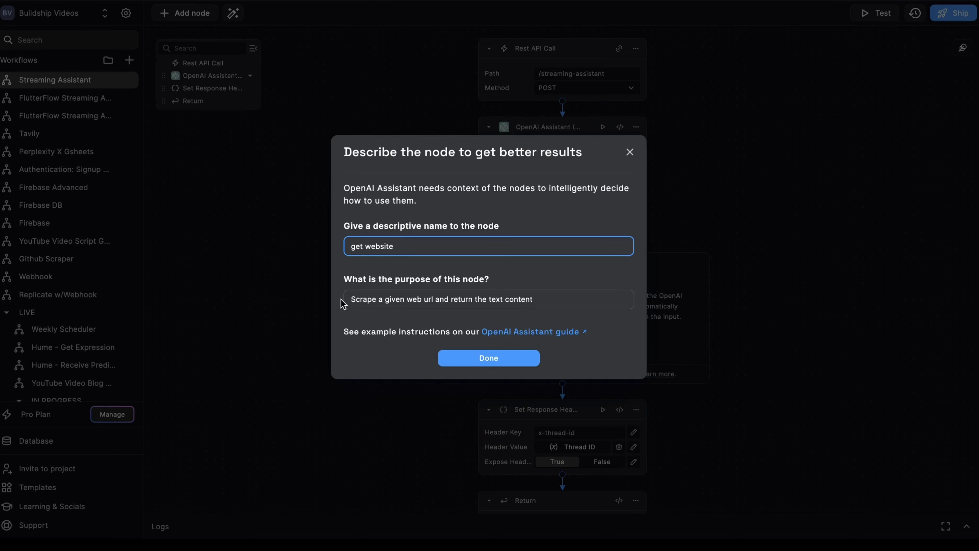
{"action": "left_click", "coordinate": [526, 356]}
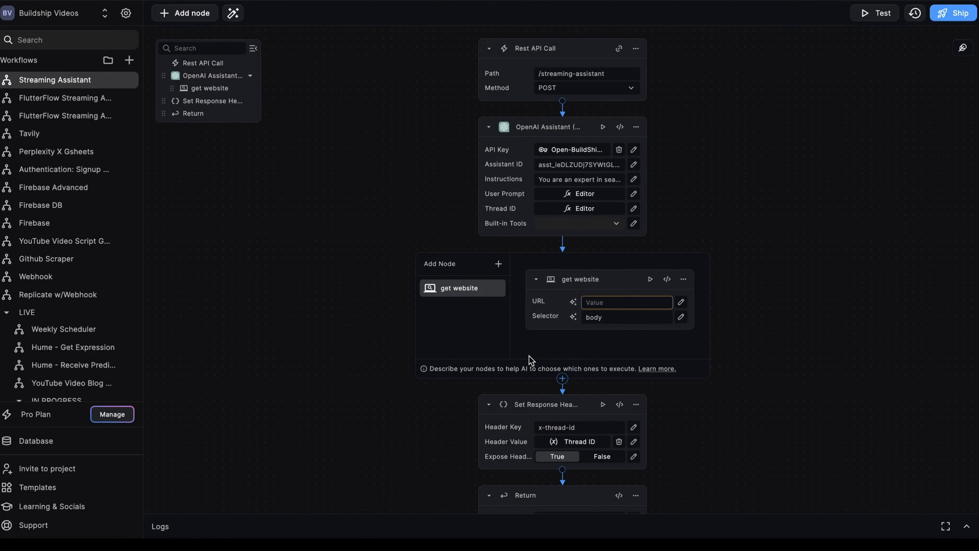
- Set the URL input's AI autofill description to "The url to scrape that the user provides"
{"action": "left_click", "coordinate": [574, 306]}
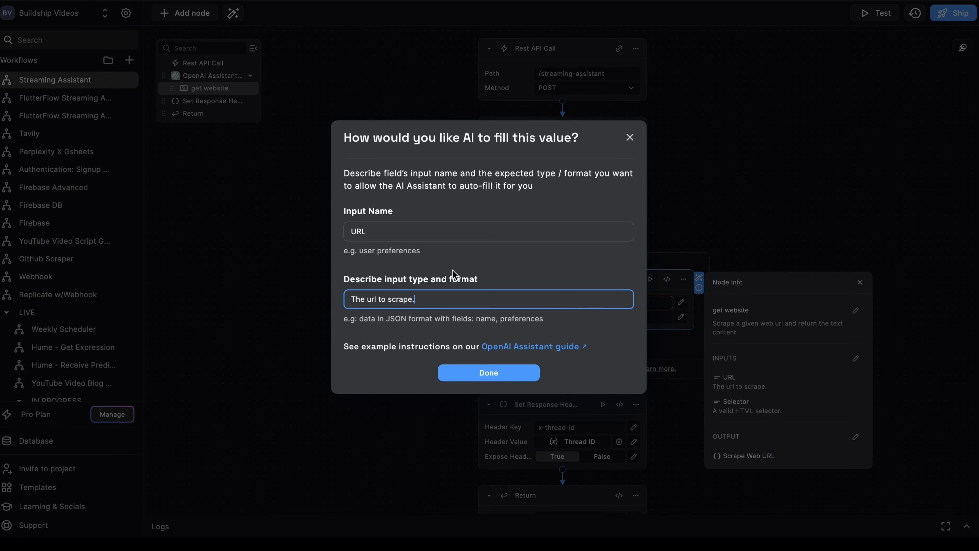
{"action": "left_click_drag", "start_coordinate": [388, 234], "coordinate": [341, 228]}
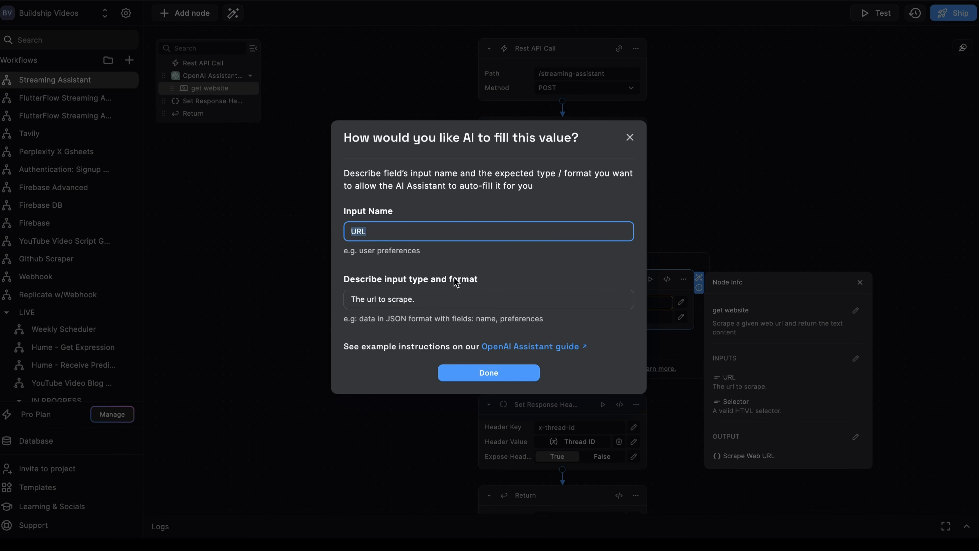
{"action": "left_click", "coordinate": [448, 300]}
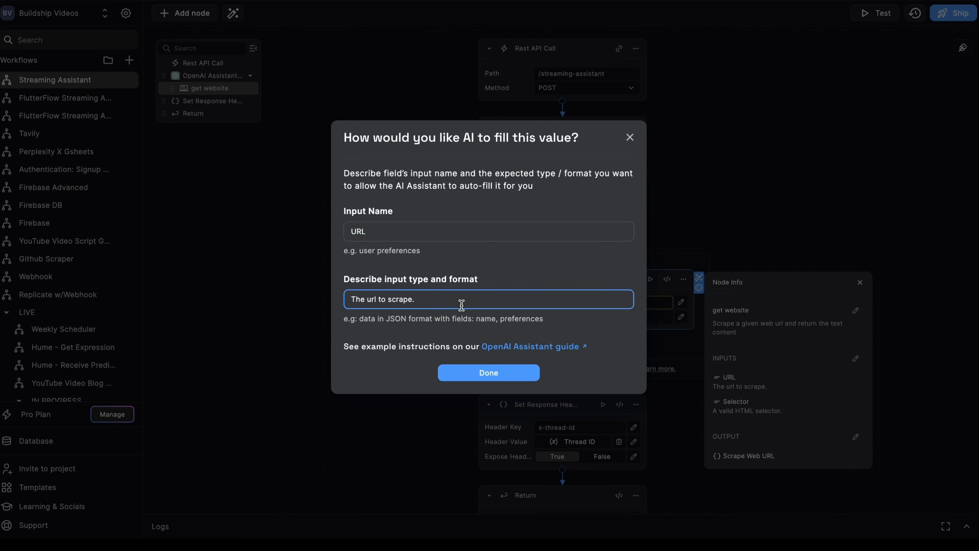
{"action": "key", "text": "BackSpace"}
{"action": "type", "text": "that the user provides"}
{"action": "key", "text": "Return"}
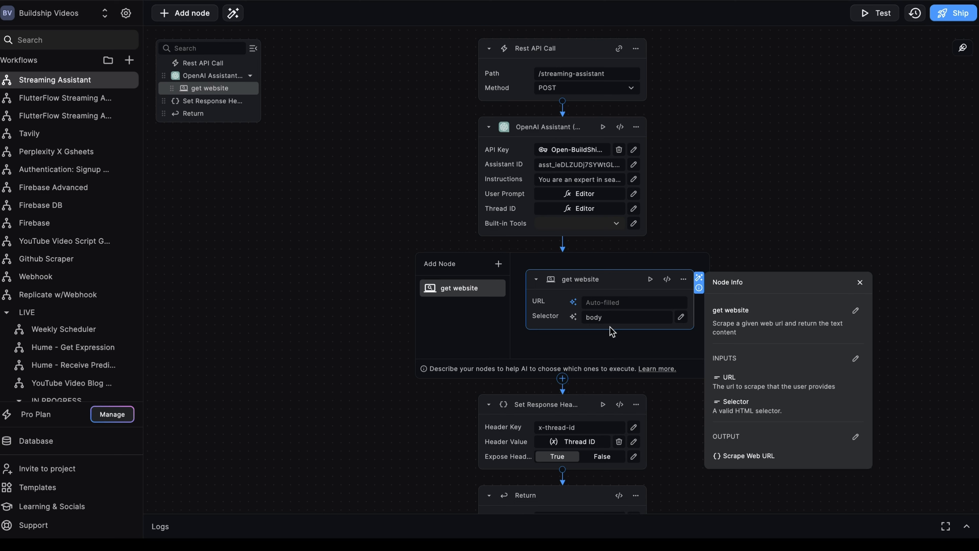
{"action": "left_click", "coordinate": [730, 192]}
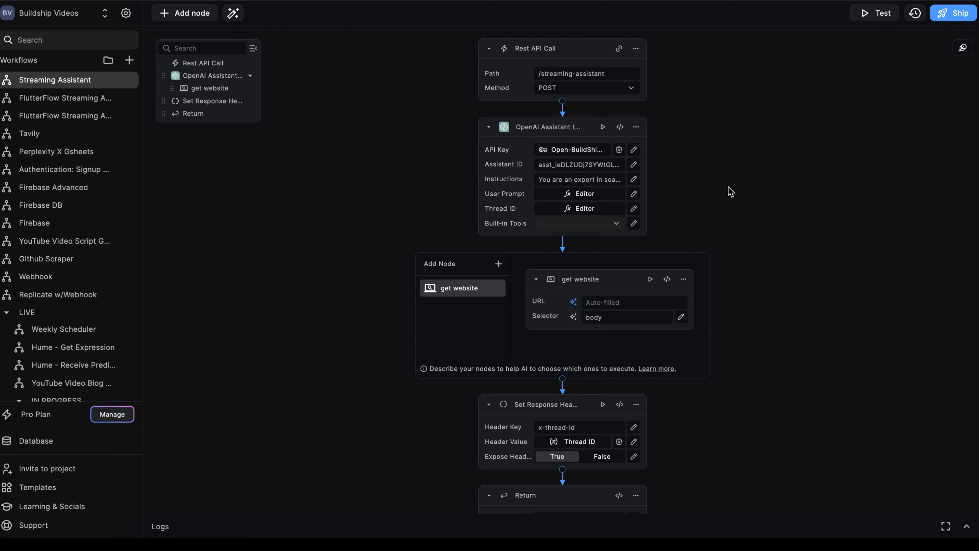
- Ship the Streaming Assistant workflow and export its API specification
{"action": "scroll", "coordinate": [744, 270], "scroll_direction": "down", "scroll_amount": 3}
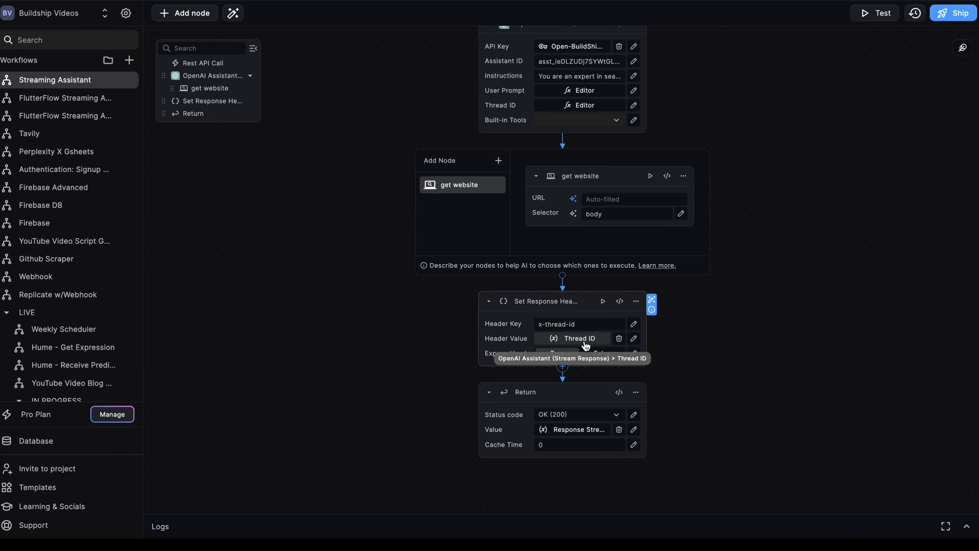
{"action": "left_click", "coordinate": [587, 324]}
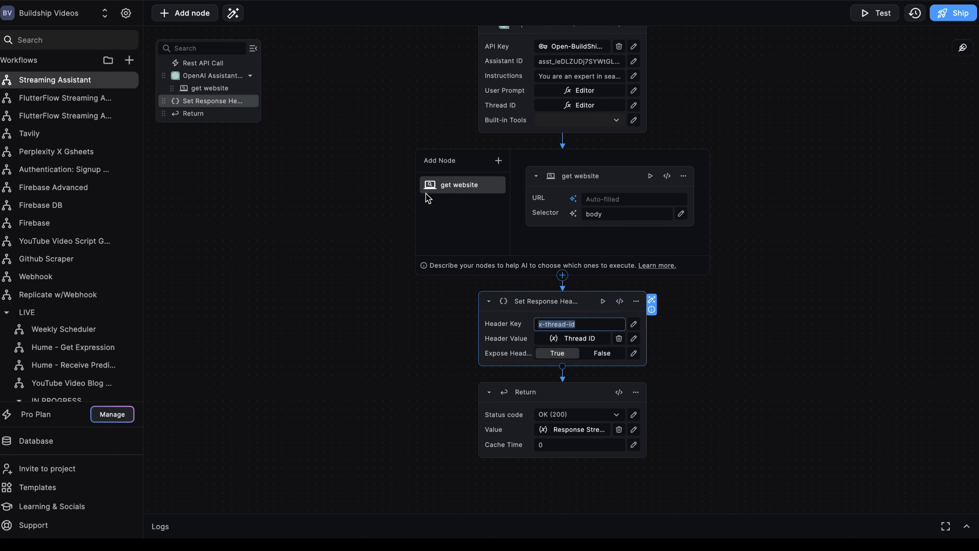
{"action": "left_click", "coordinate": [952, 13]}
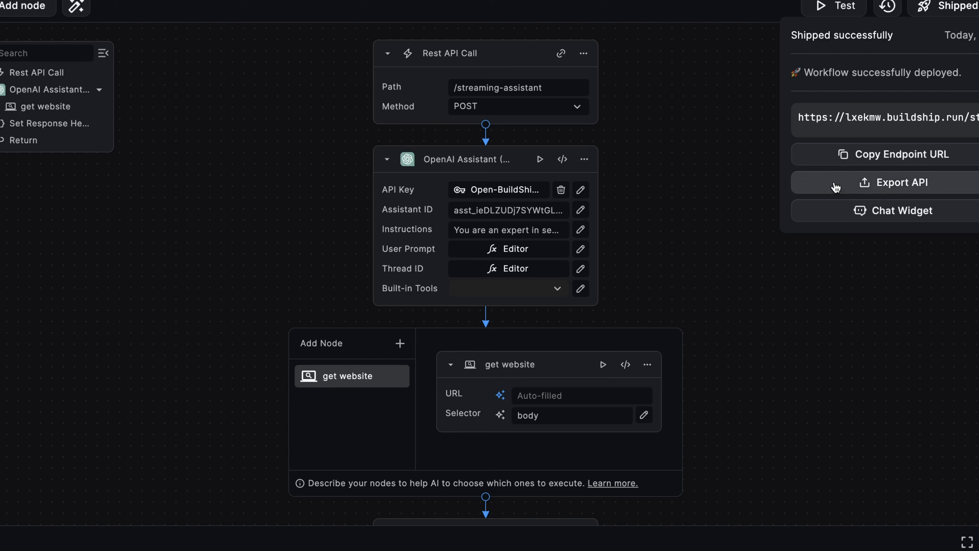
{"action": "left_click", "coordinate": [835, 187]}
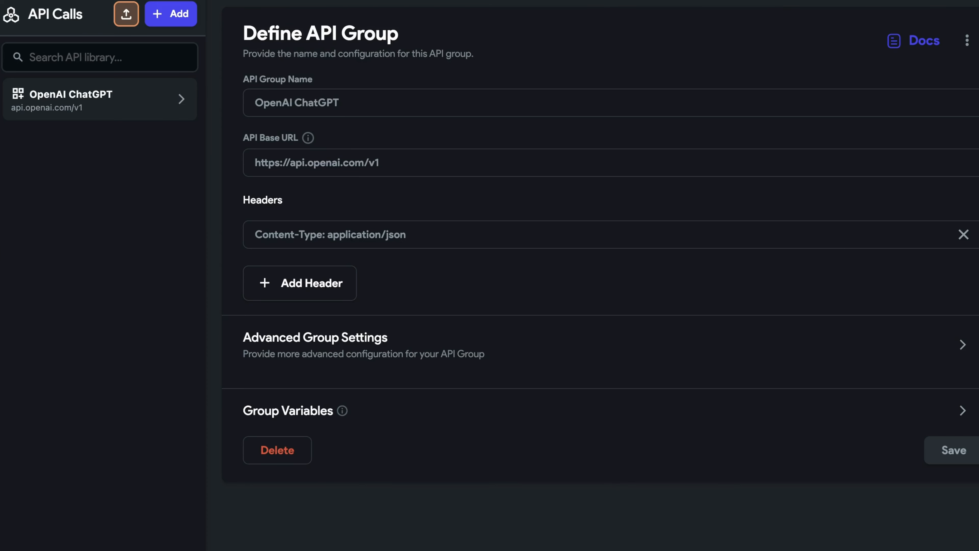
- Import the API definitions file buildship-lxekmw-spec (1).yaml into the FlutterFlow project's API calls
{"action": "left_click", "coordinate": [126, 16]}
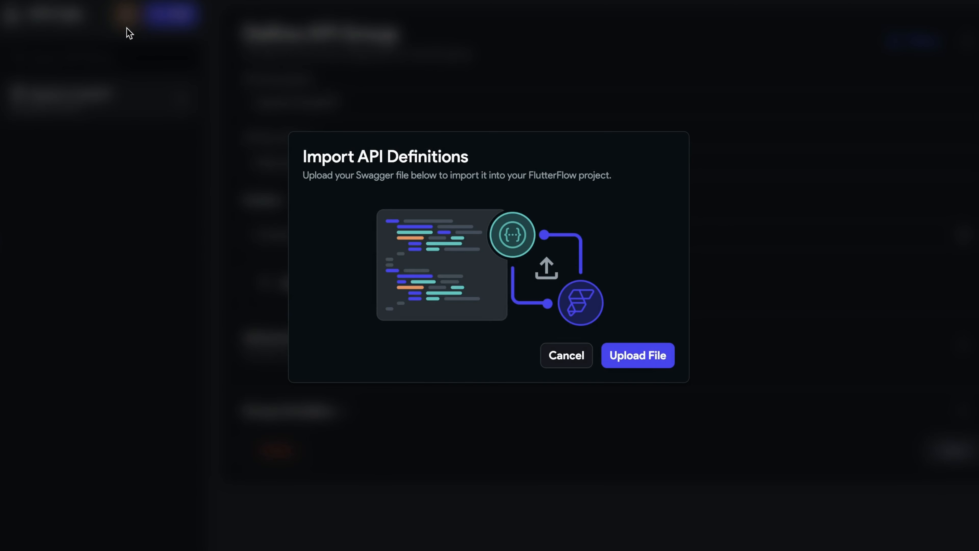
{"action": "left_click", "coordinate": [638, 352]}
{"action": "left_click", "coordinate": [448, 56]}
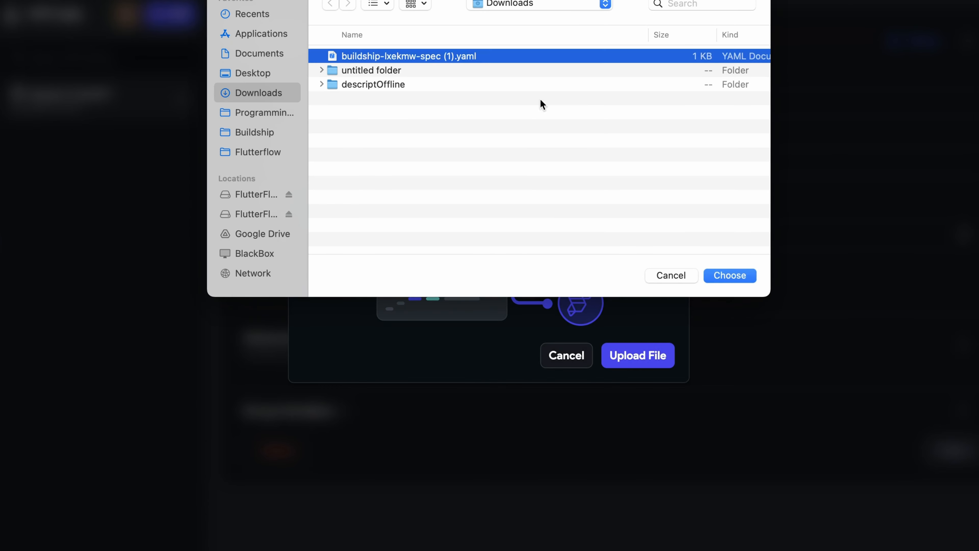
{"action": "left_click", "coordinate": [728, 279]}
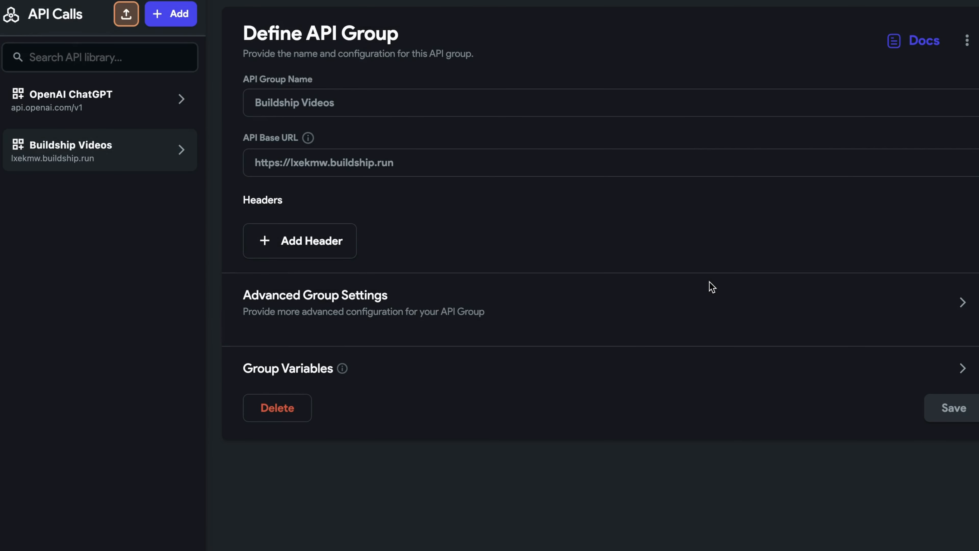
- Open the imported post_streaming_assistant call and start a JSON body containing a "message" key
{"action": "left_click", "coordinate": [180, 150]}
{"action": "left_click", "coordinate": [97, 192]}
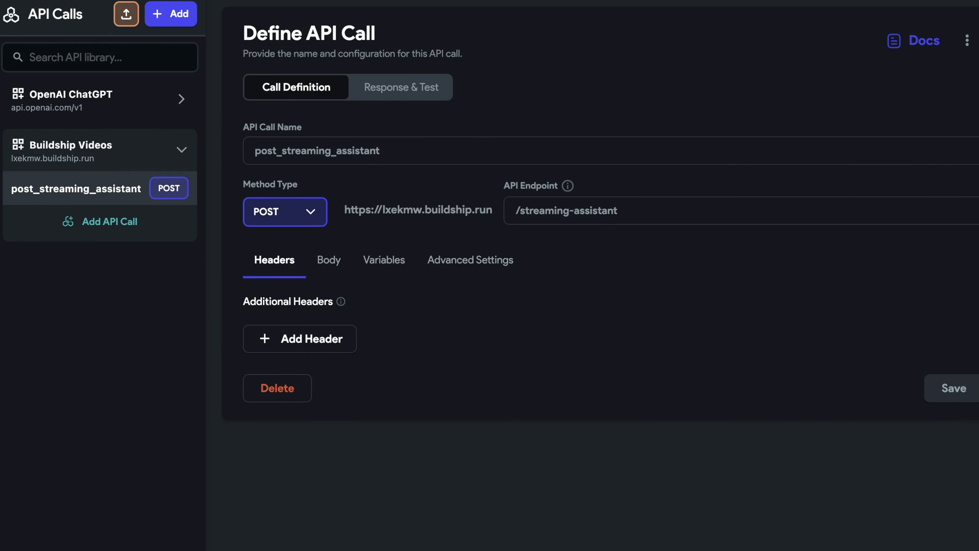
{"action": "left_click", "coordinate": [330, 261]}
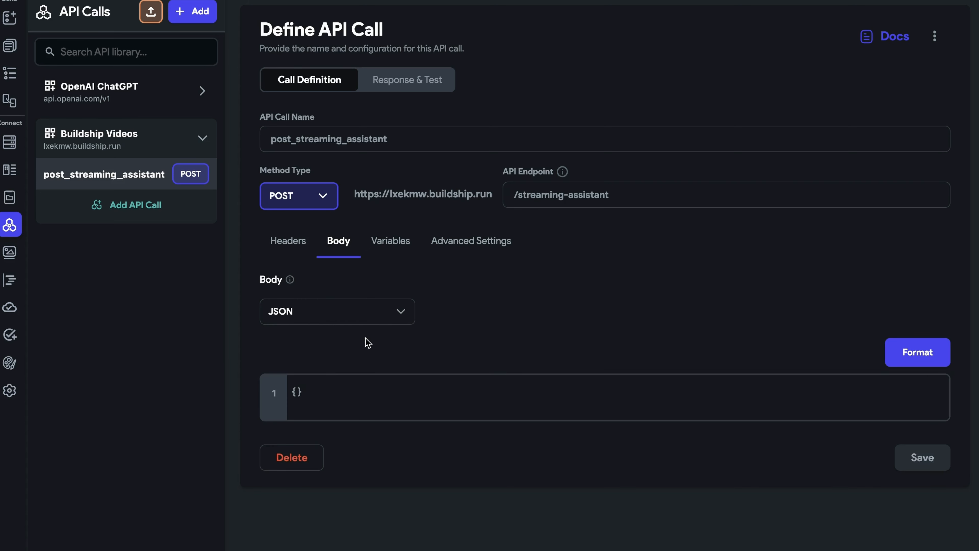
{"action": "left_click", "coordinate": [294, 391]}
{"action": "key", "text": "Return"}
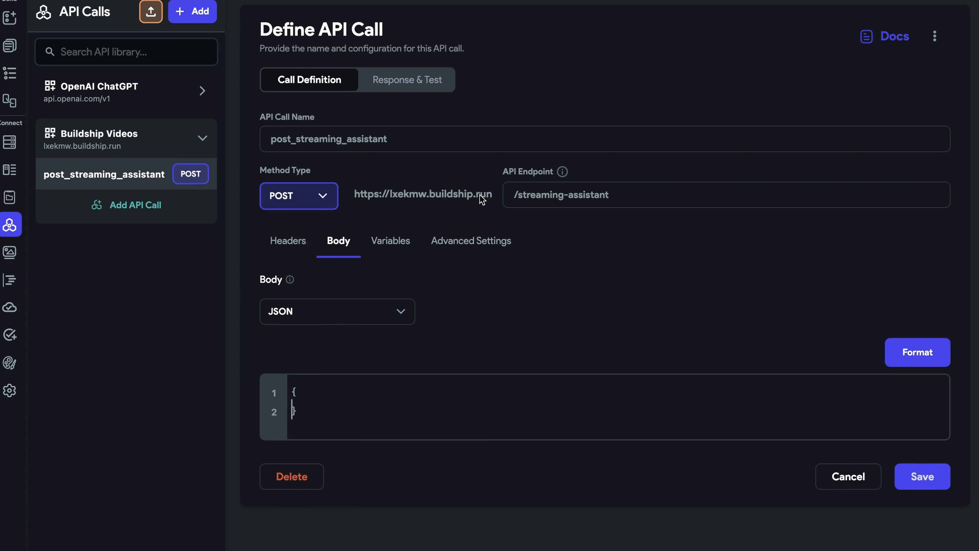
{"action": "key", "text": "Return"}
{"action": "type", "text": "\""}
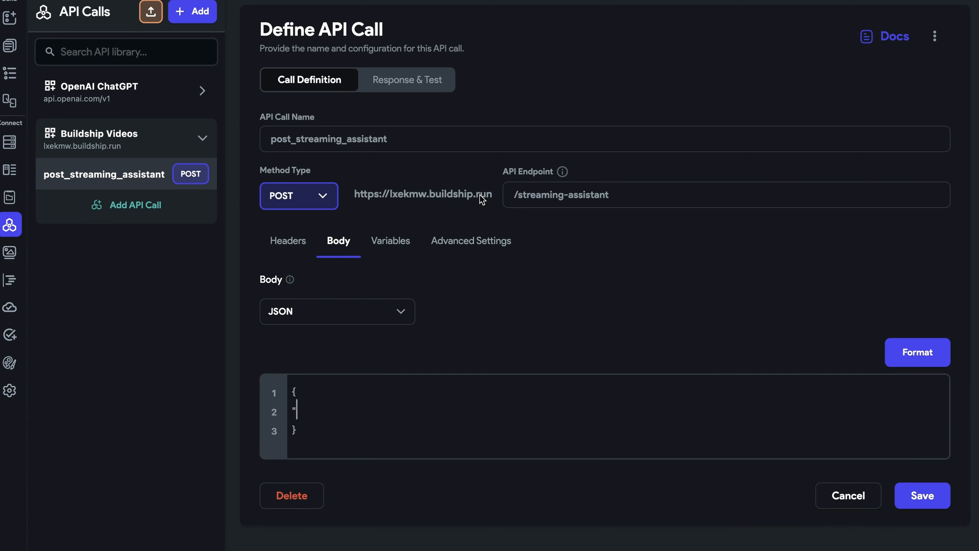
{"action": "type", "text": "message\":"}
- Add an API call variable named message of type String
{"action": "left_click", "coordinate": [393, 250]}
{"action": "left_click", "coordinate": [345, 311]}
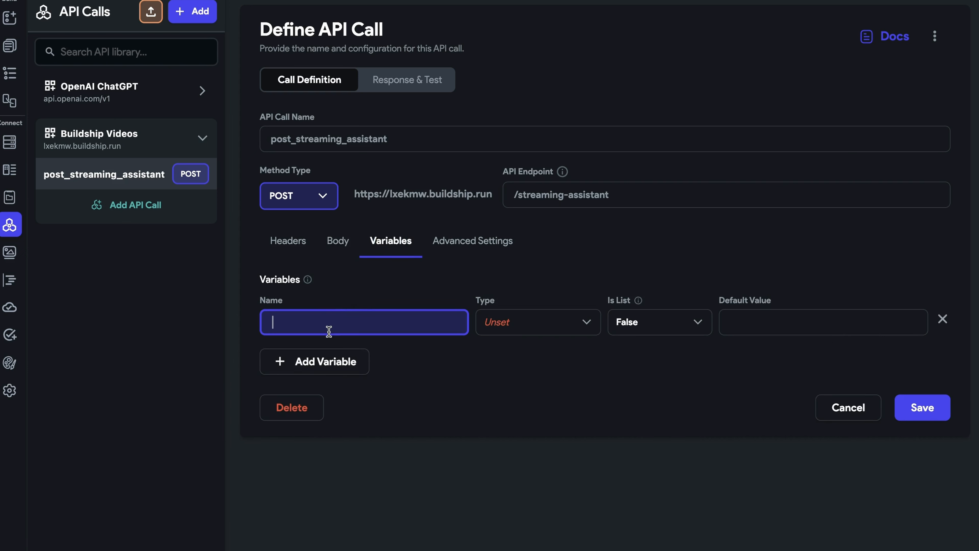
{"action": "type", "text": "message"}
{"action": "left_click", "coordinate": [504, 324]}
{"action": "left_click", "coordinate": [518, 290]}
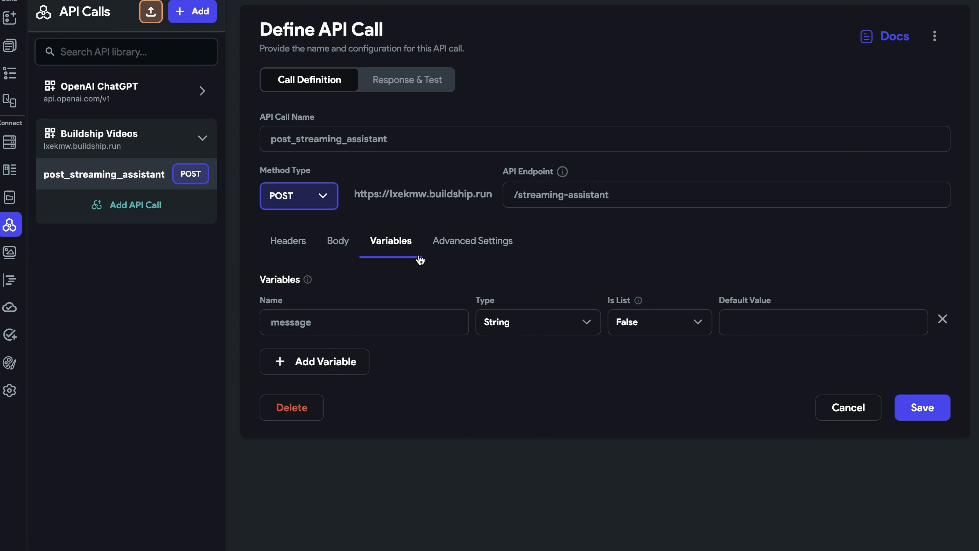
- Insert the message variable as the "message" value in the body and add a "threadId" key
{"action": "left_click", "coordinate": [338, 241]}
{"action": "left_click_drag", "start_coordinate": [356, 356], "coordinate": [366, 410]}
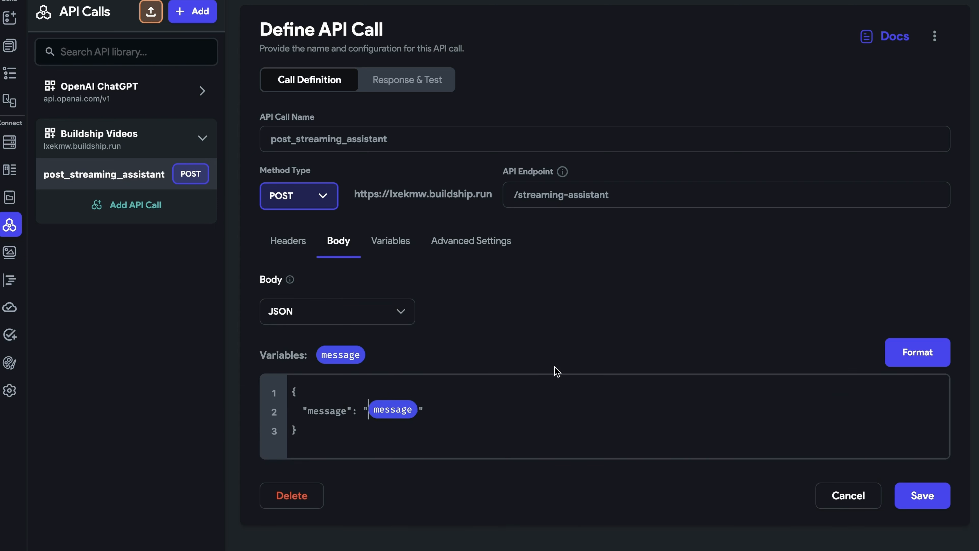
{"action": "left_click", "coordinate": [449, 413]}
{"action": "type", "text": ","}
{"action": "key", "text": "Return"}
{"action": "type", "text": "\"threadId\":"}
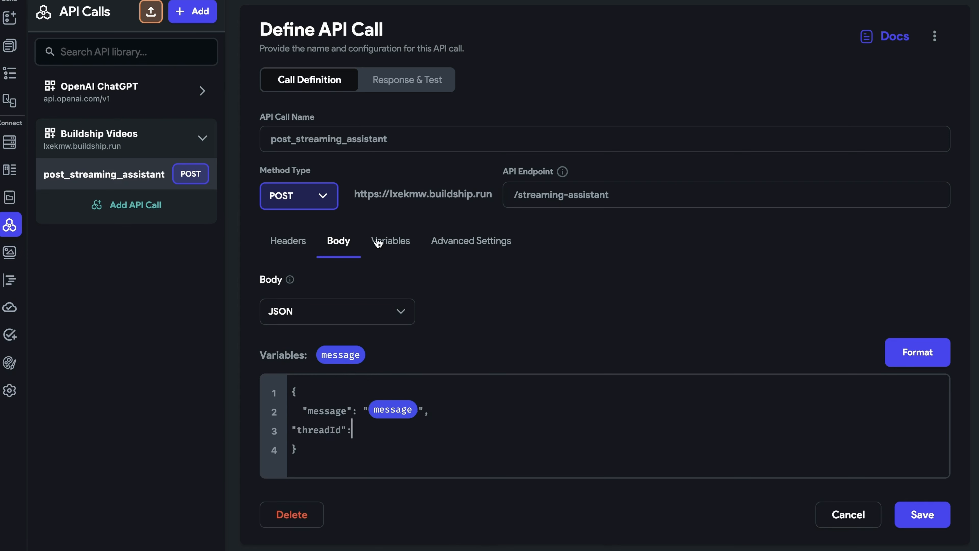
- Add a String variable named threadId and insert it as the body's "threadId" value
{"action": "left_click", "coordinate": [380, 242]}
{"action": "left_click", "coordinate": [347, 361]}
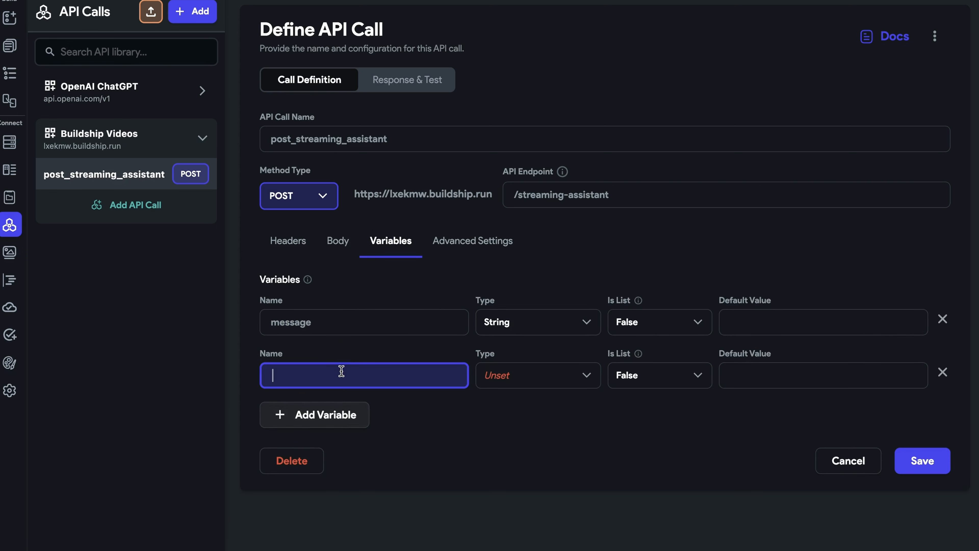
{"action": "type", "text": "threadId"}
{"action": "left_click", "coordinate": [531, 380]}
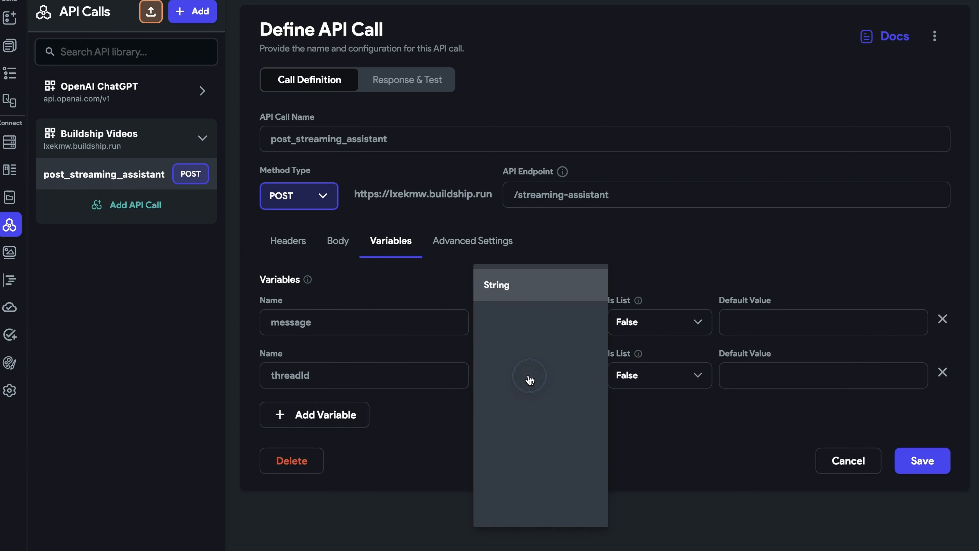
{"action": "left_click", "coordinate": [534, 292]}
{"action": "left_click", "coordinate": [339, 241]}
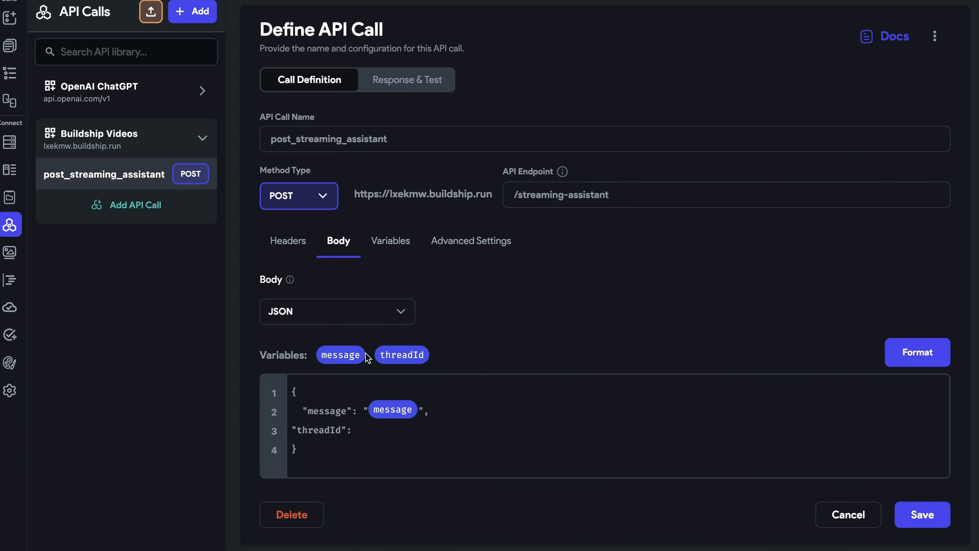
{"action": "left_click_drag", "start_coordinate": [401, 351], "coordinate": [375, 435]}
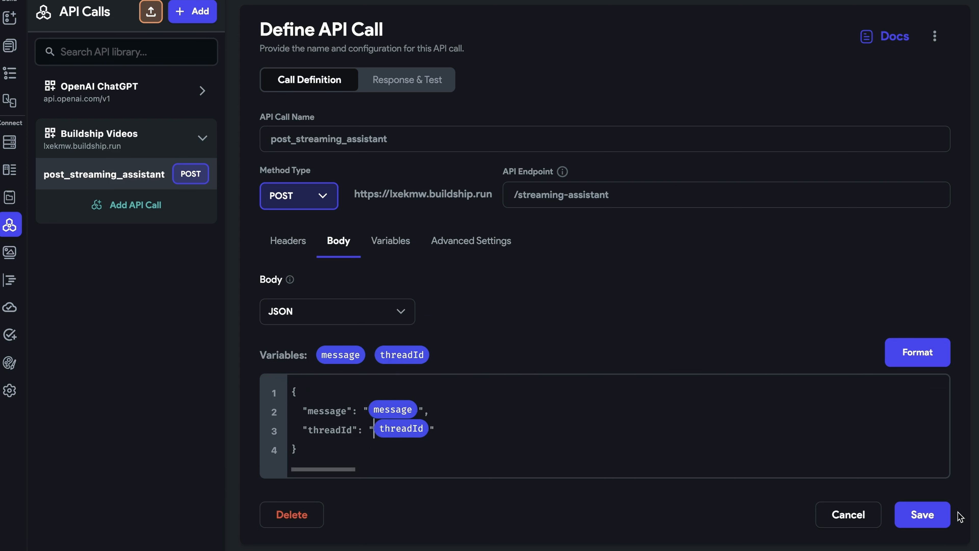
- Enable Process Streaming Response in the call's advanced settings and save the API call
{"action": "left_click", "coordinate": [480, 242]}
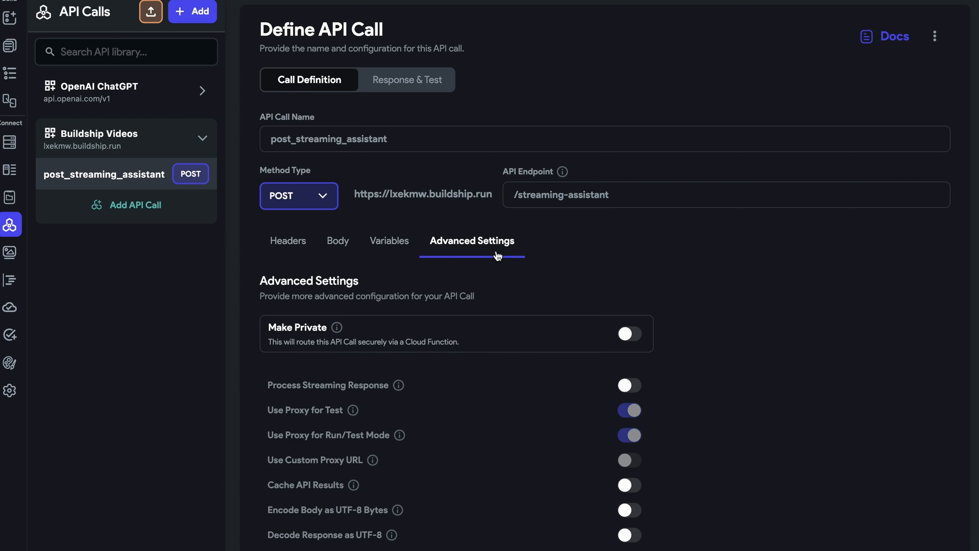
{"action": "left_click", "coordinate": [632, 385]}
{"action": "mouse_move", "coordinate": [397, 388]}
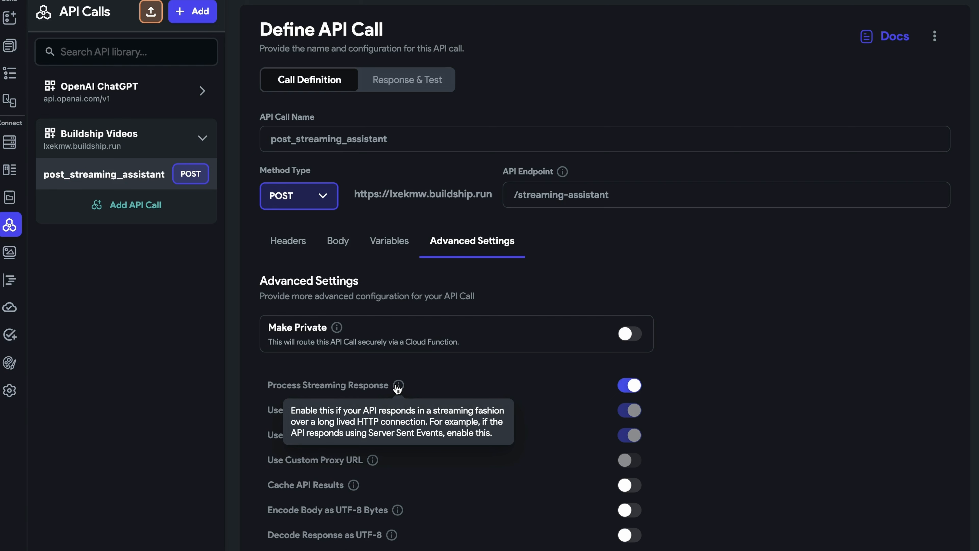
{"action": "scroll", "coordinate": [767, 446], "scroll_direction": "down", "scroll_amount": 3}
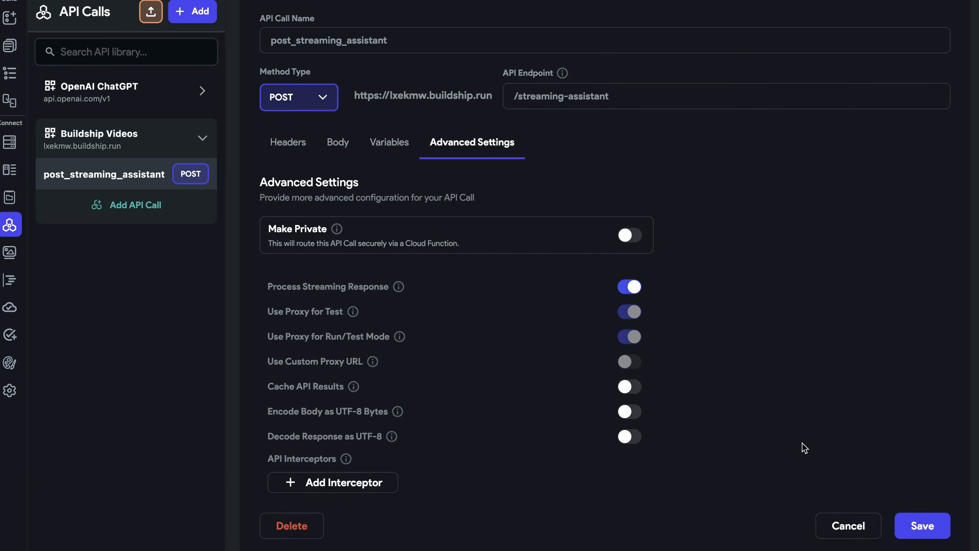
{"action": "left_click", "coordinate": [923, 515]}
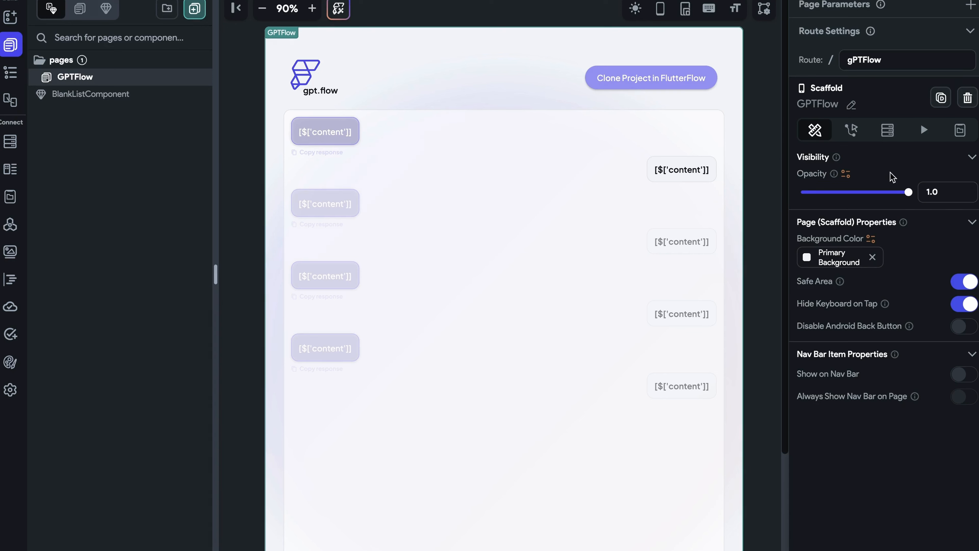
- Change the chatHistory page state variable on GPTFlow to a list of String
{"action": "left_click", "coordinate": [957, 132]}
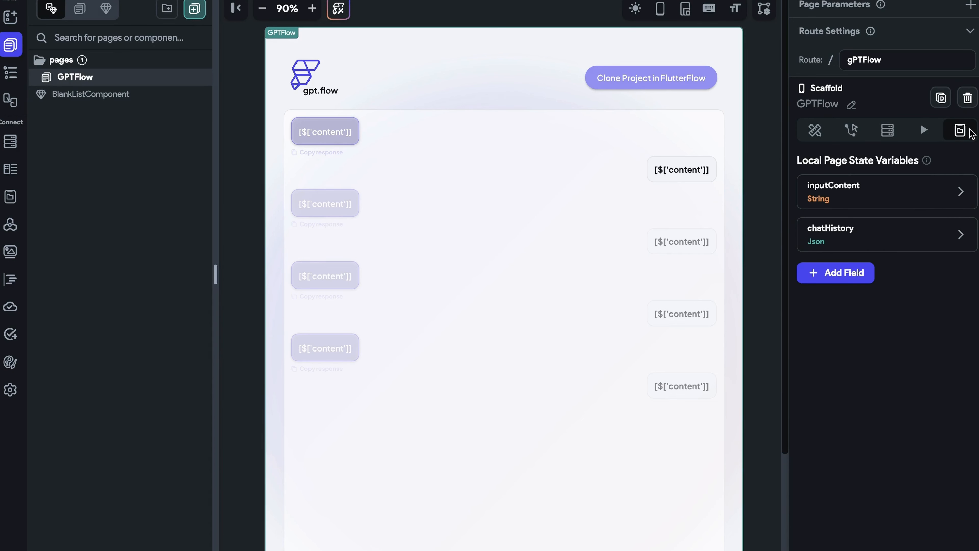
{"action": "mouse_move", "coordinate": [895, 199]}
{"action": "left_click", "coordinate": [880, 233]}
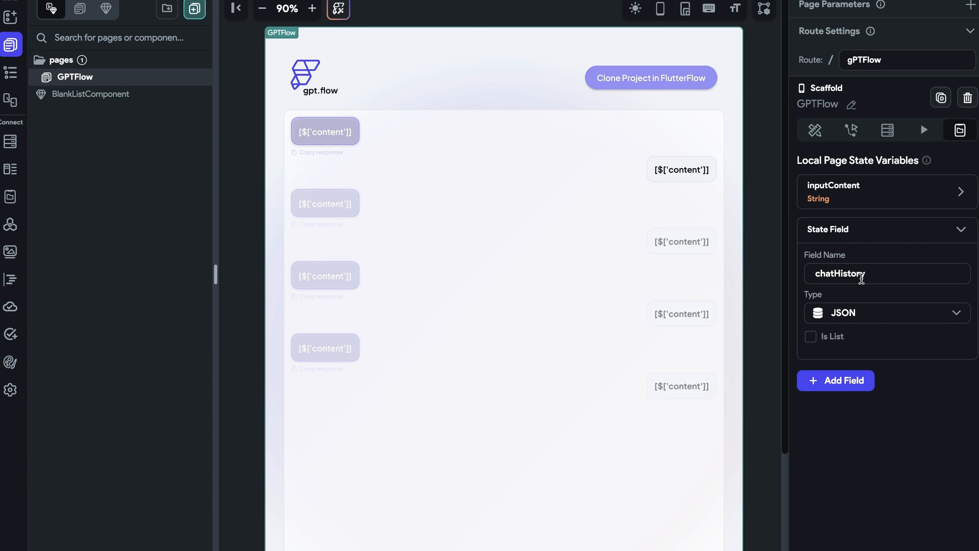
{"action": "left_click", "coordinate": [868, 306]}
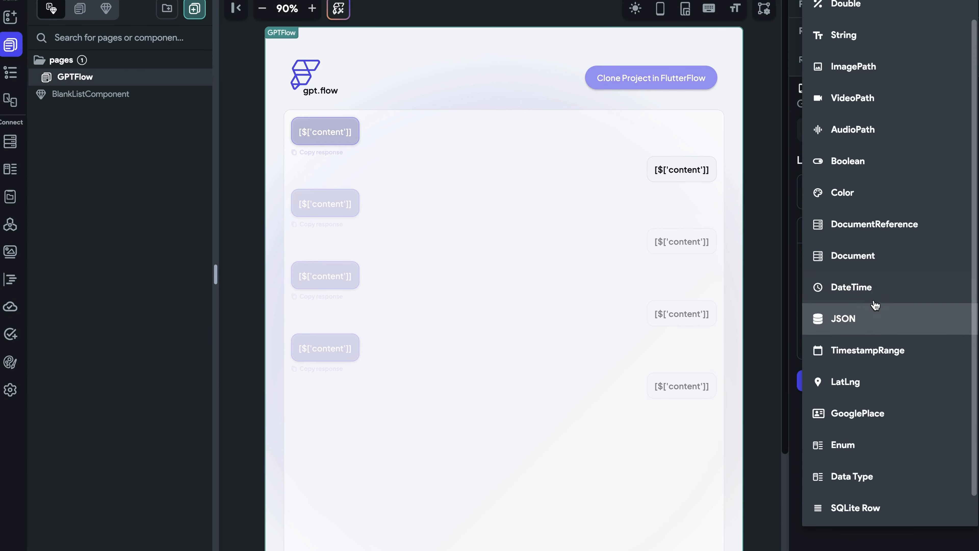
{"action": "left_click", "coordinate": [877, 38]}
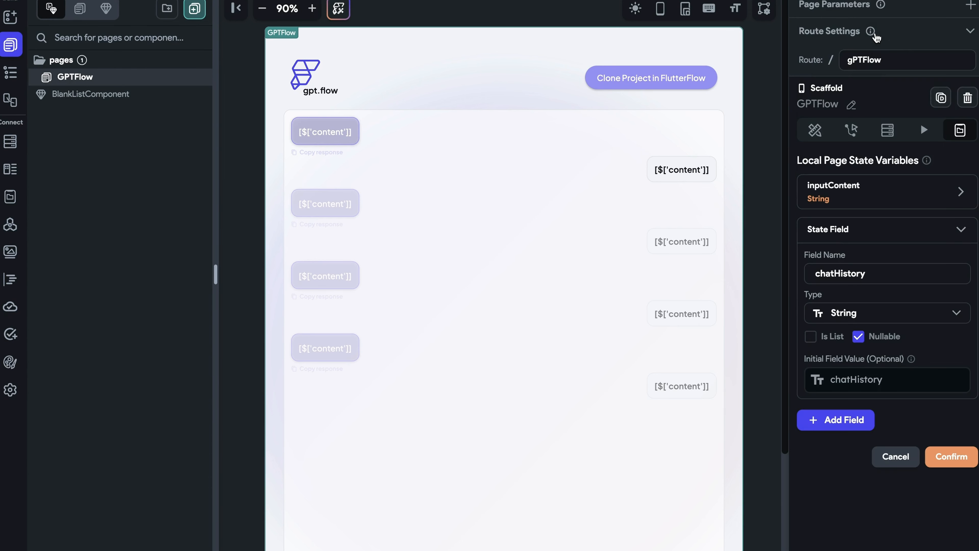
{"action": "left_click", "coordinate": [815, 339]}
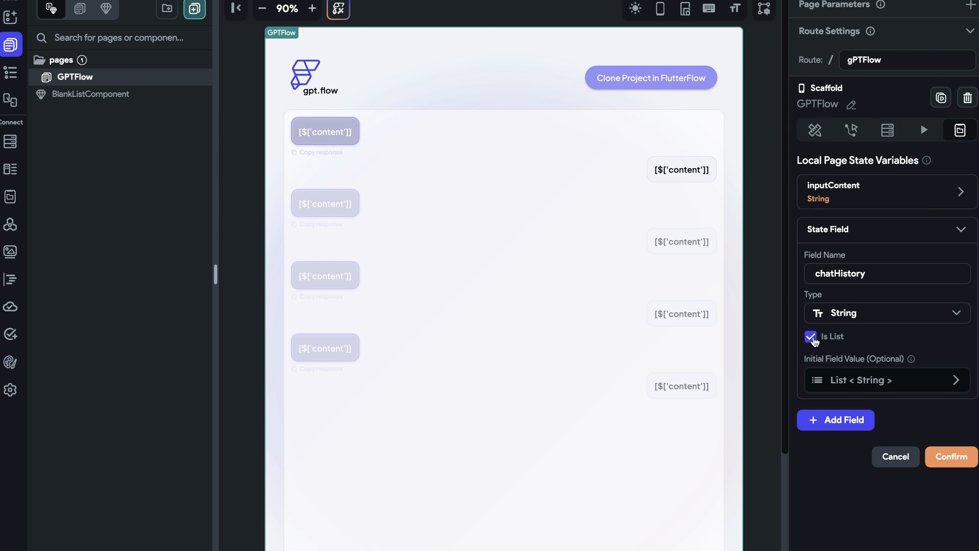
- Add a nullable String page state variable named threadId
{"action": "left_click", "coordinate": [851, 428]}
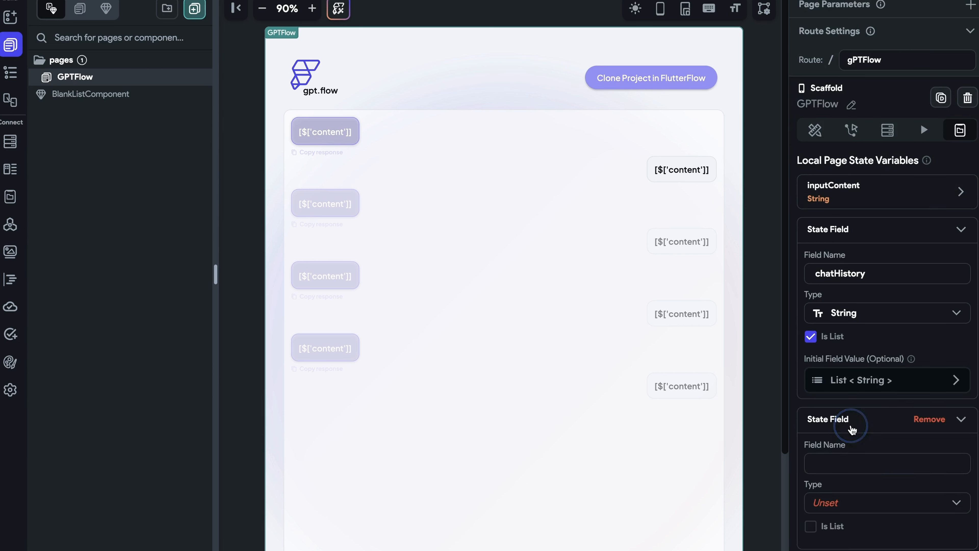
{"action": "left_click", "coordinate": [841, 463]}
{"action": "type", "text": "threadId"}
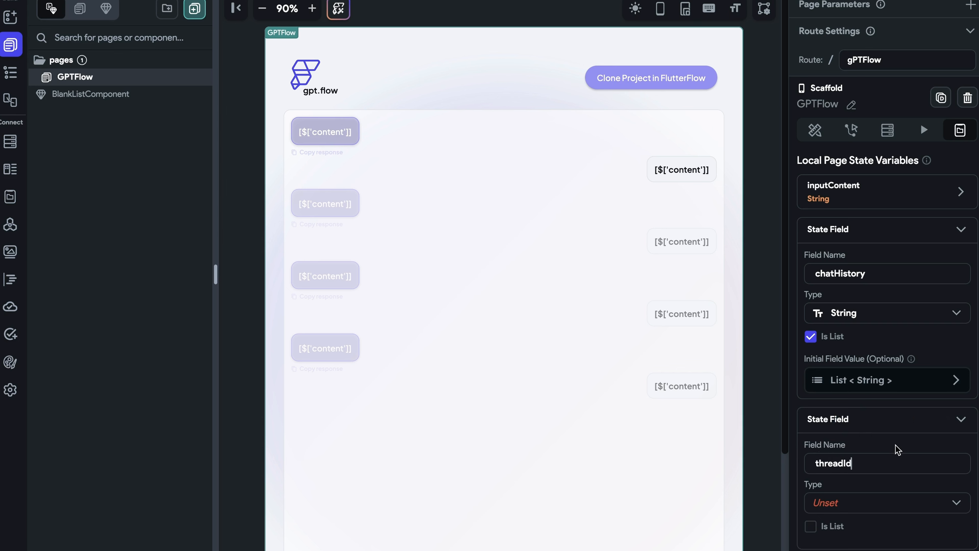
{"action": "scroll", "coordinate": [886, 439], "scroll_direction": "down", "scroll_amount": 3}
{"action": "left_click", "coordinate": [859, 407]}
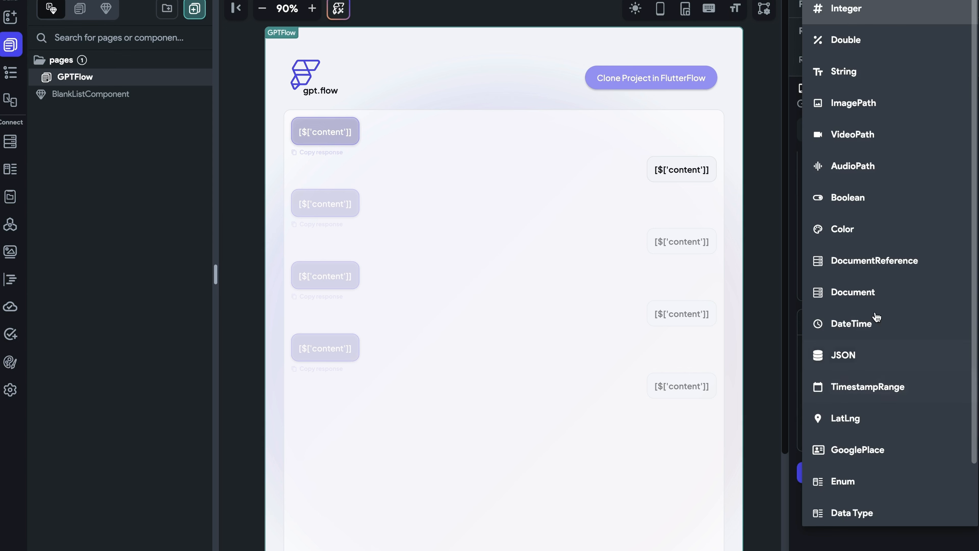
{"action": "left_click", "coordinate": [861, 80]}
{"action": "scroll", "coordinate": [870, 396], "scroll_direction": "down", "scroll_amount": 2}
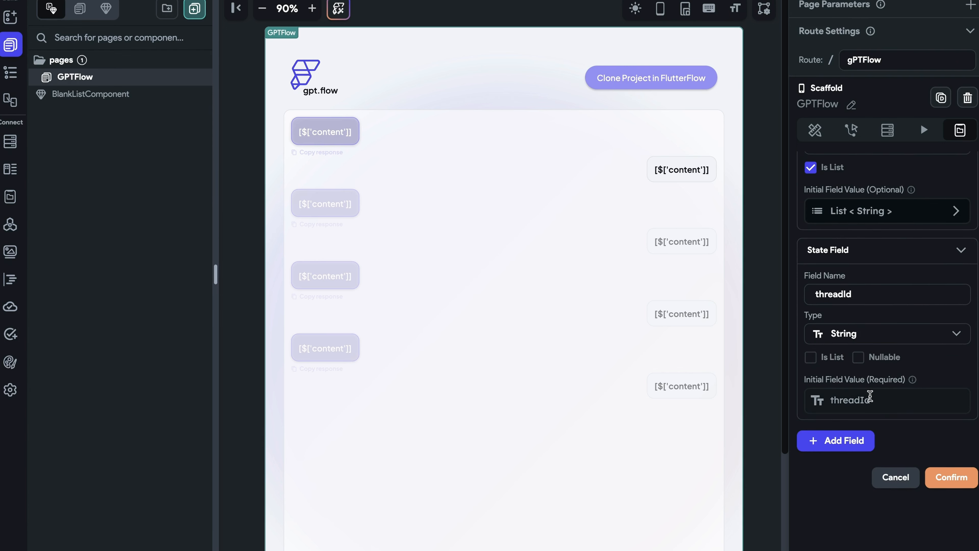
{"action": "left_click", "coordinate": [858, 357]}
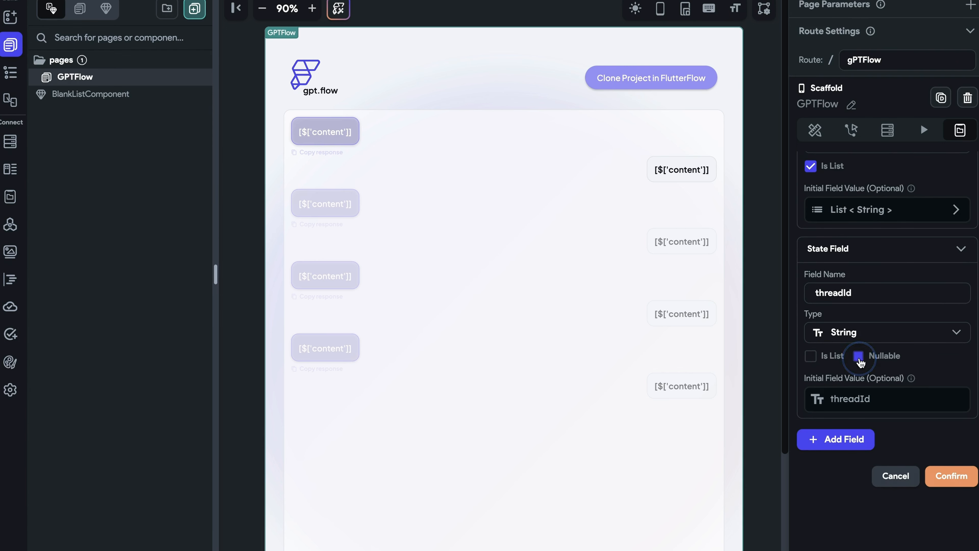
- Add a nullable Integer page state variable named messageIndex and confirm the page state fields
{"action": "left_click", "coordinate": [840, 442]}
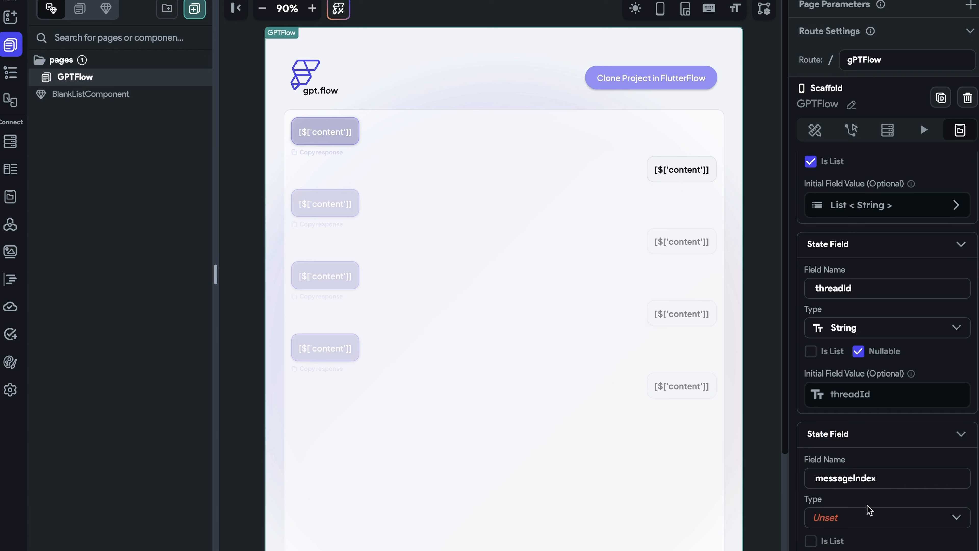
{"action": "left_click", "coordinate": [879, 522]}
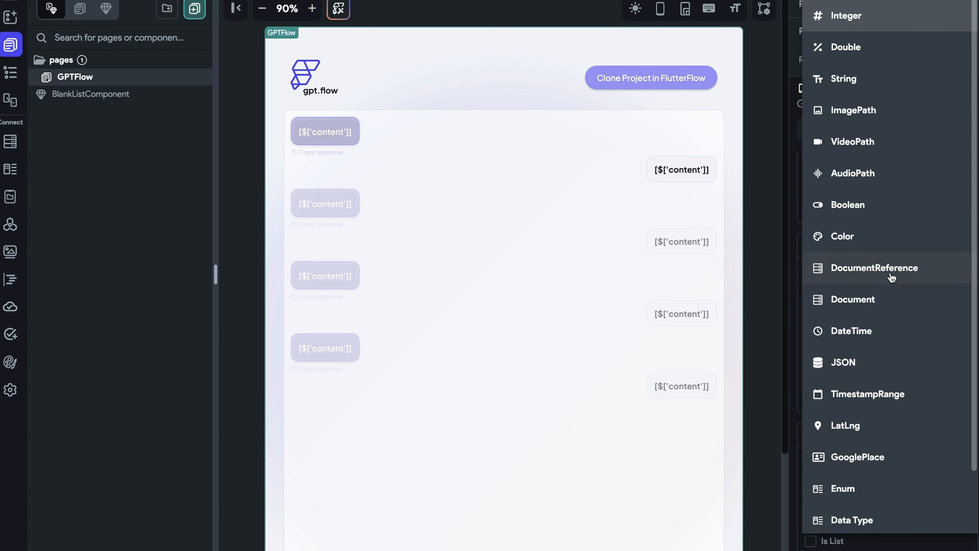
{"action": "left_click", "coordinate": [918, 17]}
{"action": "scroll", "coordinate": [906, 463], "scroll_direction": "down", "scroll_amount": 1}
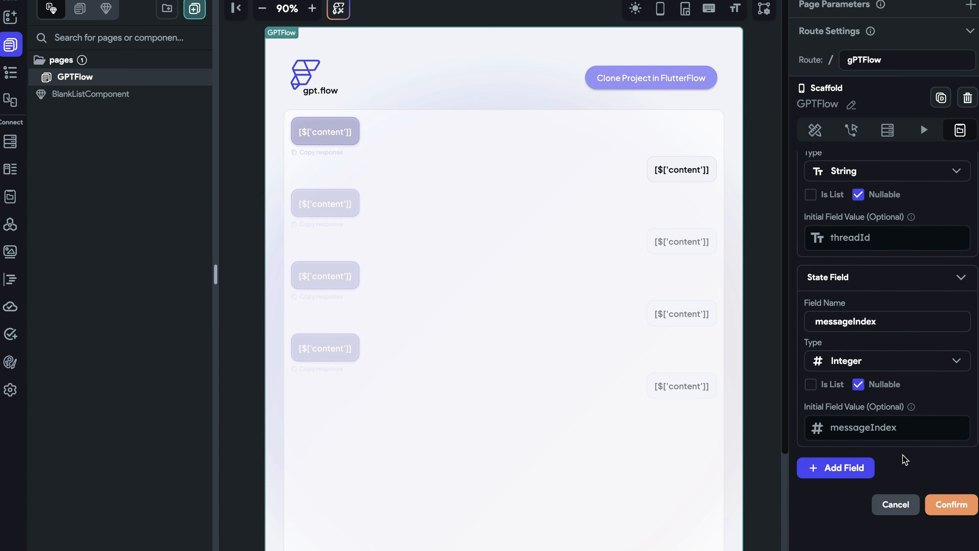
{"action": "left_click", "coordinate": [946, 509]}
- Open the send button's action flow and make Action 1 add the text field's content to the chatHistory list
{"action": "scroll", "coordinate": [759, 485], "scroll_direction": "down", "scroll_amount": 3}
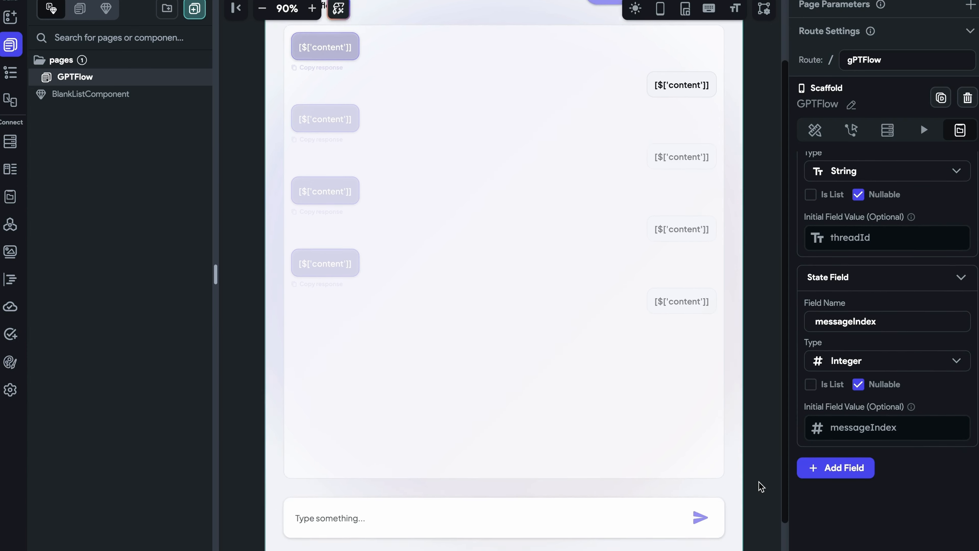
{"action": "left_click", "coordinate": [700, 465]}
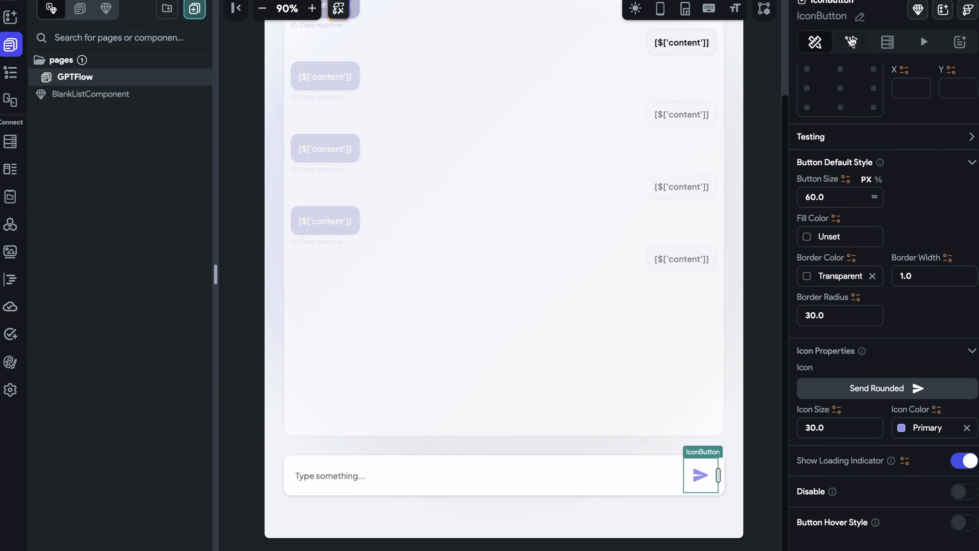
{"action": "left_click", "coordinate": [852, 43]}
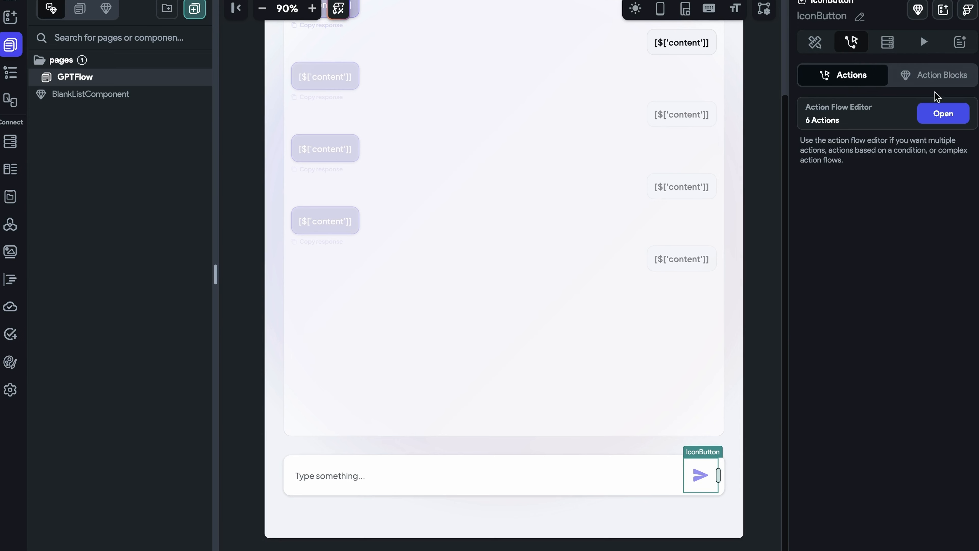
{"action": "left_click", "coordinate": [951, 115]}
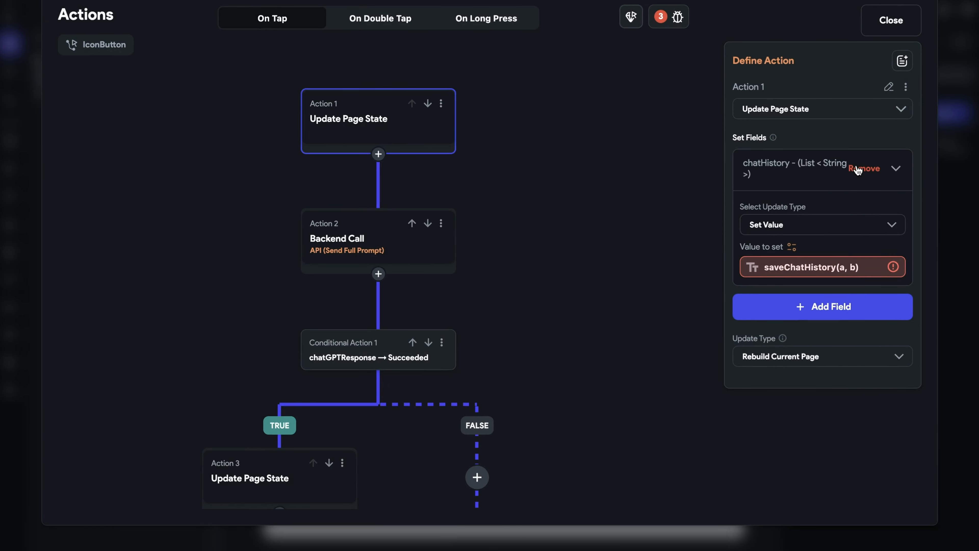
{"action": "left_click", "coordinate": [859, 166]}
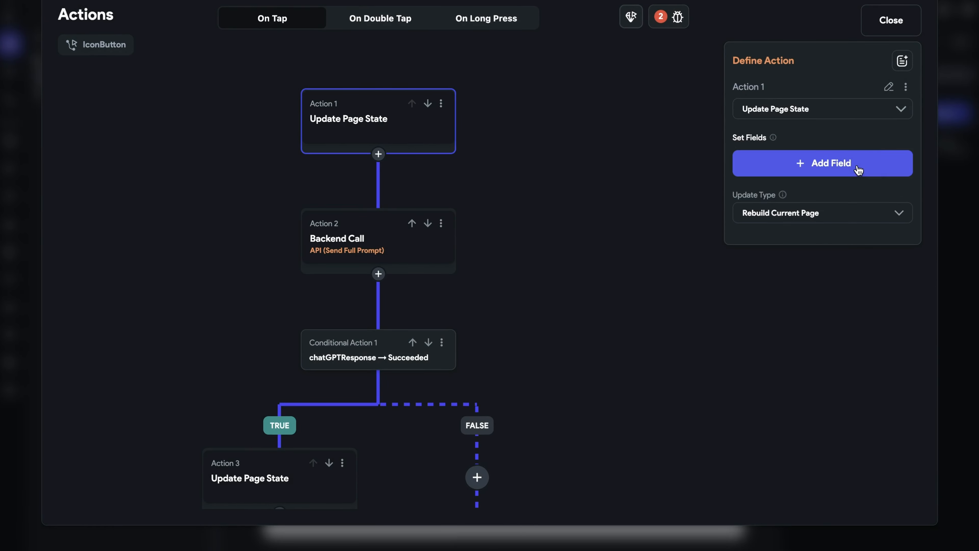
{"action": "left_click", "coordinate": [814, 171]}
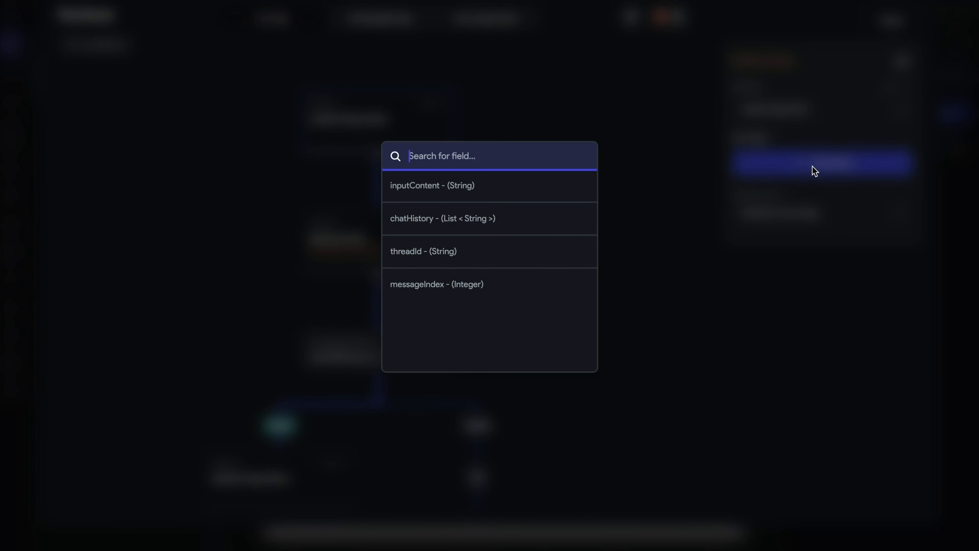
{"action": "left_click", "coordinate": [514, 224]}
{"action": "left_click", "coordinate": [768, 225]}
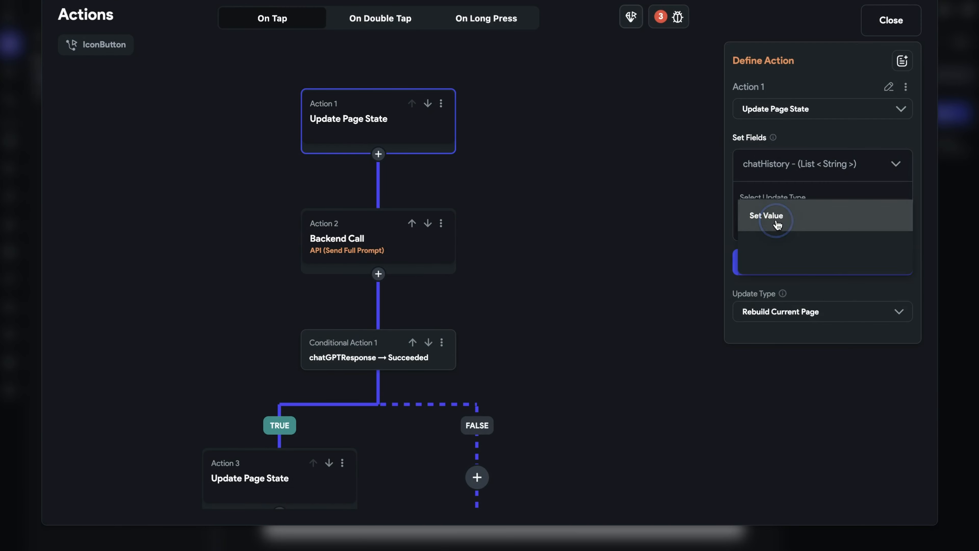
{"action": "left_click", "coordinate": [840, 278]}
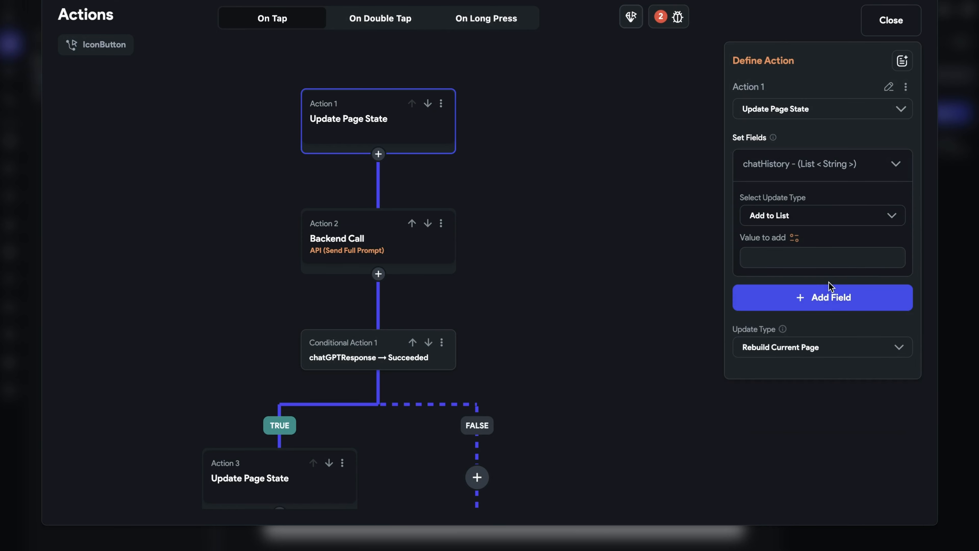
{"action": "left_click", "coordinate": [794, 239]}
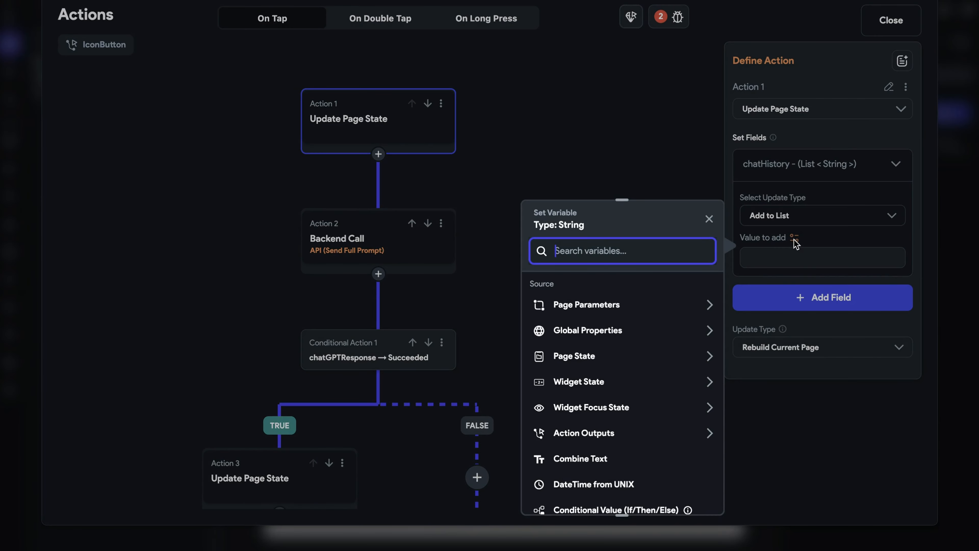
{"action": "left_click", "coordinate": [618, 382]}
{"action": "left_click", "coordinate": [666, 425]}
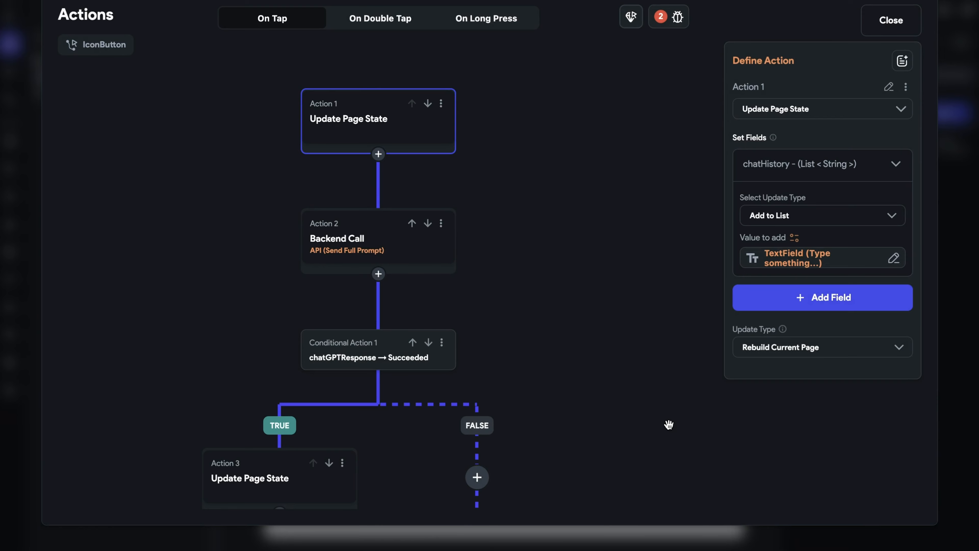
- Add a messageIndex field to Action 1 with the Increment/Decrement update type
{"action": "left_click", "coordinate": [812, 298]}
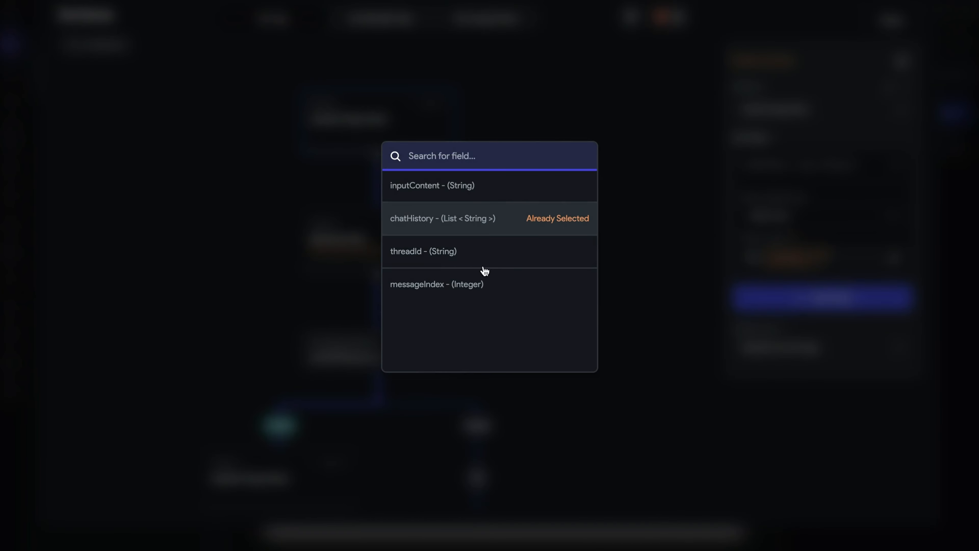
{"action": "left_click", "coordinate": [473, 279]}
{"action": "left_click", "coordinate": [783, 351]}
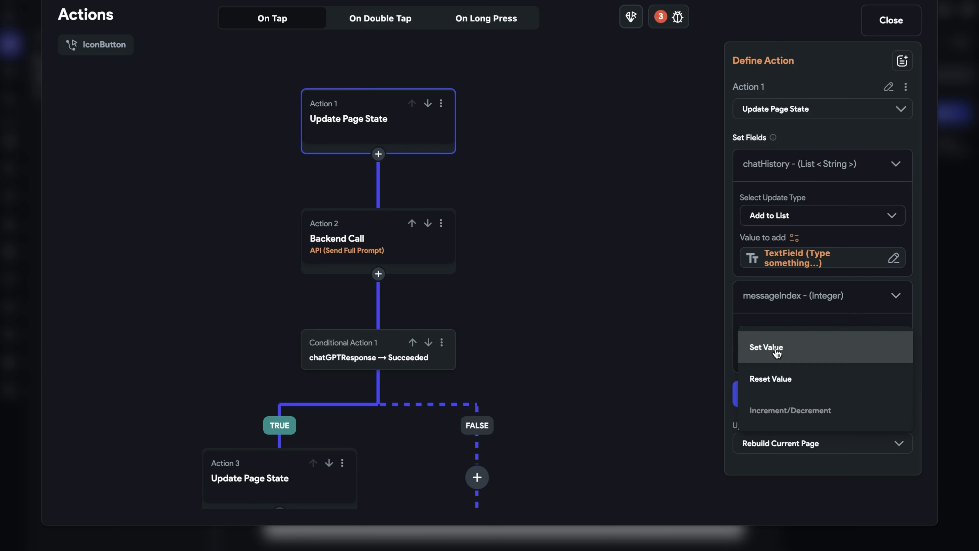
{"action": "left_click", "coordinate": [815, 411]}
{"action": "left_click", "coordinate": [585, 284]}
- Insert a second Update Page State action that adds an empty string to the chatHistory list
{"action": "left_click", "coordinate": [378, 153]}
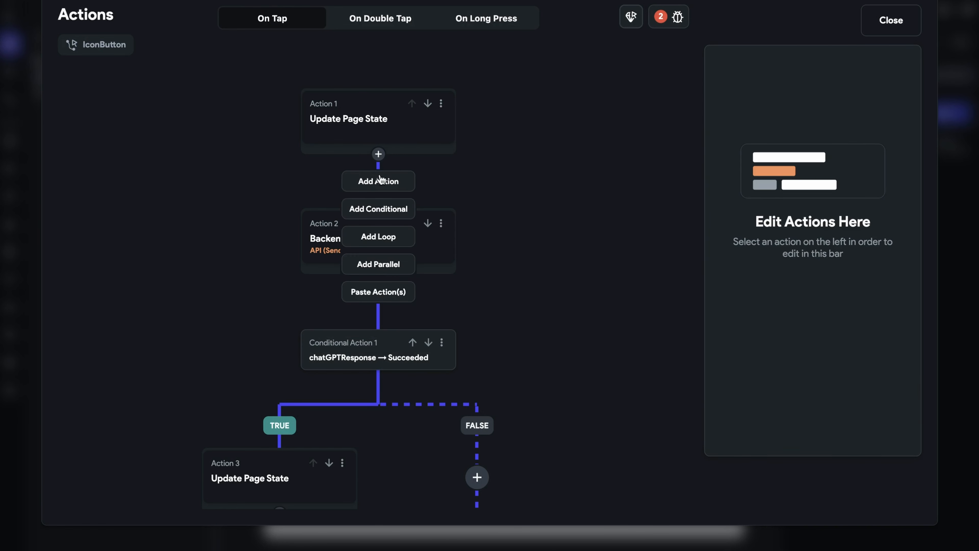
{"action": "left_click", "coordinate": [384, 181]}
{"action": "left_click", "coordinate": [778, 283]}
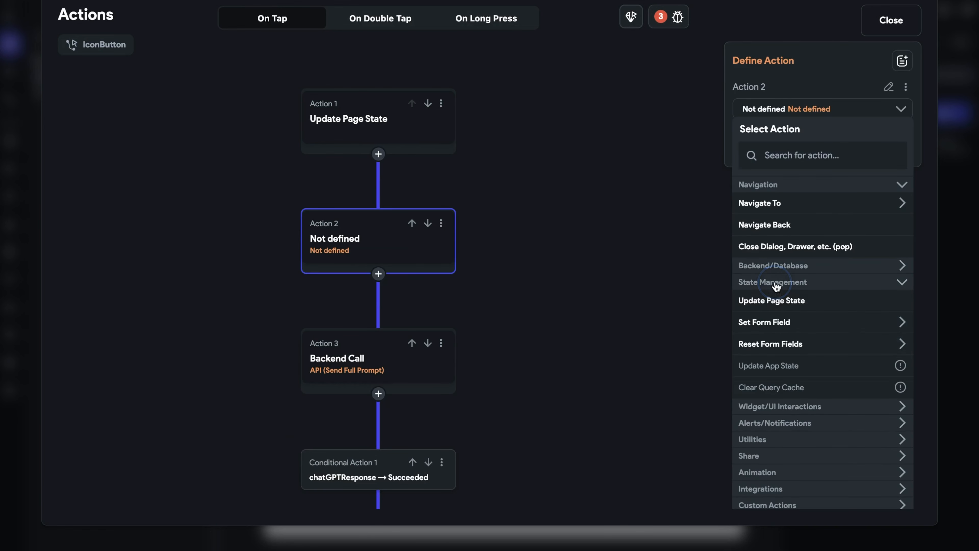
{"action": "left_click", "coordinate": [784, 303]}
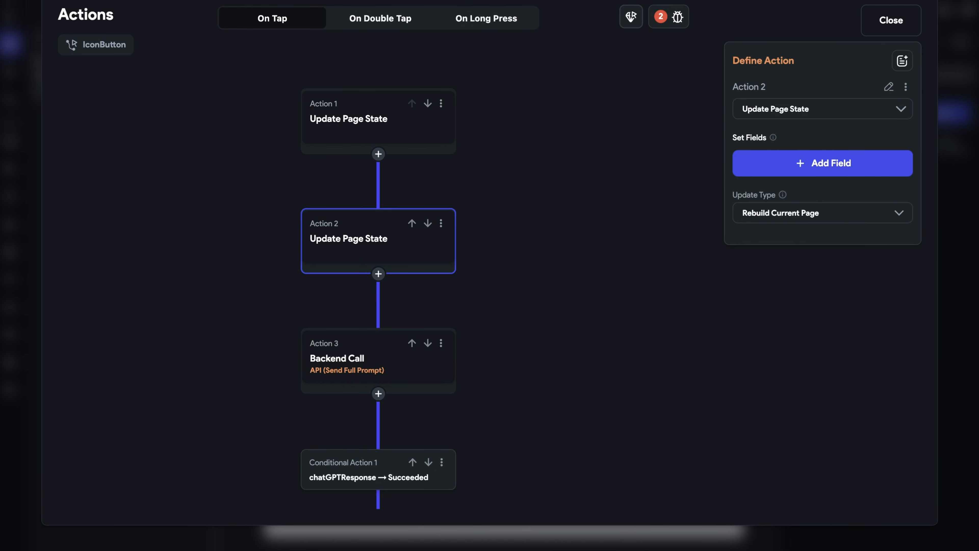
{"action": "left_click", "coordinate": [813, 164]}
{"action": "left_click", "coordinate": [520, 221]}
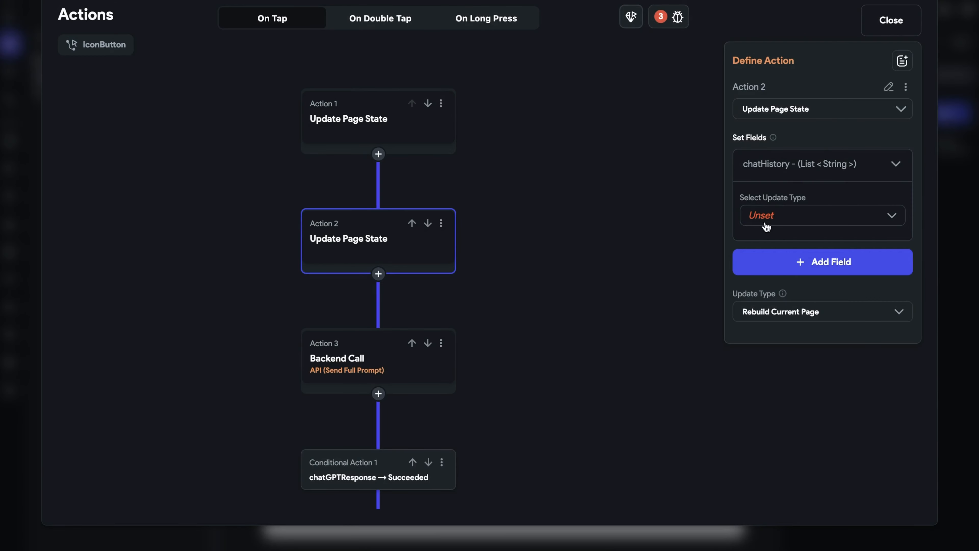
{"action": "left_click", "coordinate": [774, 215]}
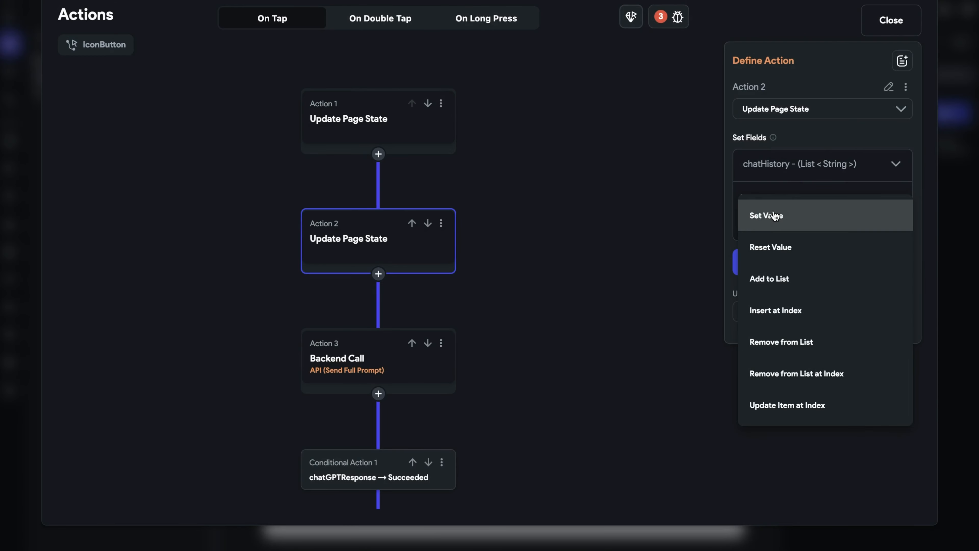
{"action": "left_click", "coordinate": [789, 280]}
{"action": "left_click", "coordinate": [793, 239]}
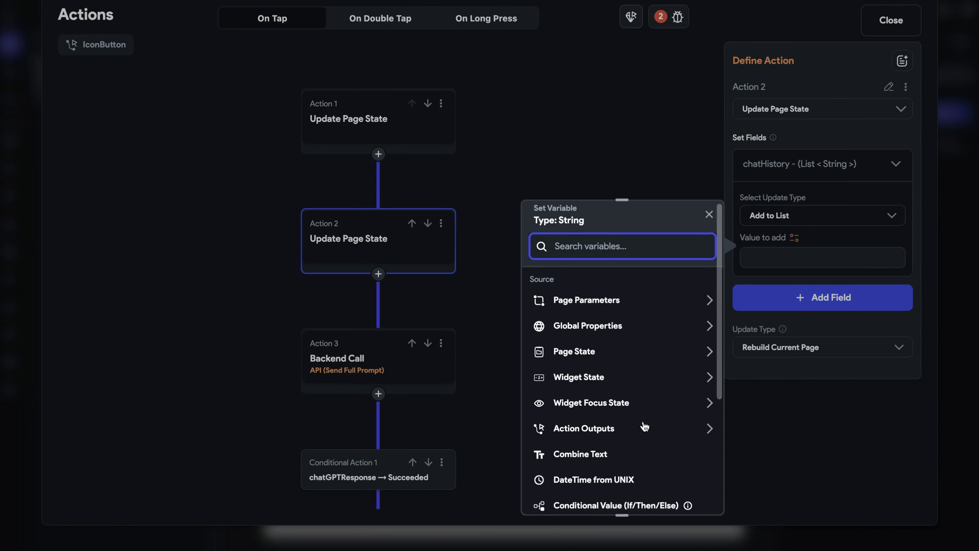
{"action": "scroll", "coordinate": [645, 426], "scroll_direction": "down", "scroll_amount": 5}
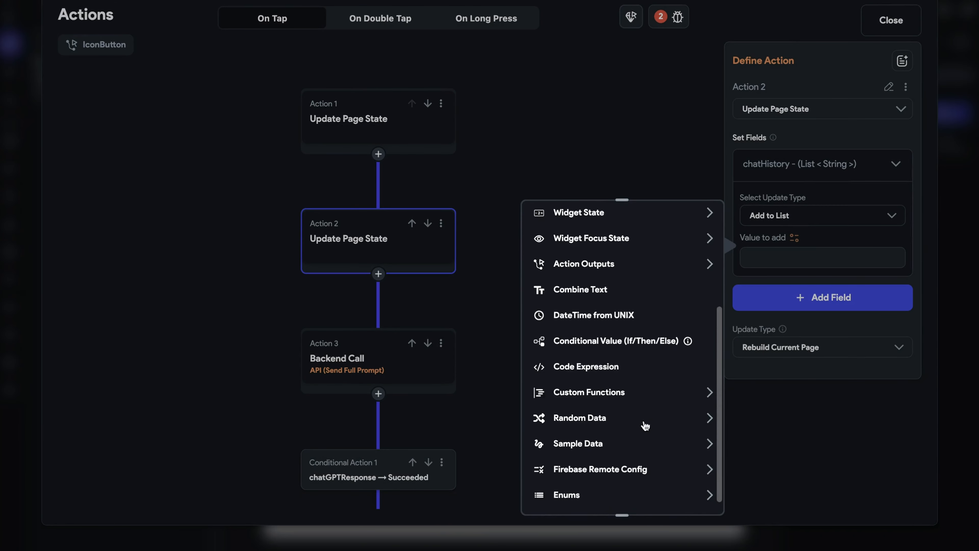
{"action": "left_click", "coordinate": [647, 500]}
{"action": "left_click", "coordinate": [581, 393]}
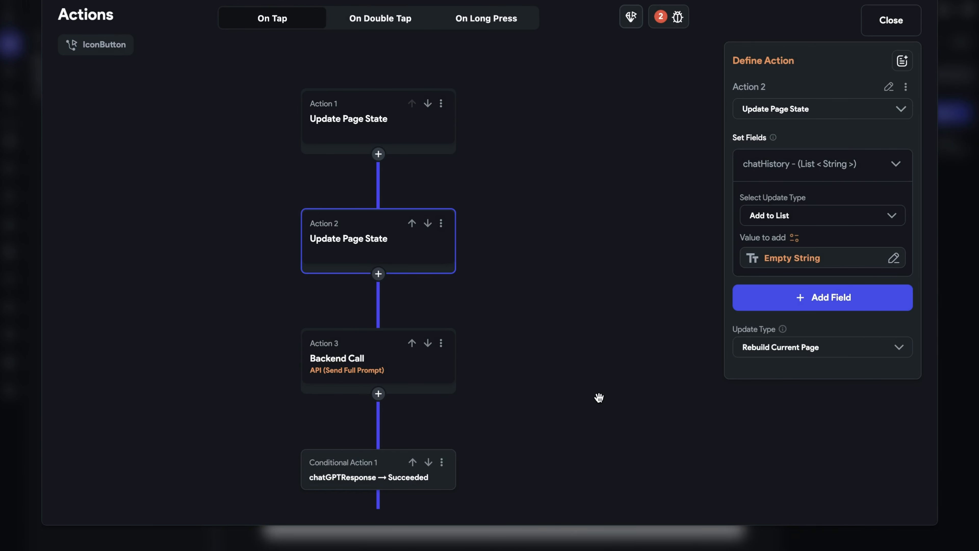
- Switch the Backend Call action to the Buildship Videos group's post_streaming_assistant endpoint
{"action": "scroll", "coordinate": [549, 293], "scroll_direction": "down", "scroll_amount": 4}
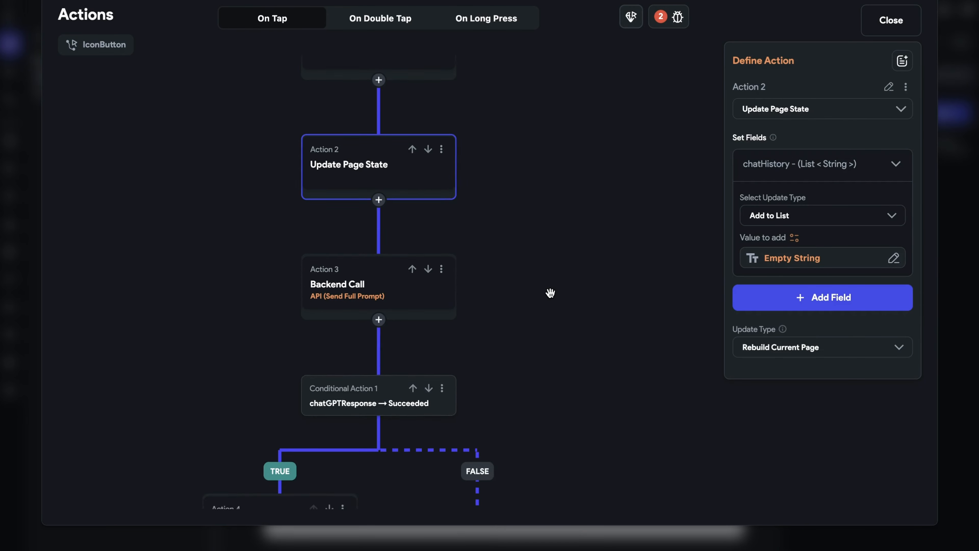
{"action": "left_click", "coordinate": [345, 225]}
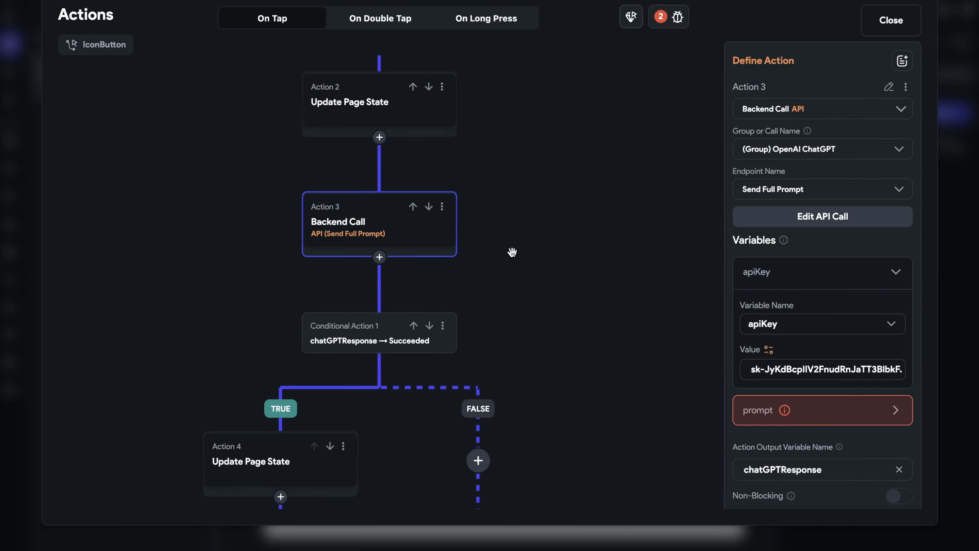
{"action": "scroll", "coordinate": [511, 252], "scroll_direction": "up", "scroll_amount": 4}
{"action": "left_click", "coordinate": [831, 149]}
{"action": "left_click", "coordinate": [857, 182]}
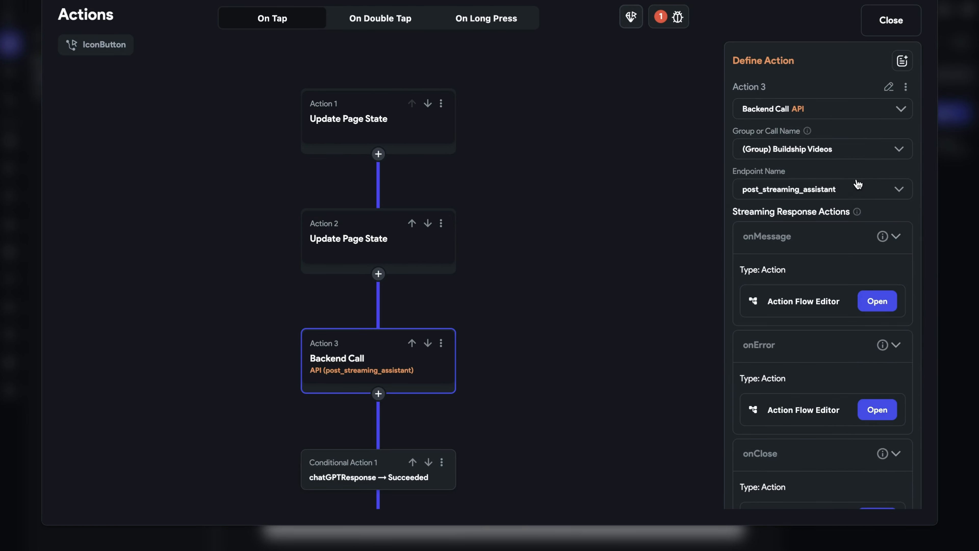
- Add a message variable to the backend call, set to the text field's content
{"action": "scroll", "coordinate": [848, 424], "scroll_direction": "down", "scroll_amount": 6}
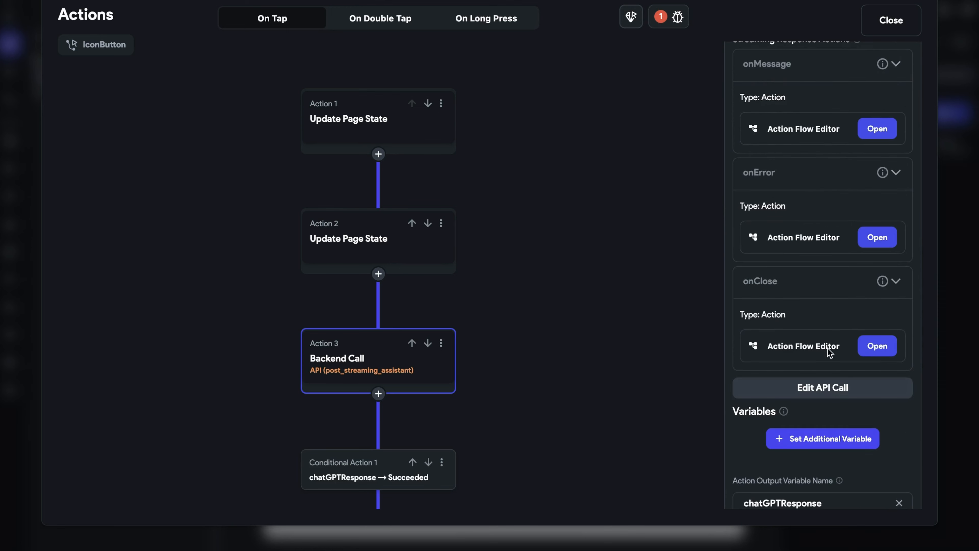
{"action": "left_click", "coordinate": [816, 393]}
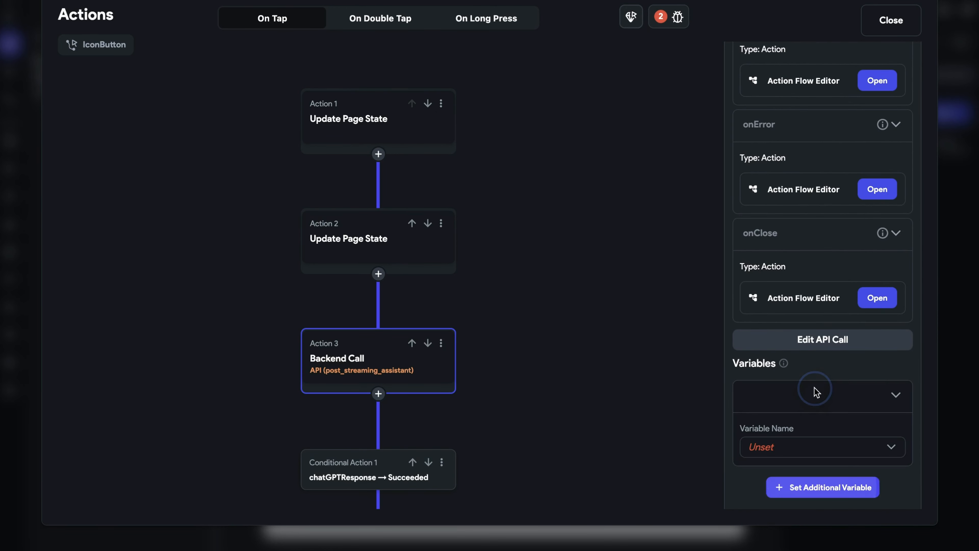
{"action": "left_click", "coordinate": [829, 449]}
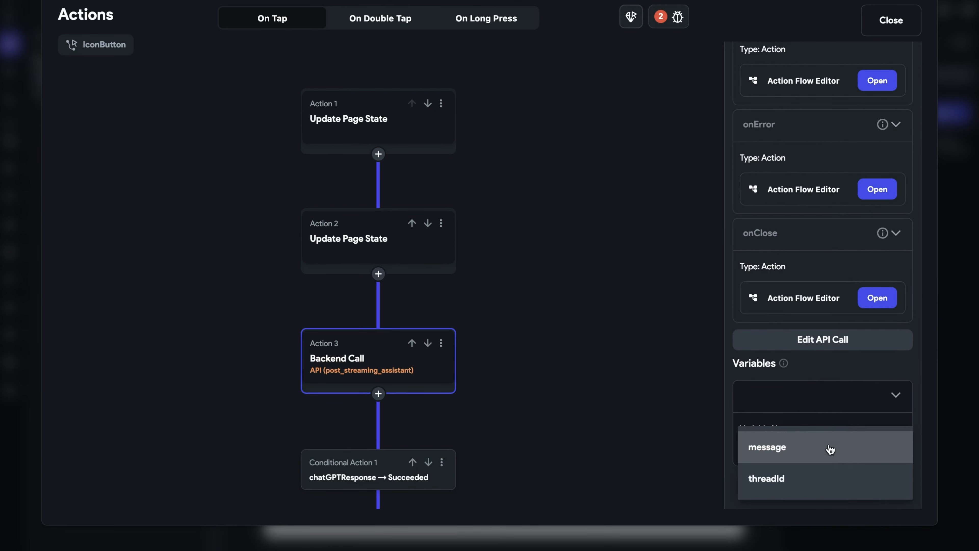
{"action": "left_click", "coordinate": [829, 448]}
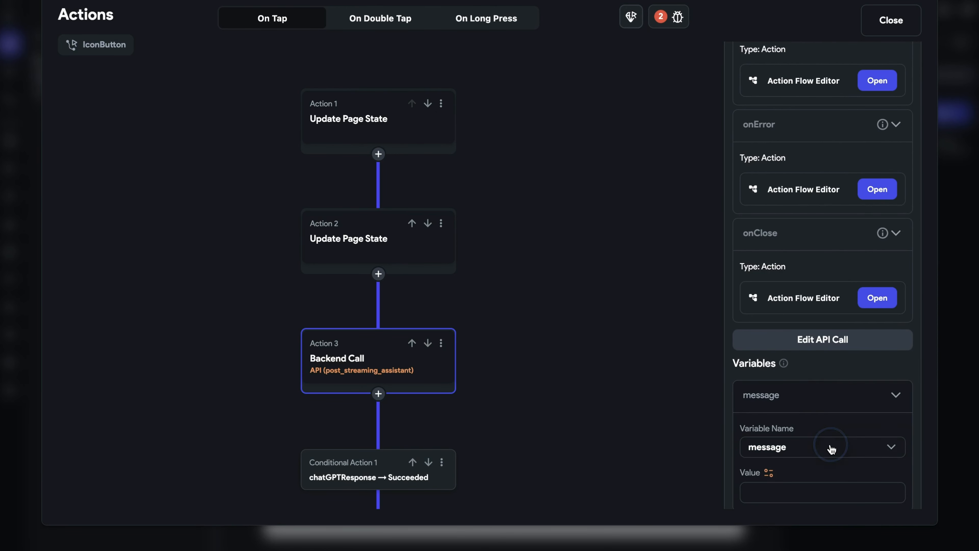
{"action": "left_click", "coordinate": [768, 474]}
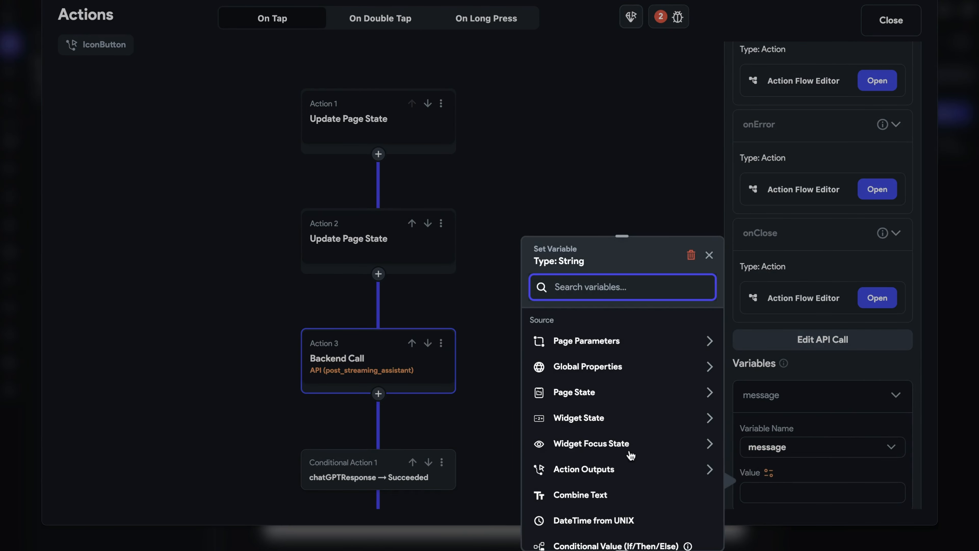
{"action": "left_click", "coordinate": [618, 420]}
{"action": "left_click", "coordinate": [631, 459]}
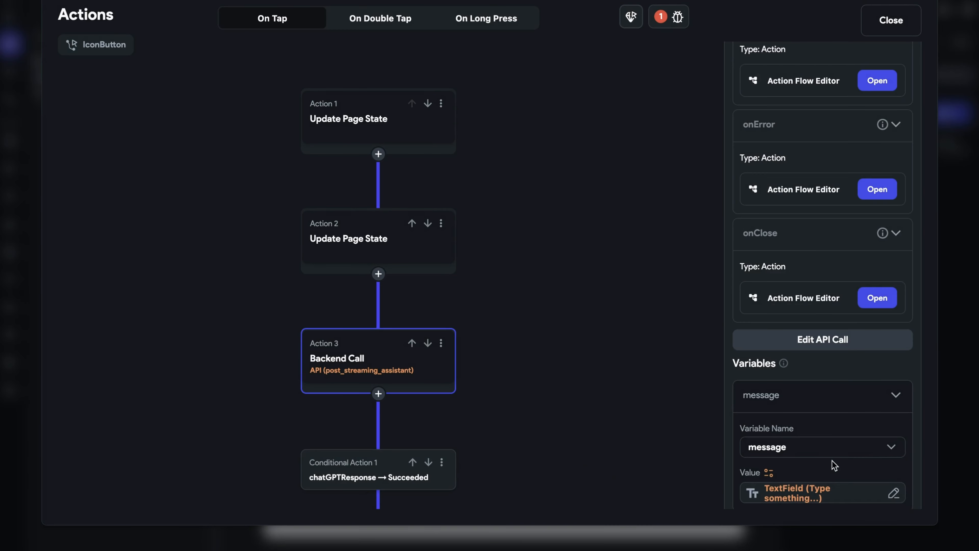
- Add a second variable, threadId, to the backend call and open its value source
{"action": "scroll", "coordinate": [833, 464], "scroll_direction": "down", "scroll_amount": 4}
{"action": "left_click", "coordinate": [817, 393]}
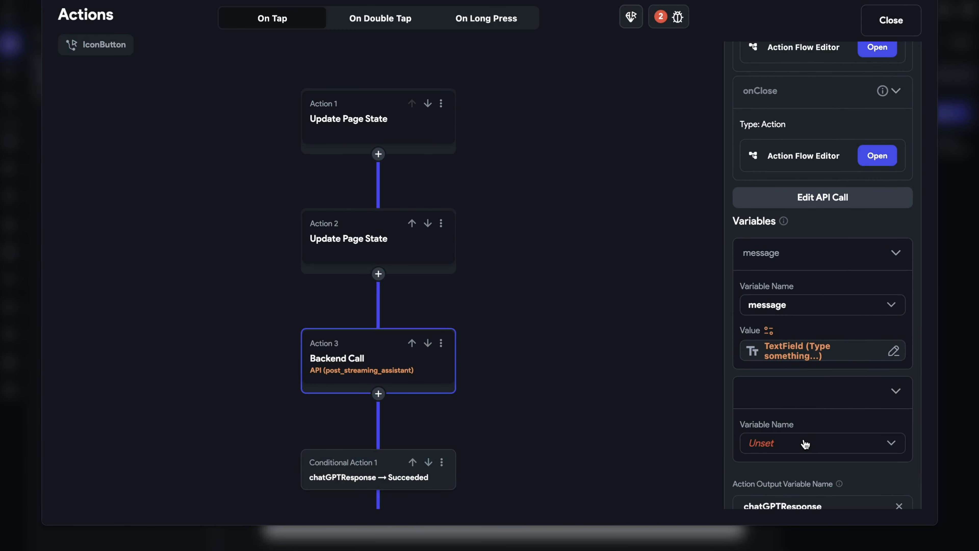
{"action": "left_click", "coordinate": [809, 446]}
{"action": "left_click", "coordinate": [804, 446]}
{"action": "left_click", "coordinate": [768, 468]}
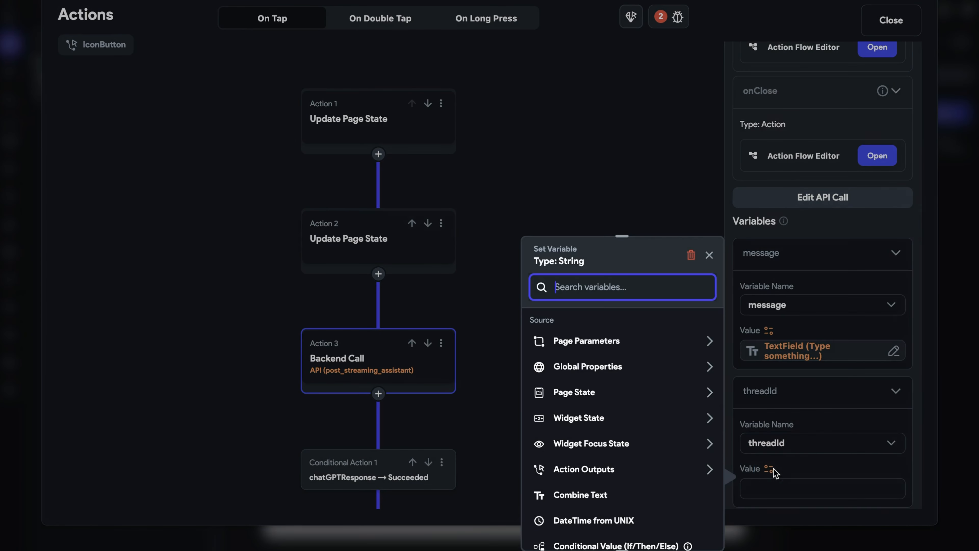
- Set threadId's value to a conditional value whose condition is the threadId page state being Is Not Set or Is Empty
{"action": "scroll", "coordinate": [655, 506], "scroll_direction": "down", "scroll_amount": 2}
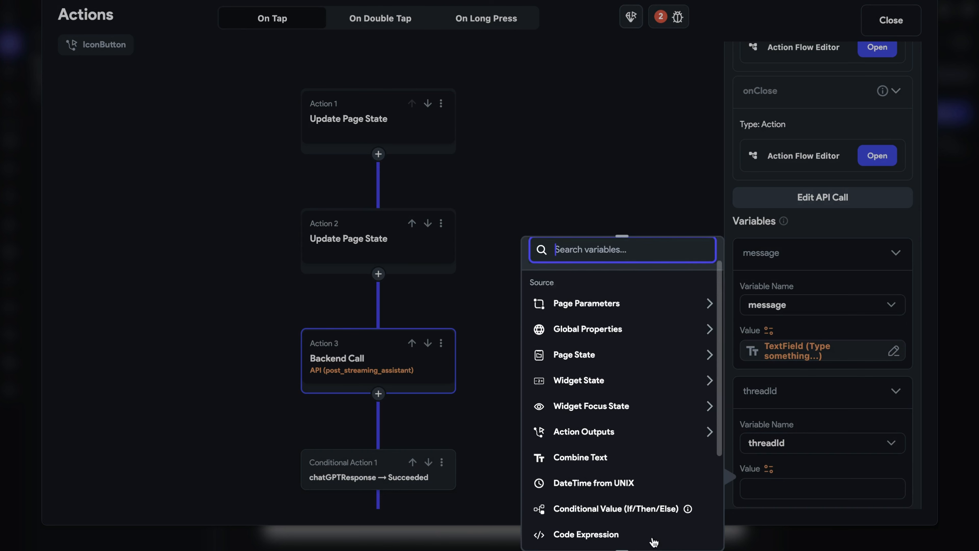
{"action": "left_click", "coordinate": [654, 499]}
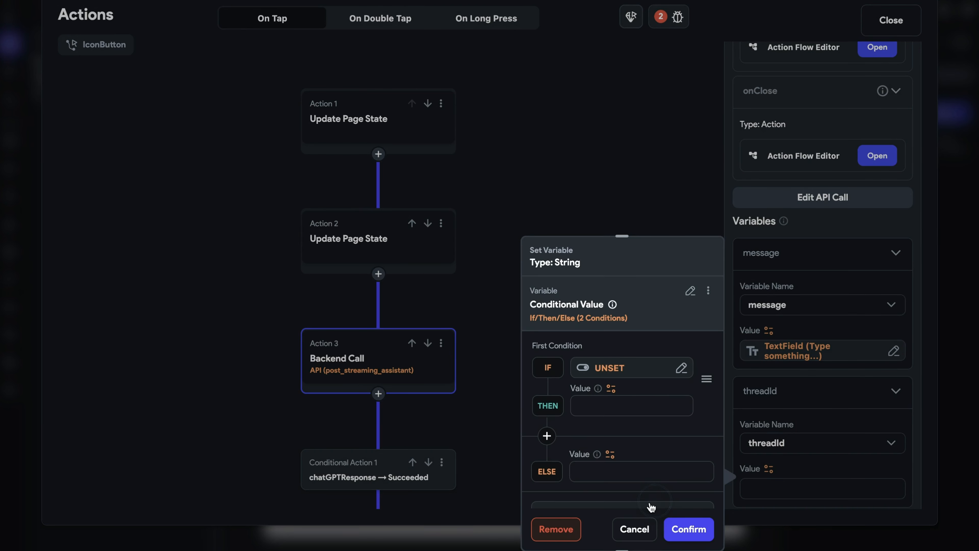
{"action": "left_click", "coordinate": [607, 367]}
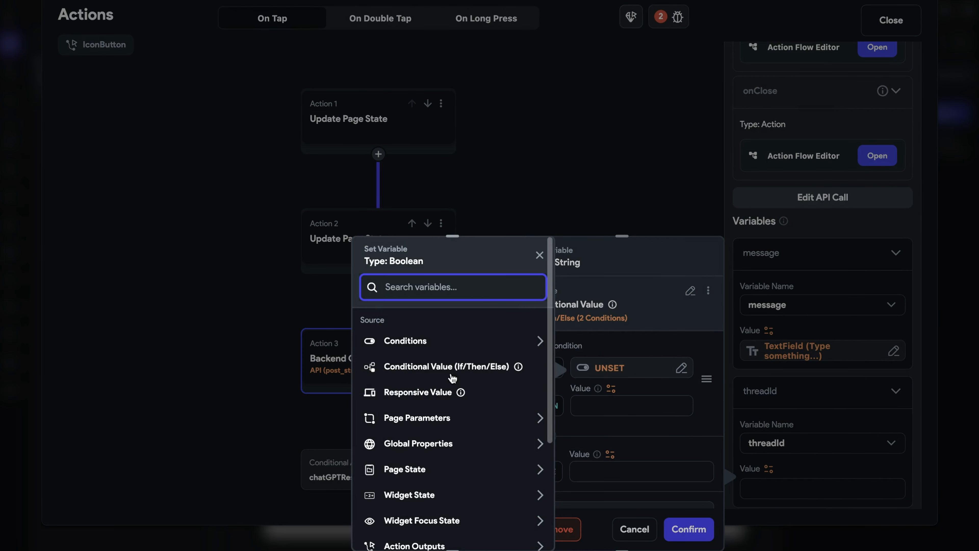
{"action": "left_click", "coordinate": [420, 340]}
{"action": "left_click", "coordinate": [431, 379]}
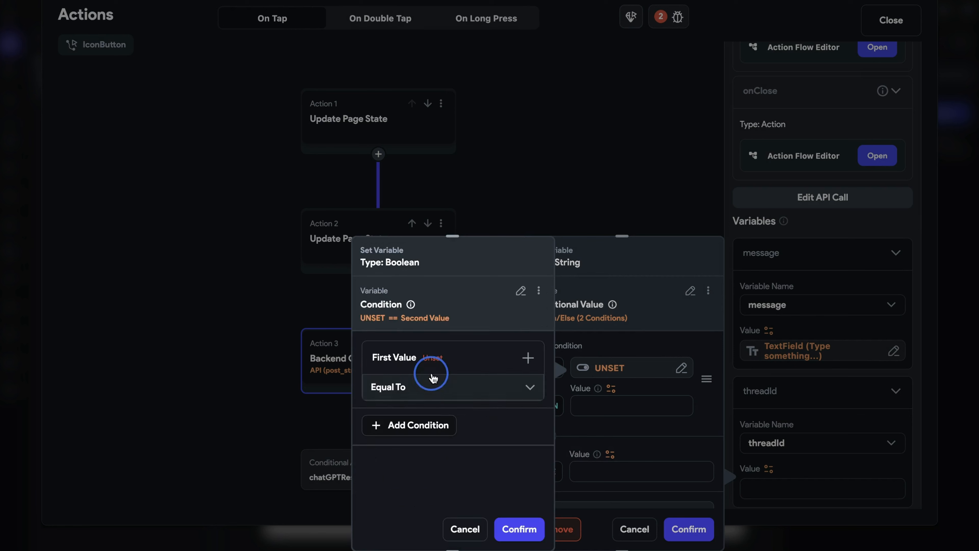
{"action": "left_click", "coordinate": [438, 356]}
{"action": "left_click", "coordinate": [415, 385]}
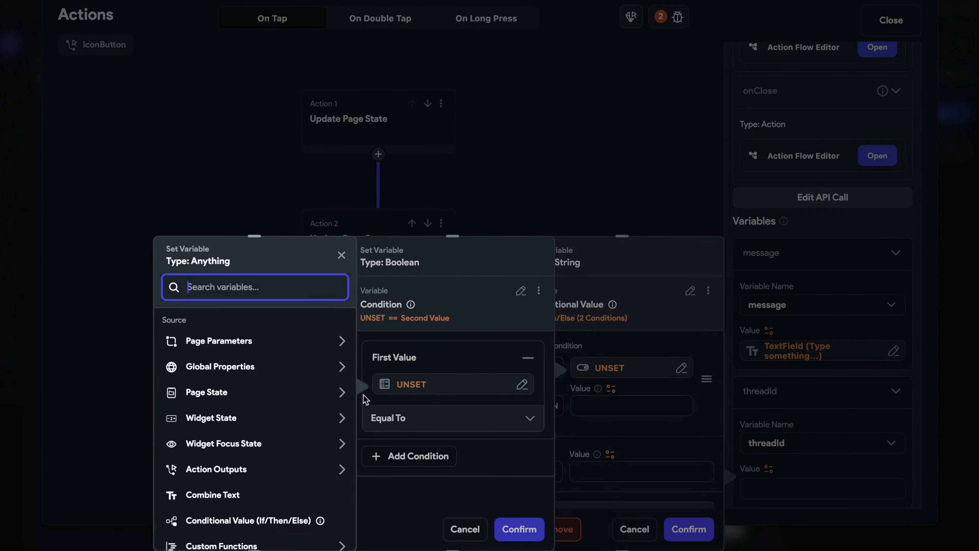
{"action": "left_click", "coordinate": [235, 394]}
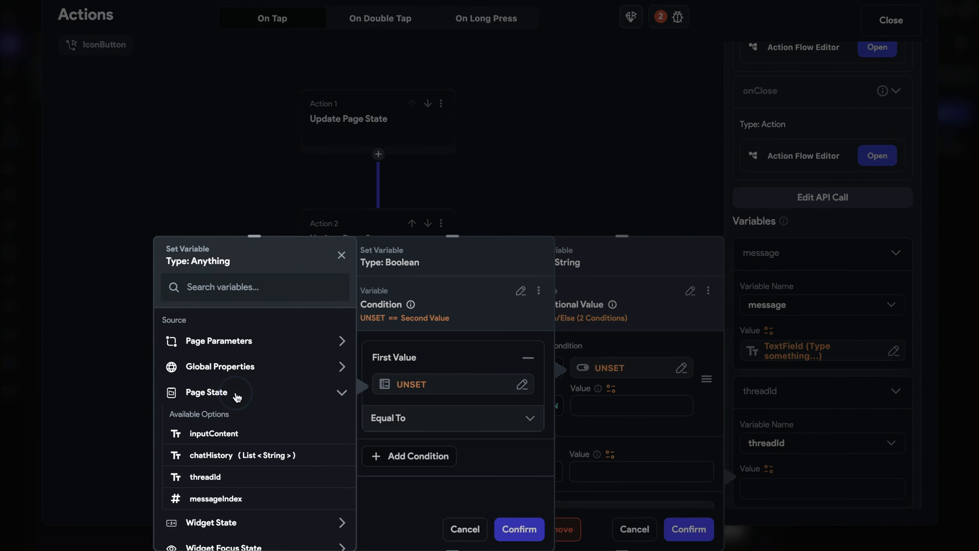
{"action": "left_click", "coordinate": [233, 479]}
{"action": "left_click", "coordinate": [451, 420]}
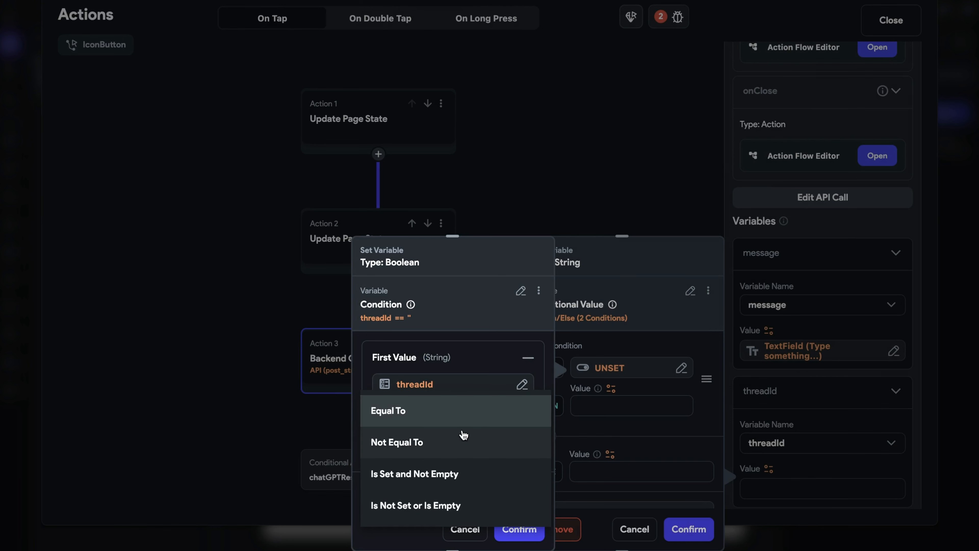
{"action": "left_click", "coordinate": [488, 505]}
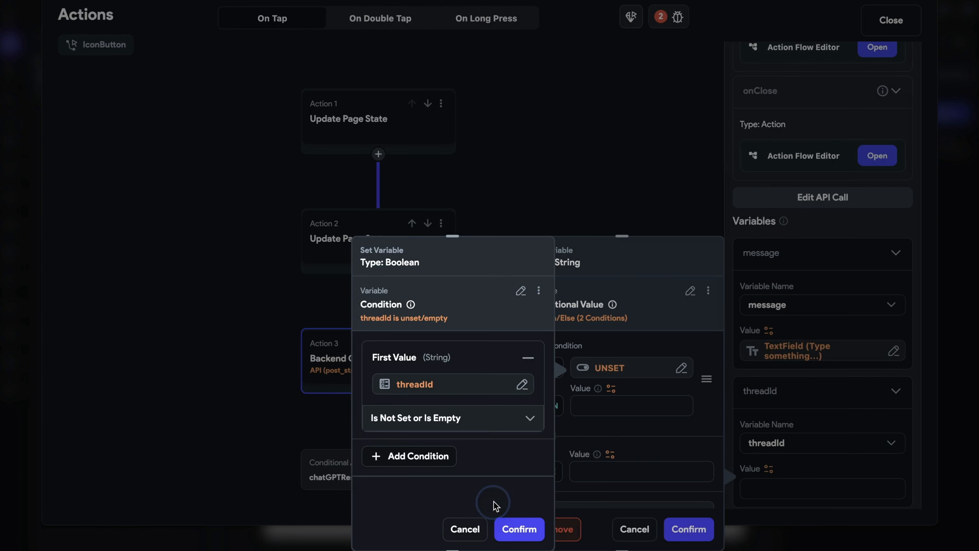
{"action": "left_click", "coordinate": [519, 528]}
- Make the conditional return Empty String when true and the threadId page state otherwise, then confirm it
{"action": "left_click", "coordinate": [611, 389]}
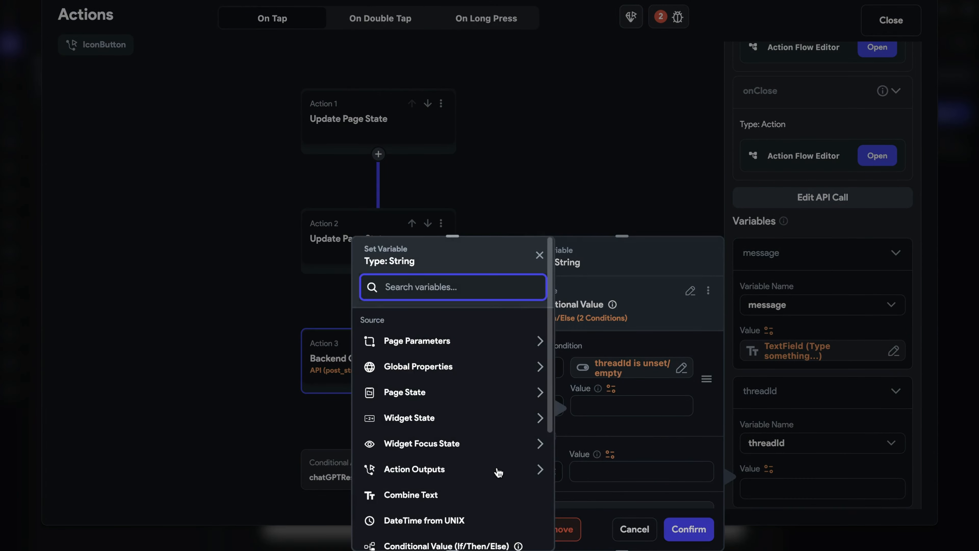
{"action": "scroll", "coordinate": [498, 470], "scroll_direction": "down", "scroll_amount": 5}
{"action": "left_click", "coordinate": [470, 534]}
{"action": "scroll", "coordinate": [462, 463], "scroll_direction": "down", "scroll_amount": 5}
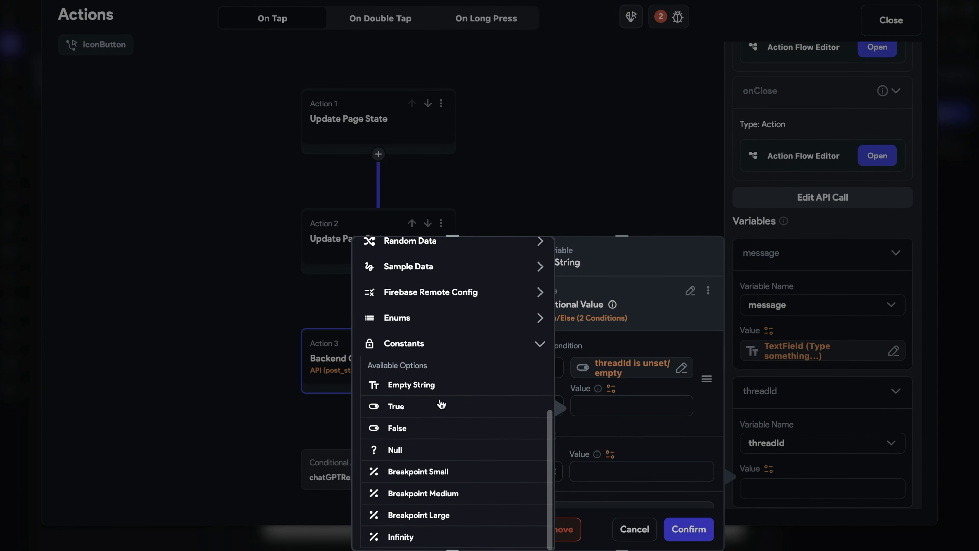
{"action": "left_click", "coordinate": [430, 385]}
{"action": "left_click", "coordinate": [611, 454]}
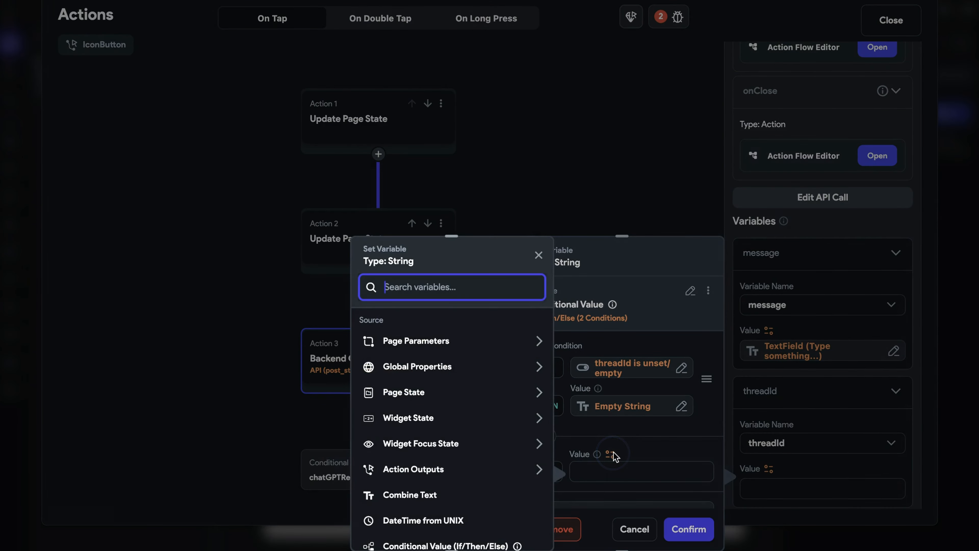
{"action": "left_click", "coordinate": [420, 394]}
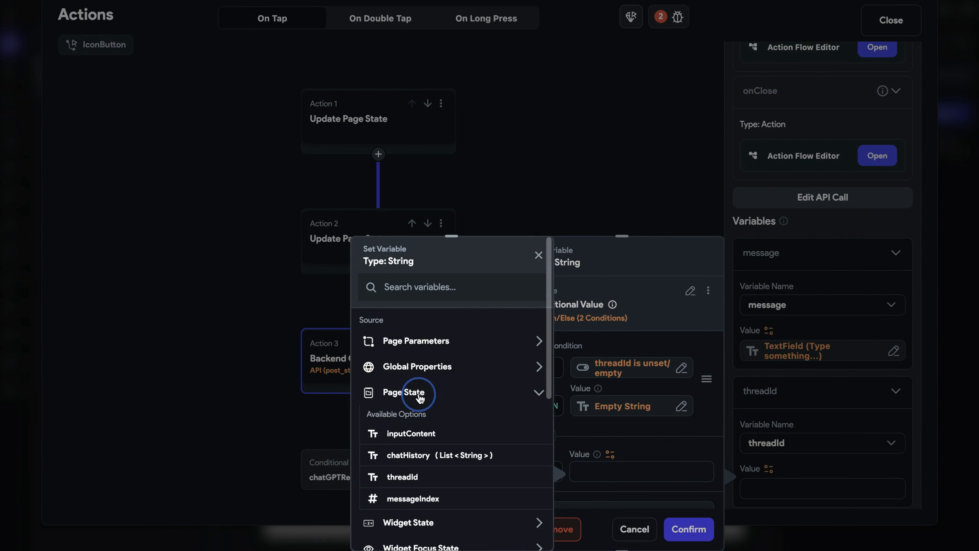
{"action": "left_click", "coordinate": [418, 478]}
{"action": "scroll", "coordinate": [636, 462], "scroll_direction": "down", "scroll_amount": 3}
{"action": "left_click", "coordinate": [689, 529]}
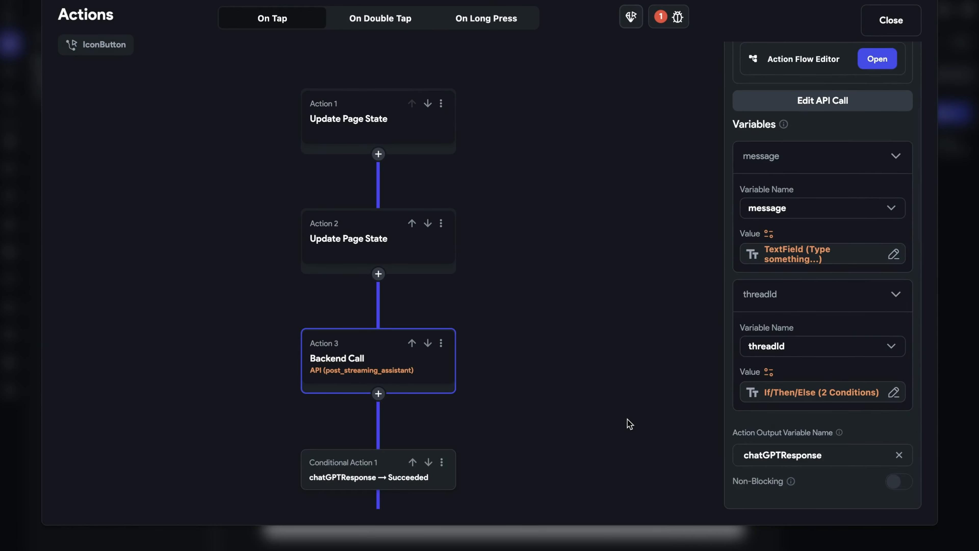
- Delete the conditional action and its whole action chain following the backend call
{"action": "left_click", "coordinate": [607, 427]}
{"action": "scroll", "coordinate": [568, 422], "scroll_direction": "down", "scroll_amount": 5}
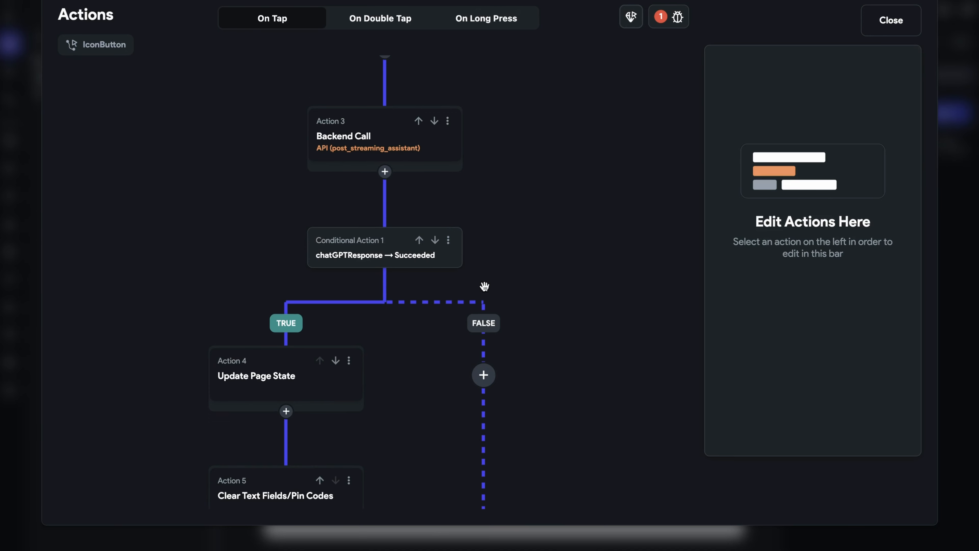
{"action": "scroll", "coordinate": [513, 301], "scroll_direction": "down", "scroll_amount": 5}
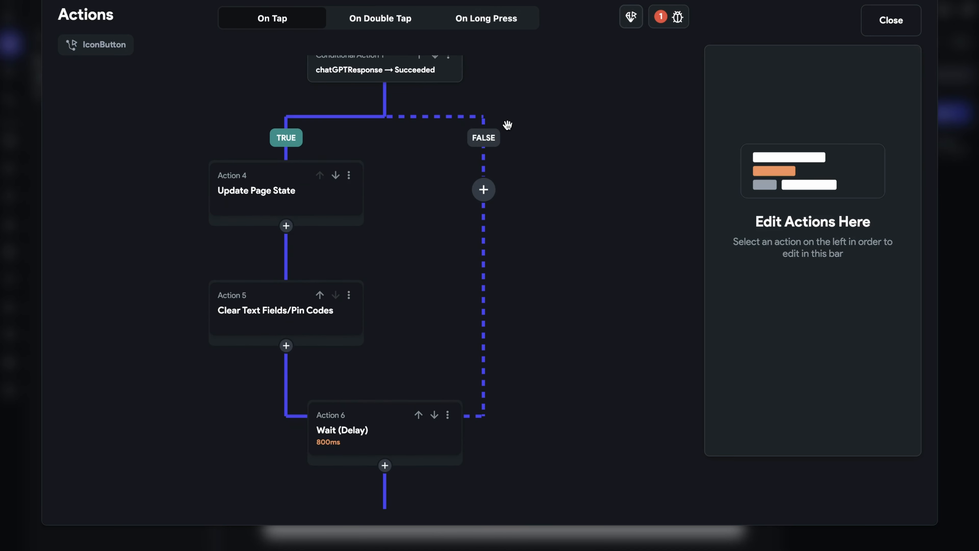
{"action": "scroll", "coordinate": [508, 124], "scroll_direction": "up", "scroll_amount": 4}
{"action": "left_click", "coordinate": [401, 193]}
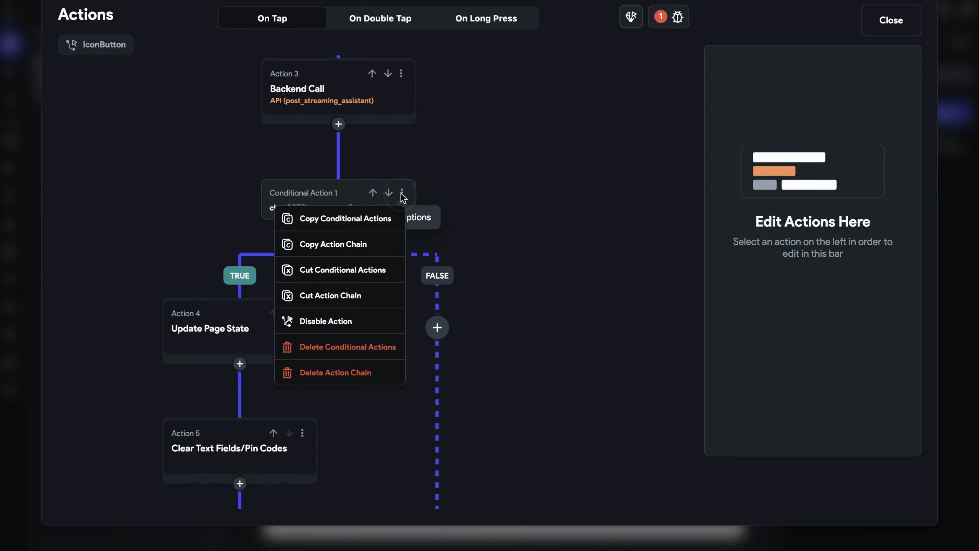
{"action": "left_click", "coordinate": [373, 361]}
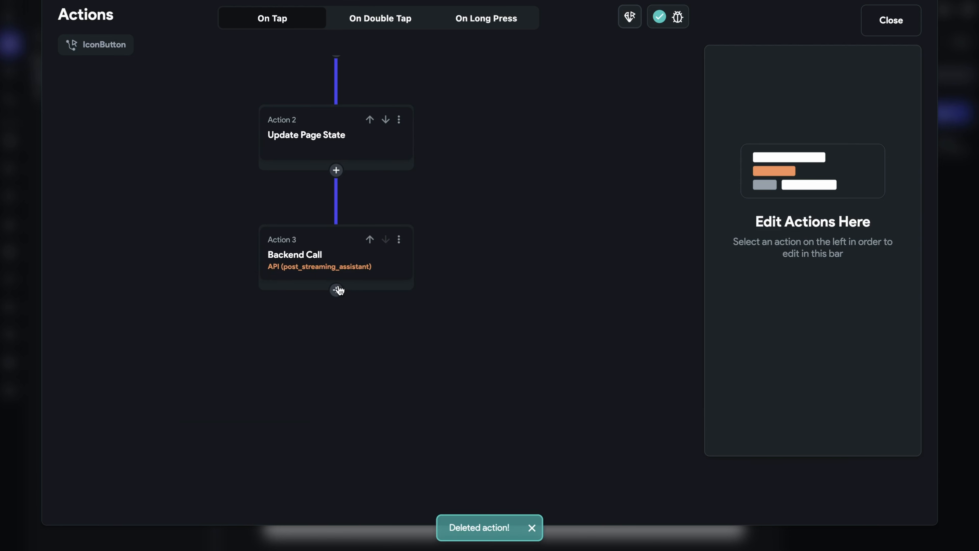
- Add a Clear Text Fields/Pin Codes action after the backend call that clears TextField_1
{"action": "left_click", "coordinate": [336, 290]}
{"action": "left_click", "coordinate": [337, 317]}
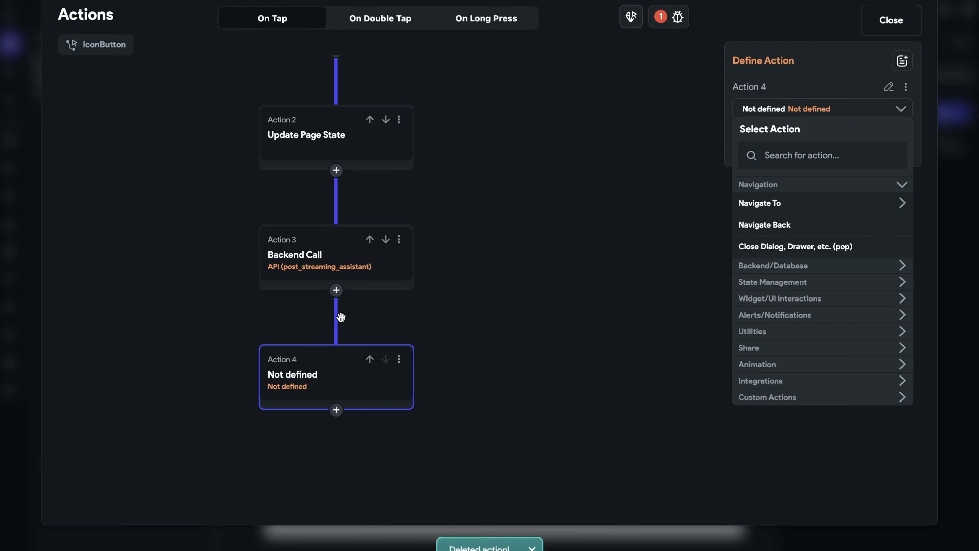
{"action": "left_click", "coordinate": [831, 154]}
{"action": "type", "text": "clear"}
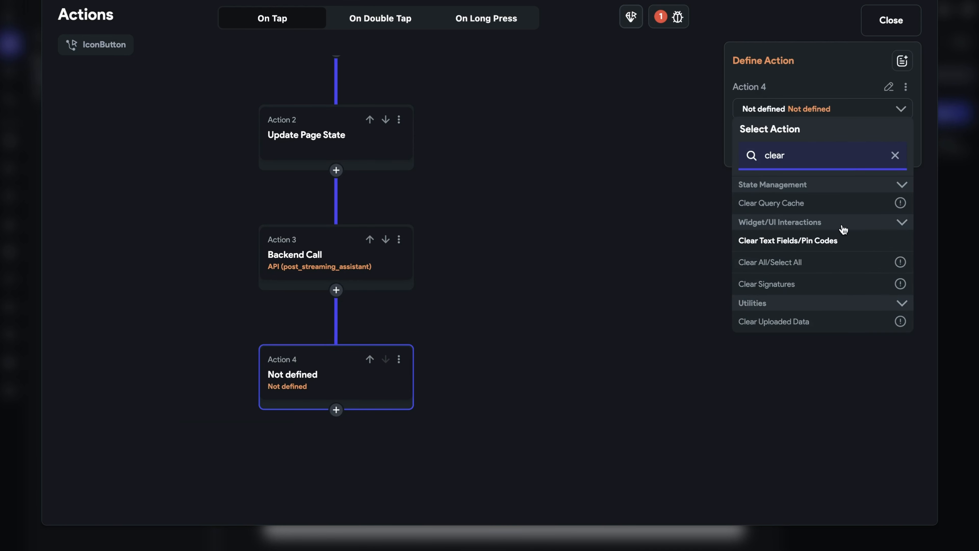
{"action": "left_click", "coordinate": [835, 240]}
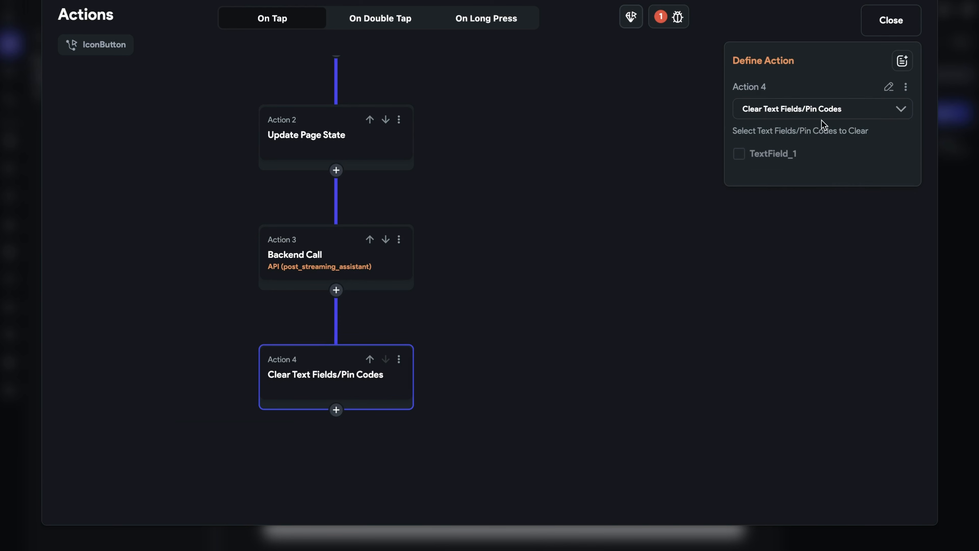
{"action": "left_click", "coordinate": [739, 155]}
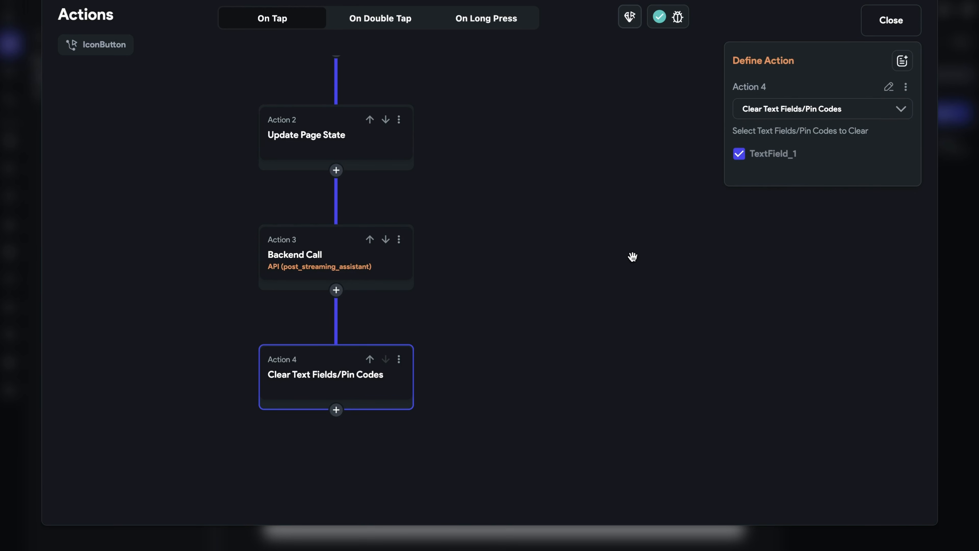
- Open the backend call's onMessage action flow and add an Update Page State action
{"action": "left_click", "coordinate": [365, 268]}
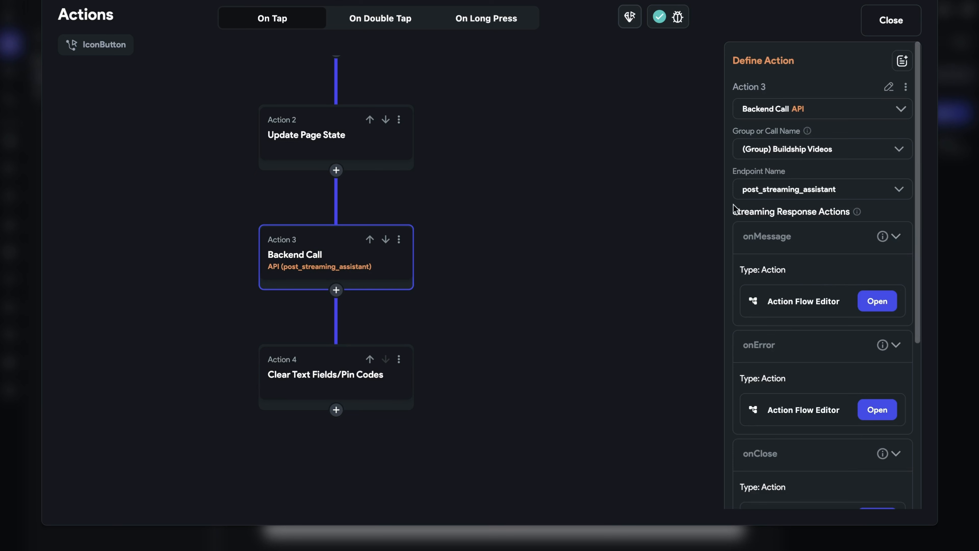
{"action": "left_click", "coordinate": [879, 302]}
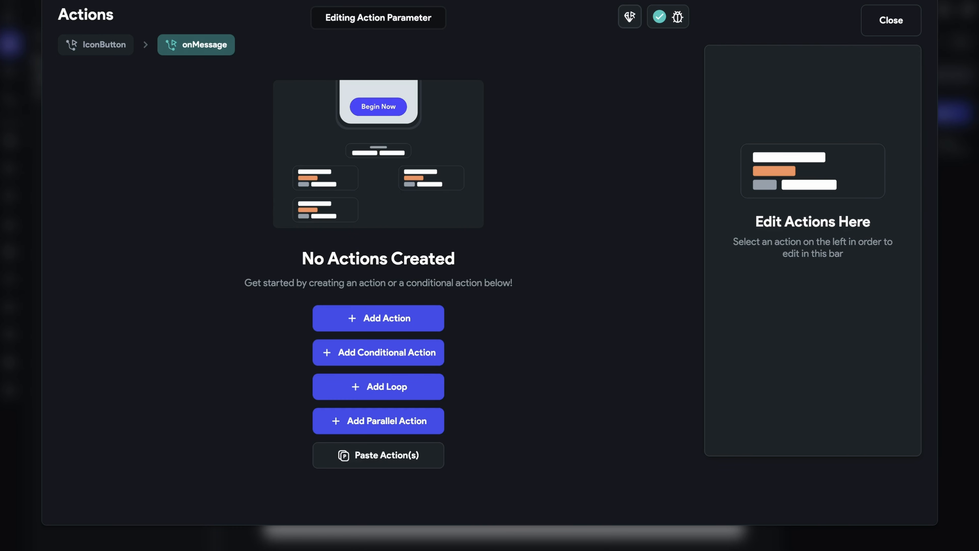
{"action": "left_click", "coordinate": [387, 327]}
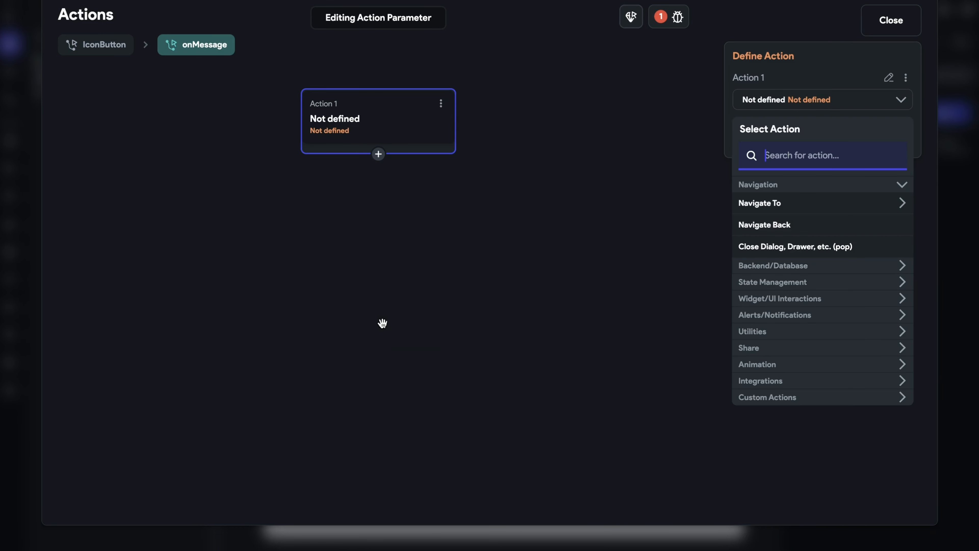
{"action": "left_click", "coordinate": [796, 283]}
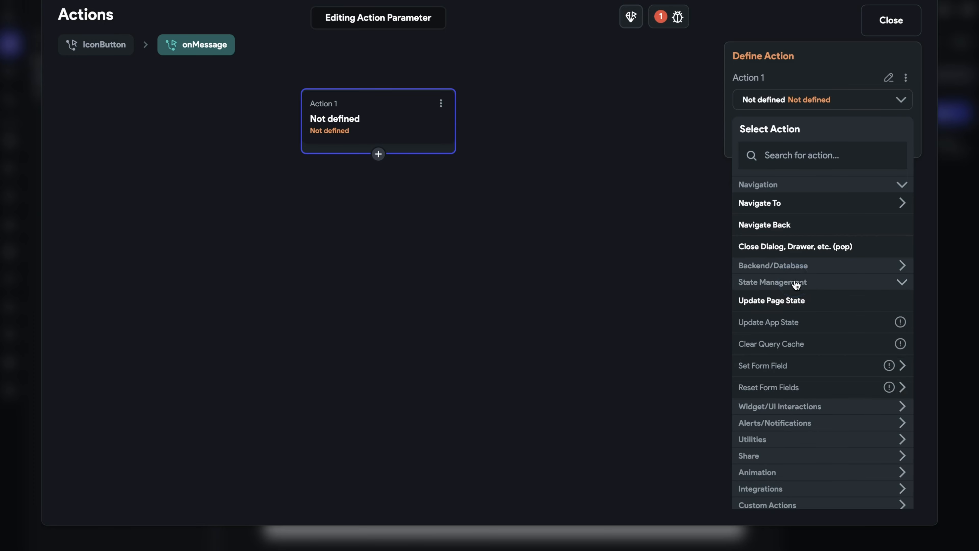
{"action": "left_click", "coordinate": [797, 301]}
- Add the chatHistory field with the Update Item at Index update type
{"action": "left_click", "coordinate": [872, 152]}
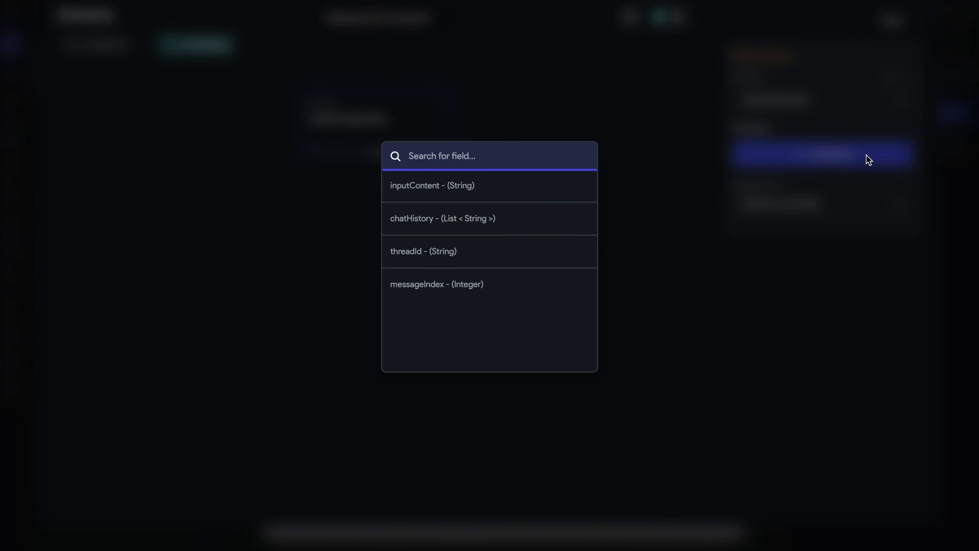
{"action": "left_click", "coordinate": [459, 215]}
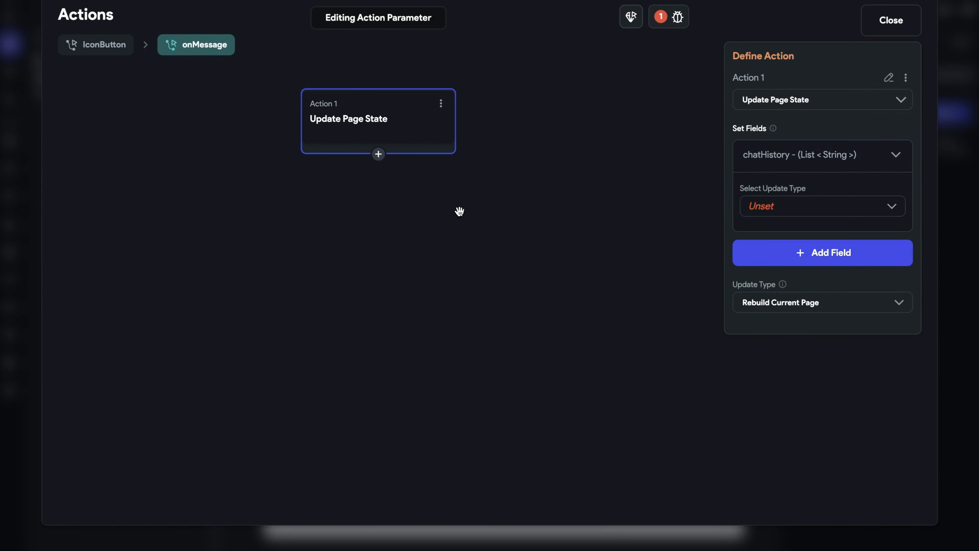
{"action": "left_click", "coordinate": [839, 206]}
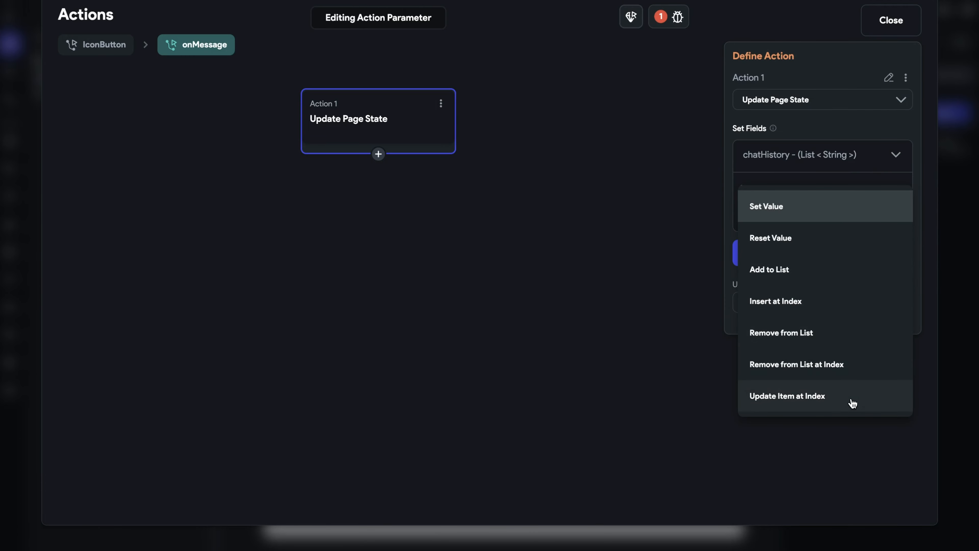
{"action": "left_click", "coordinate": [852, 399]}
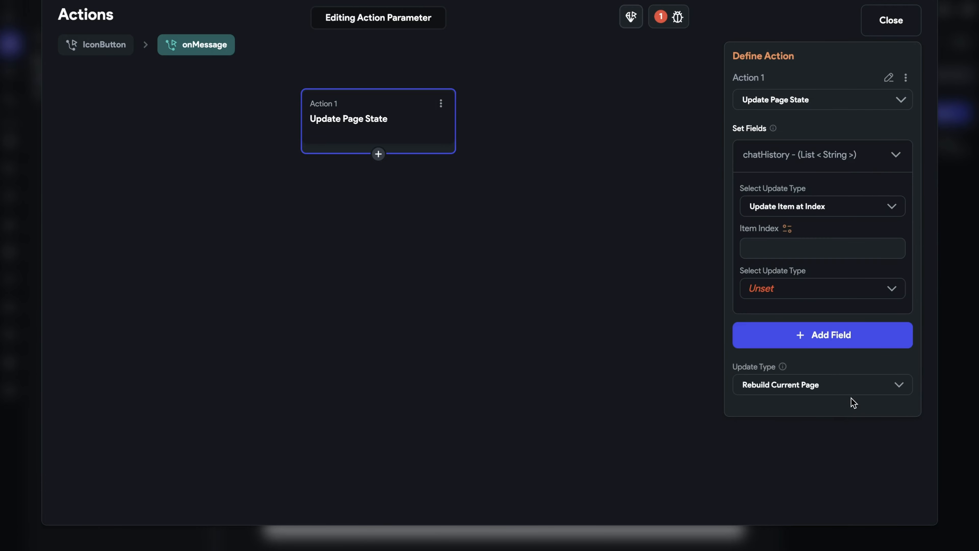
- Set the item index to the messageIndex page state and the item's update type to Set Value
{"action": "left_click", "coordinate": [786, 231]}
{"action": "left_click", "coordinate": [601, 399]}
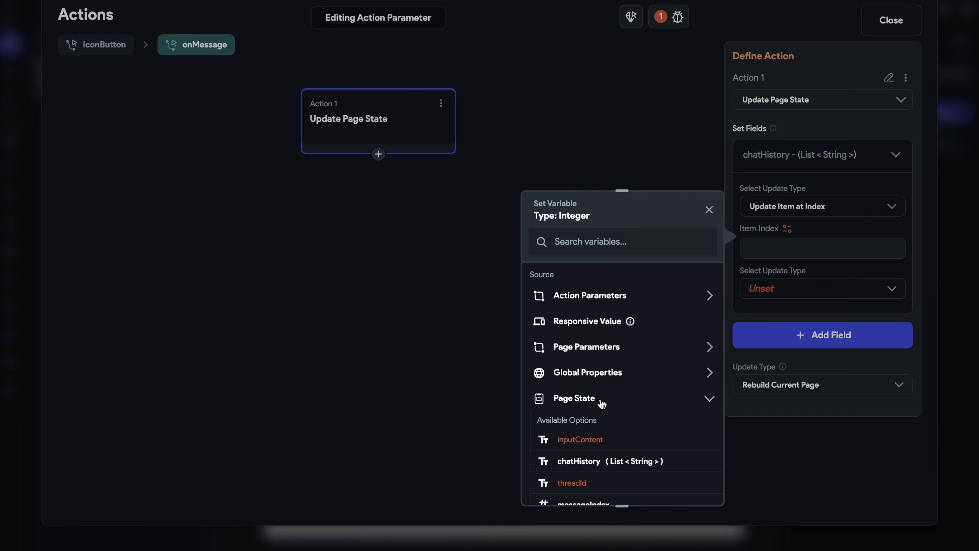
{"action": "scroll", "coordinate": [609, 403], "scroll_direction": "down", "scroll_amount": 3}
{"action": "left_click", "coordinate": [586, 417]}
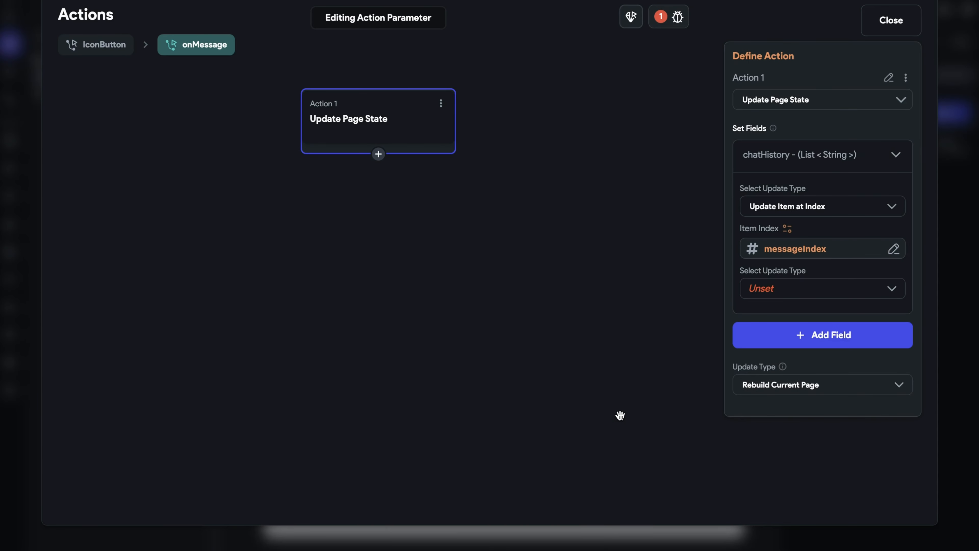
{"action": "left_click", "coordinate": [800, 294]}
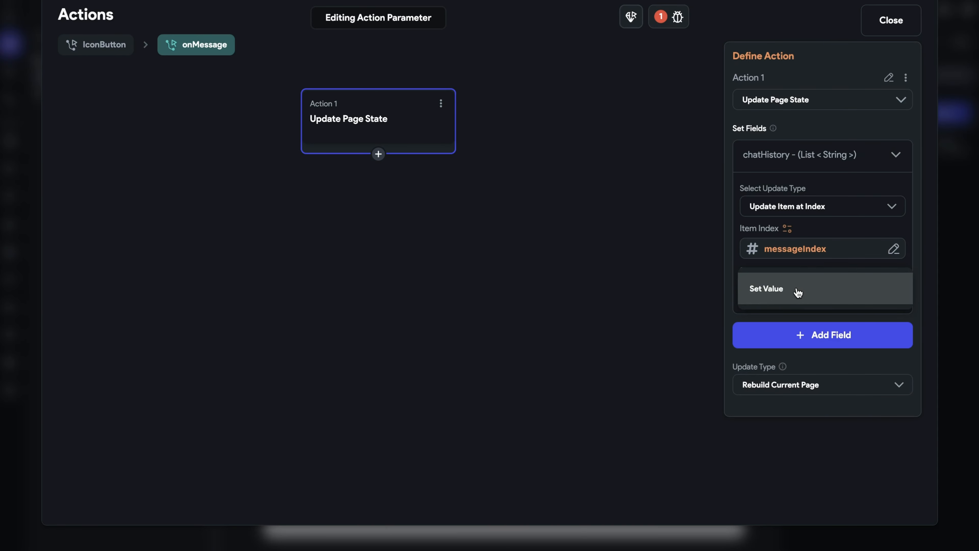
{"action": "left_click", "coordinate": [797, 291]}
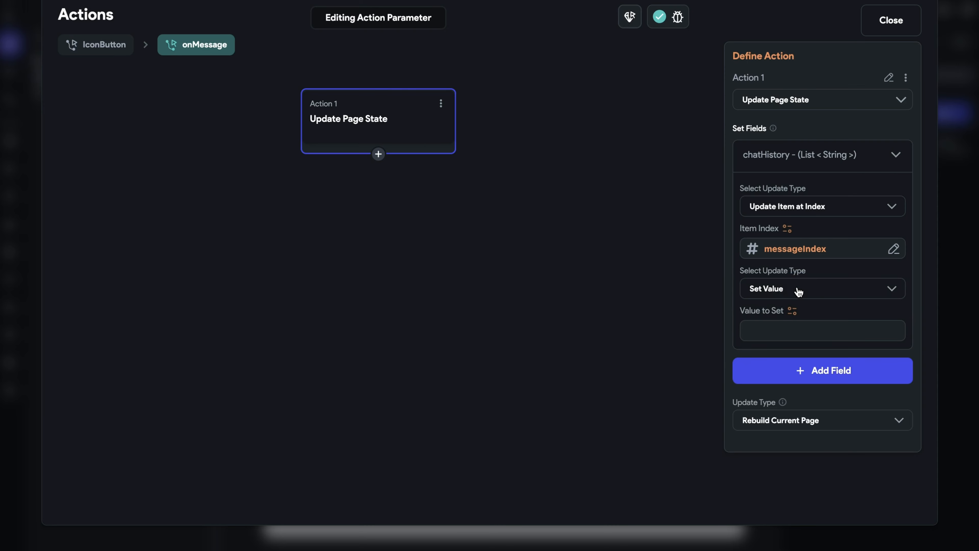
- Set the value to a Combine Text whose first text is the chatHistory item at the messageIndex page state index
{"action": "left_click", "coordinate": [792, 310]}
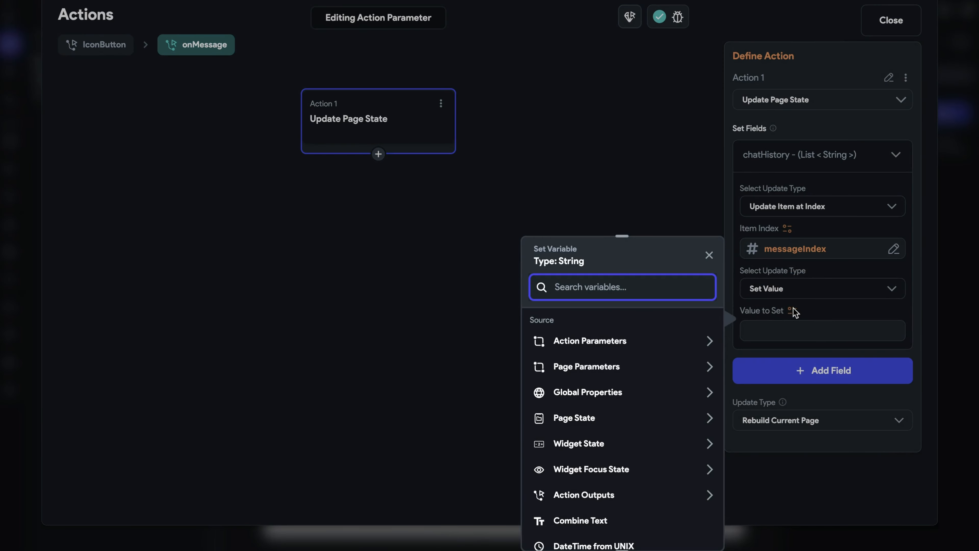
{"action": "left_click", "coordinate": [607, 523]}
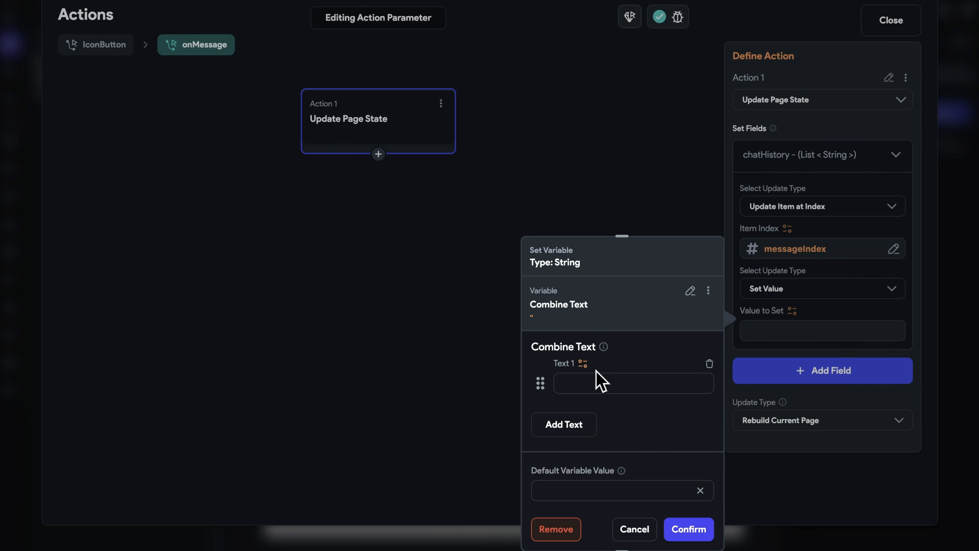
{"action": "left_click", "coordinate": [582, 363]}
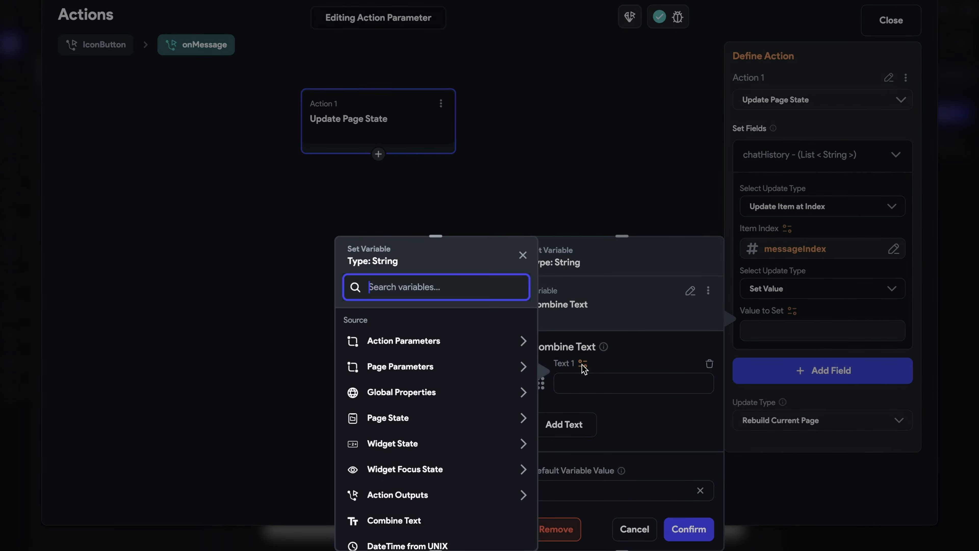
{"action": "left_click", "coordinate": [424, 418]}
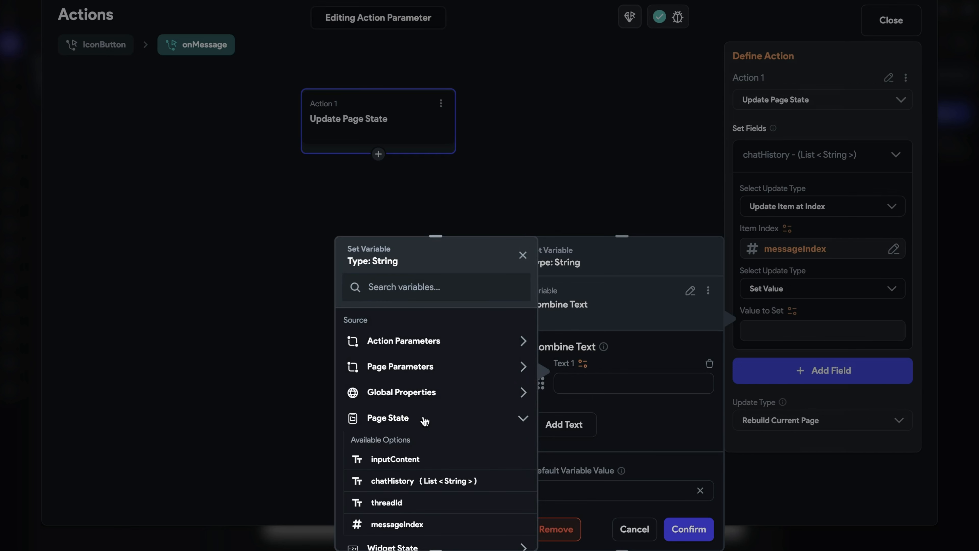
{"action": "left_click", "coordinate": [482, 482]}
{"action": "left_click", "coordinate": [434, 367]}
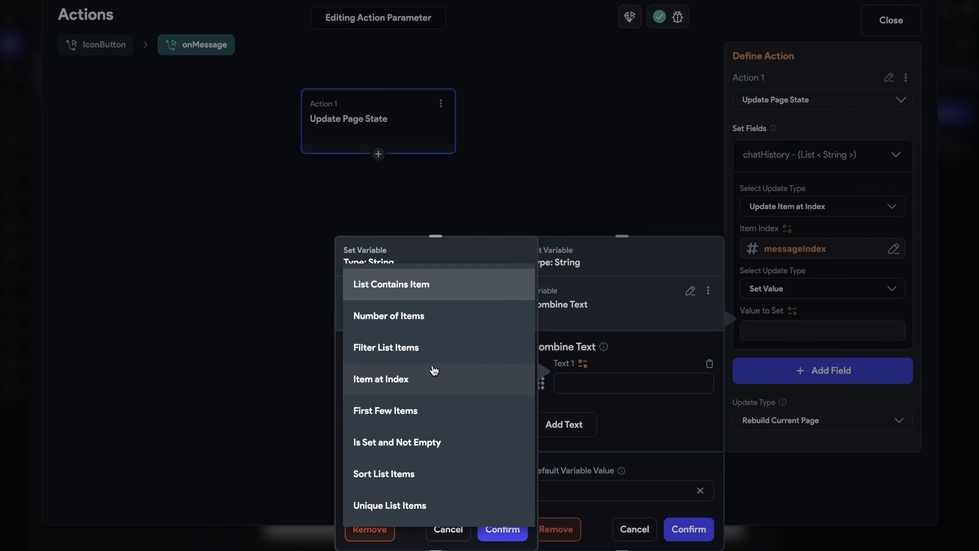
{"action": "left_click", "coordinate": [437, 378]}
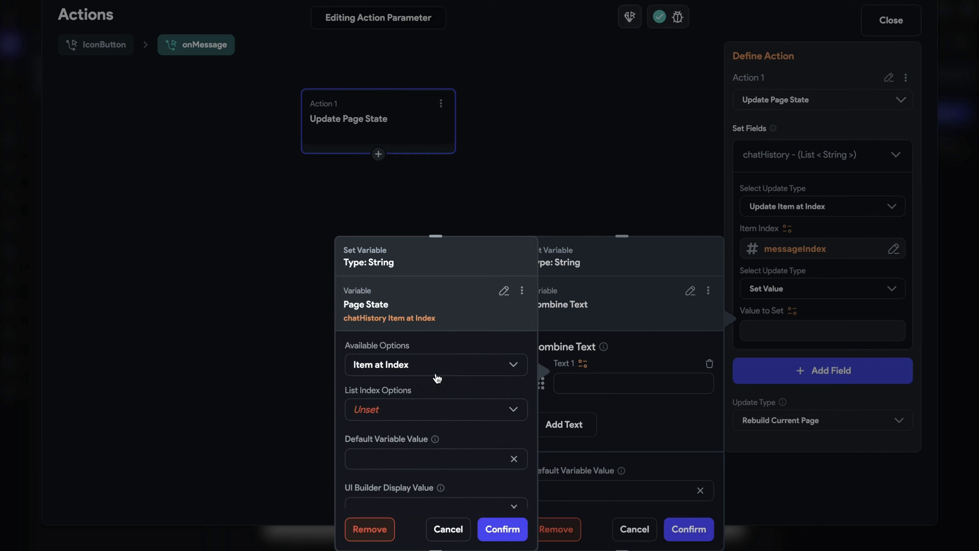
{"action": "left_click", "coordinate": [426, 414]}
{"action": "left_click", "coordinate": [438, 471]}
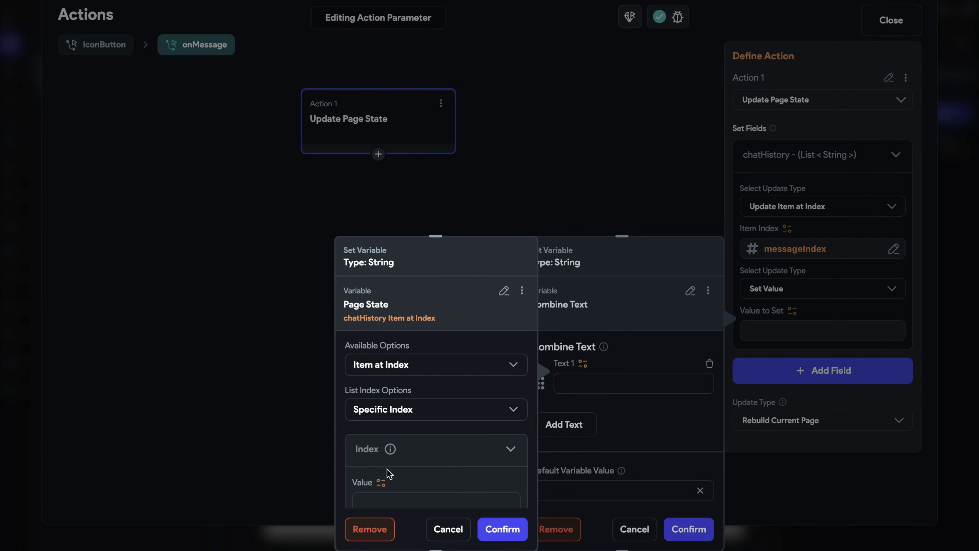
{"action": "left_click", "coordinate": [382, 482]}
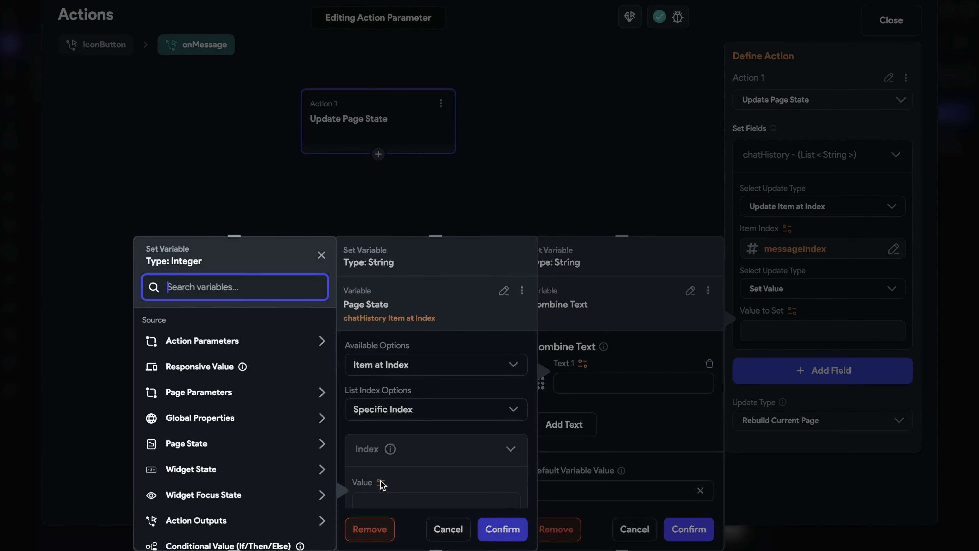
{"action": "left_click", "coordinate": [210, 442]}
{"action": "scroll", "coordinate": [208, 443], "scroll_direction": "down", "scroll_amount": 3}
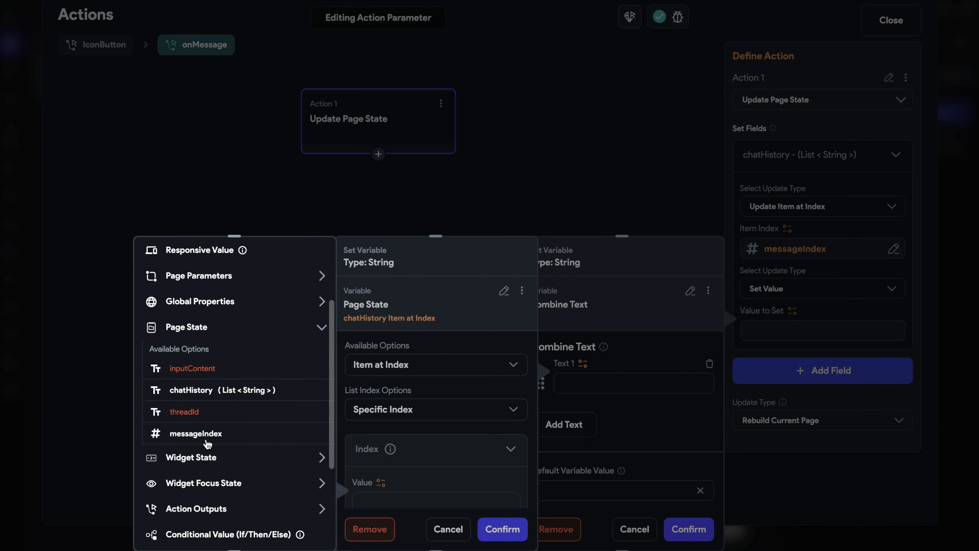
{"action": "left_click", "coordinate": [208, 442]}
{"action": "scroll", "coordinate": [485, 475], "scroll_direction": "down", "scroll_amount": 3}
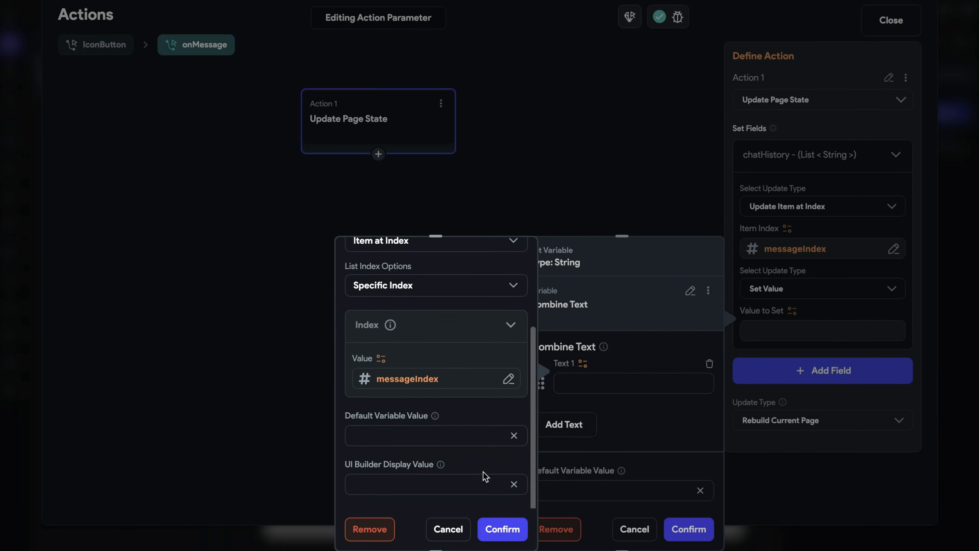
{"action": "left_click", "coordinate": [502, 528]}
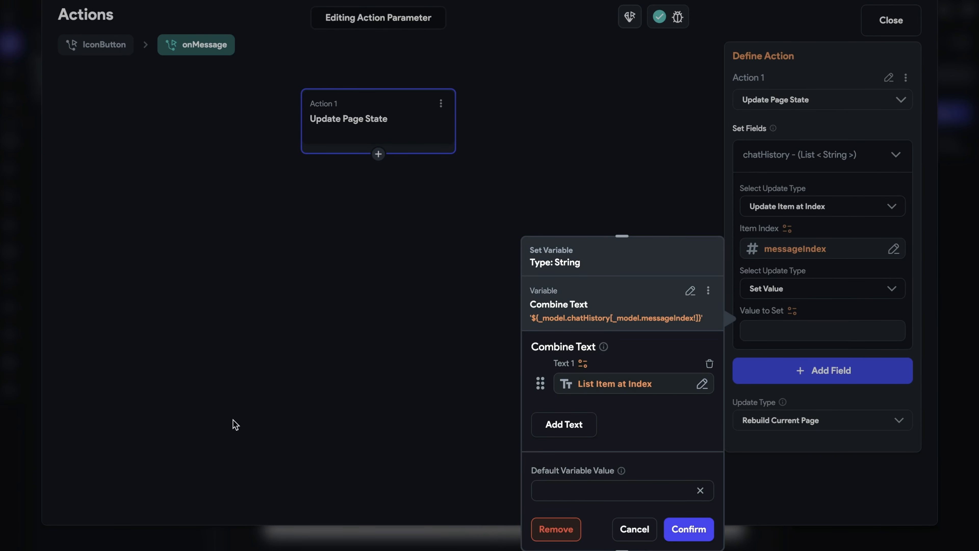
- Add a second text taking the onMessageInput action parameter's Message Text
{"action": "left_click", "coordinate": [581, 428]}
{"action": "left_click", "coordinate": [583, 409]}
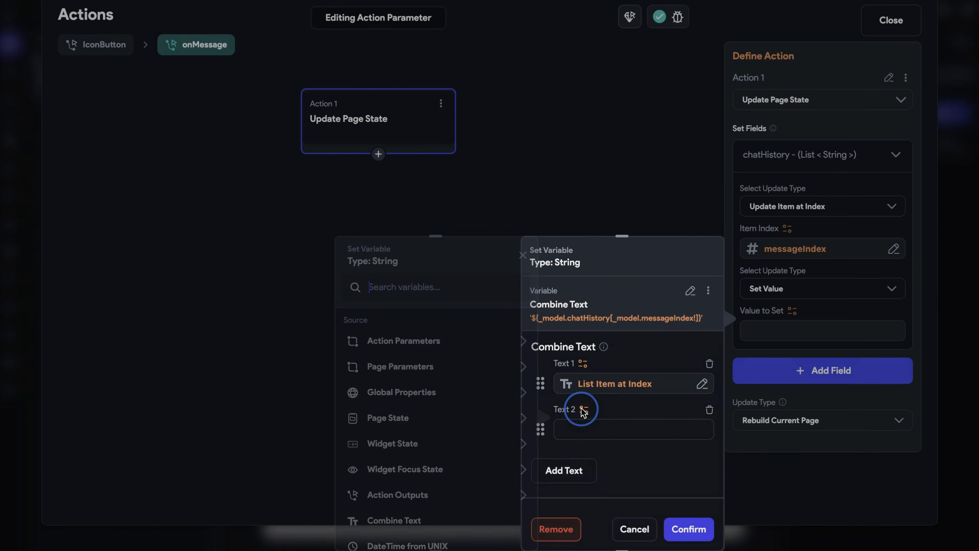
{"action": "left_click", "coordinate": [389, 342]}
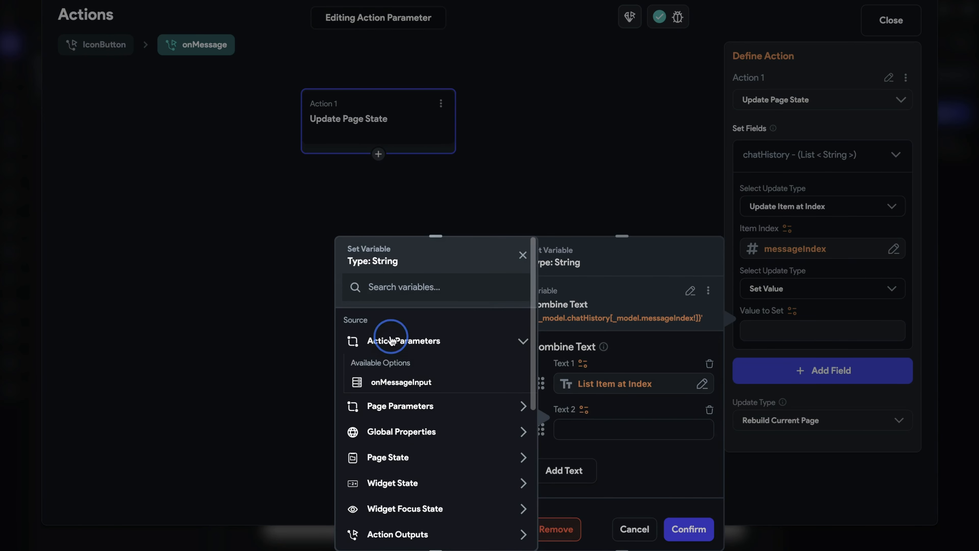
{"action": "left_click", "coordinate": [449, 386]}
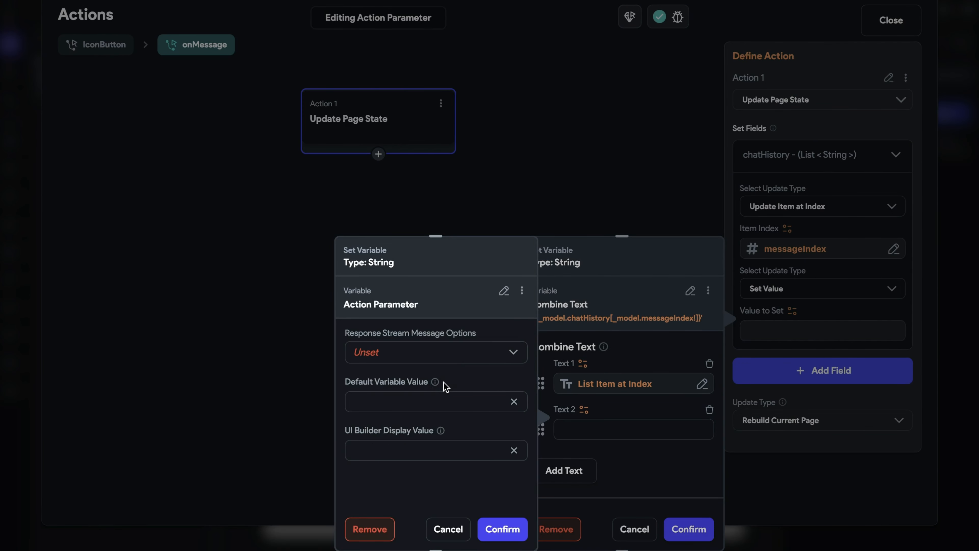
{"action": "left_click", "coordinate": [451, 352]}
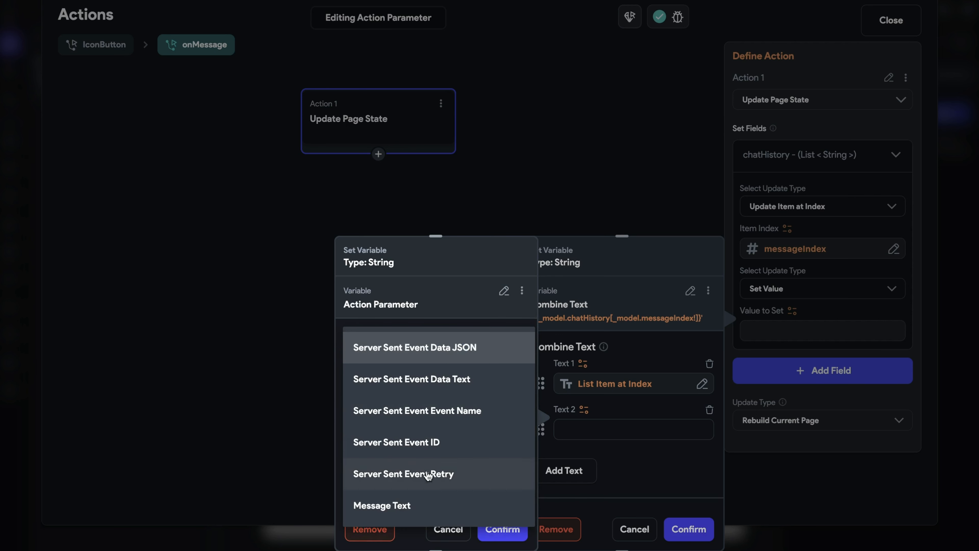
{"action": "left_click", "coordinate": [447, 511]}
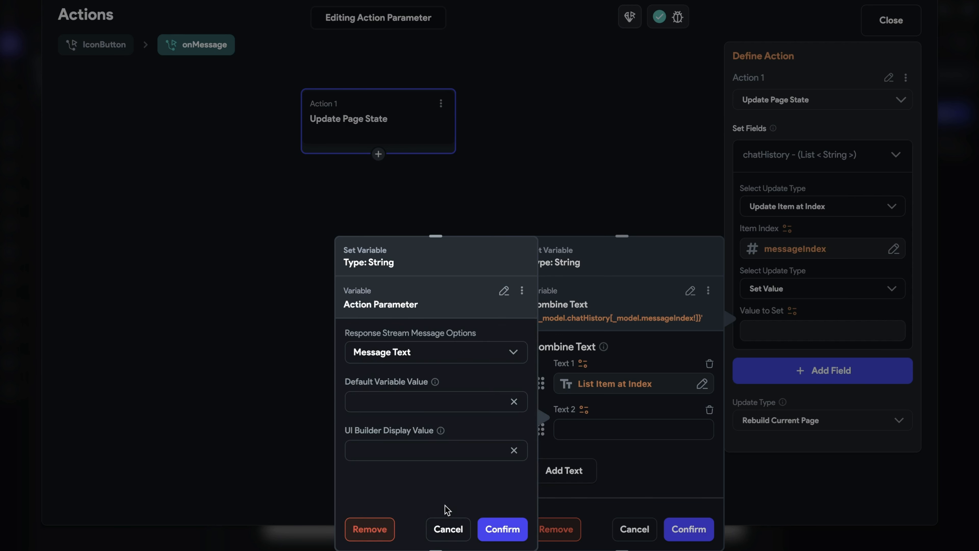
{"action": "left_click", "coordinate": [502, 529]}
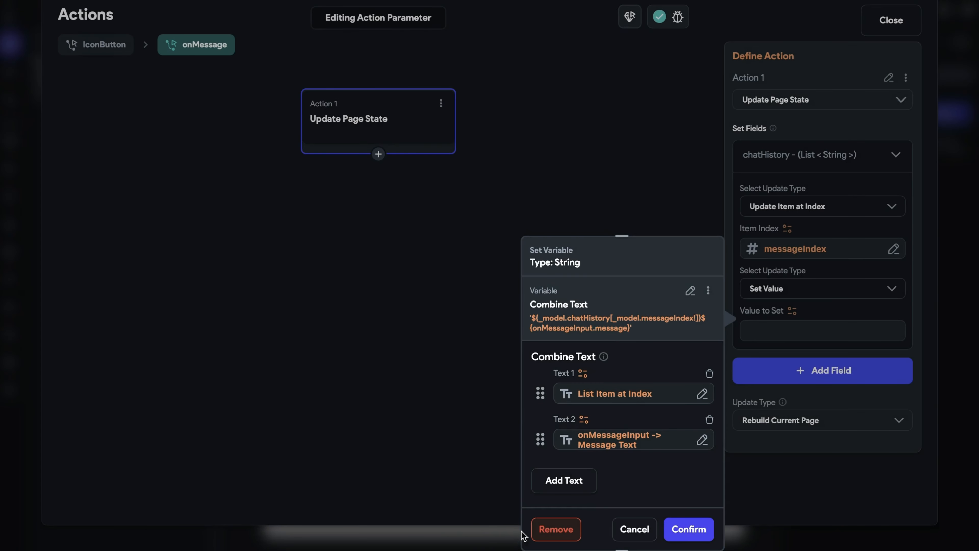
- Add a third, empty text to the combination and confirm the combined value
{"action": "left_click", "coordinate": [567, 481]}
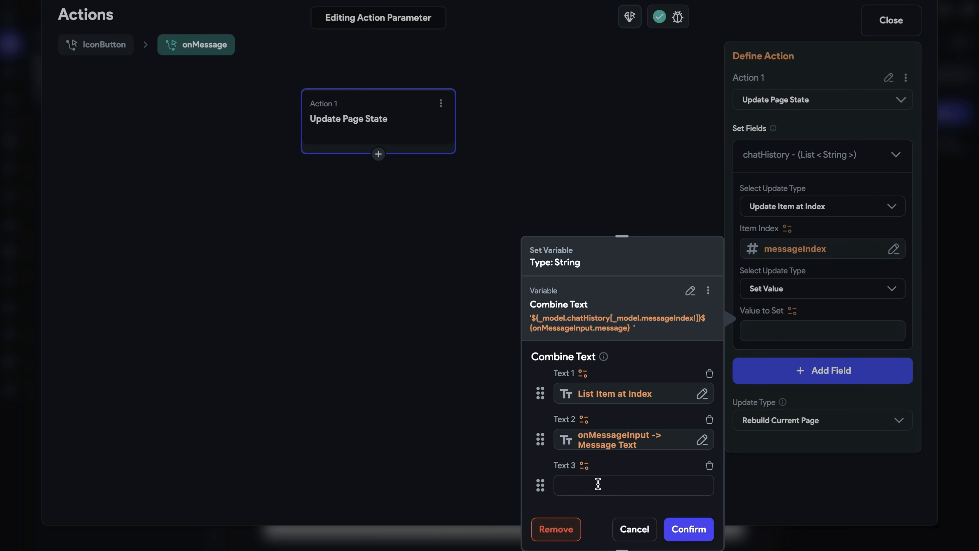
{"action": "scroll", "coordinate": [598, 484], "scroll_direction": "down", "scroll_amount": 2}
{"action": "left_click", "coordinate": [684, 530]}
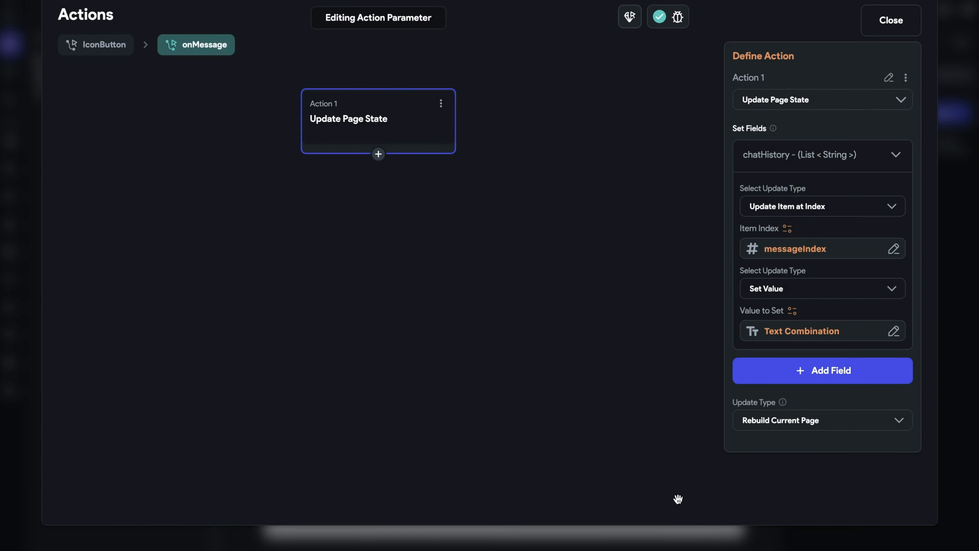
{"action": "left_click", "coordinate": [408, 215]}
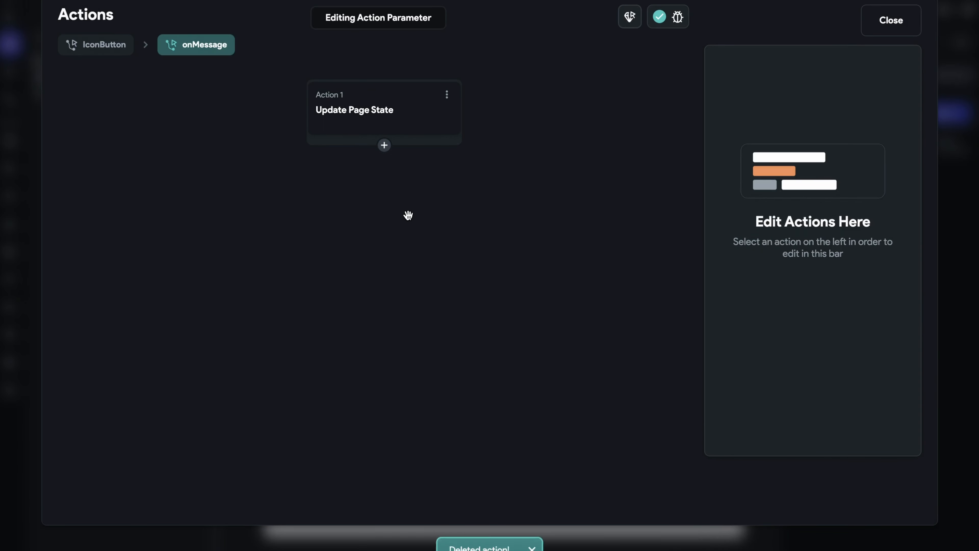
- Open the backend call's onClose action flow and add an Update Page State action
{"action": "left_click", "coordinate": [110, 51]}
{"action": "scroll", "coordinate": [791, 477], "scroll_direction": "down", "scroll_amount": 4}
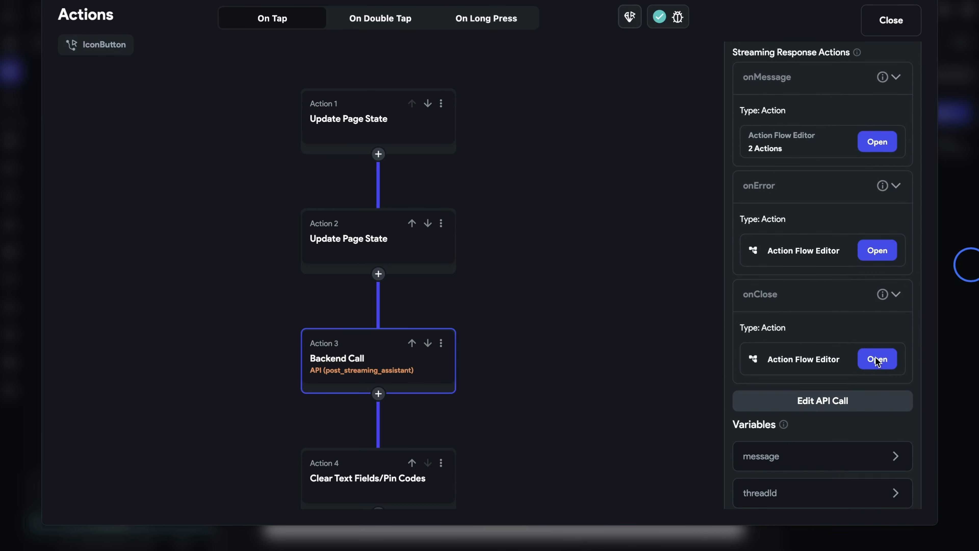
{"action": "left_click", "coordinate": [877, 361]}
{"action": "left_click", "coordinate": [411, 324]}
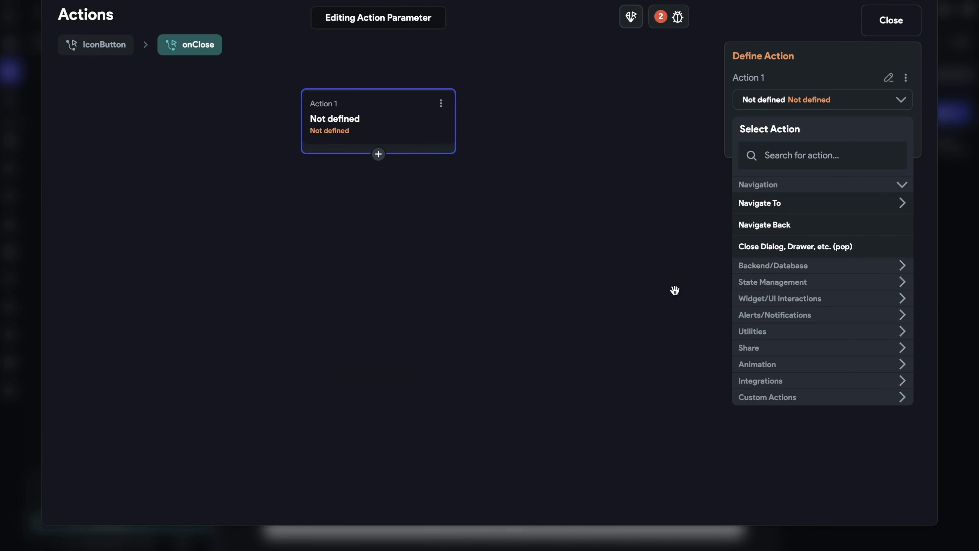
{"action": "left_click", "coordinate": [782, 282]}
{"action": "left_click", "coordinate": [802, 304]}
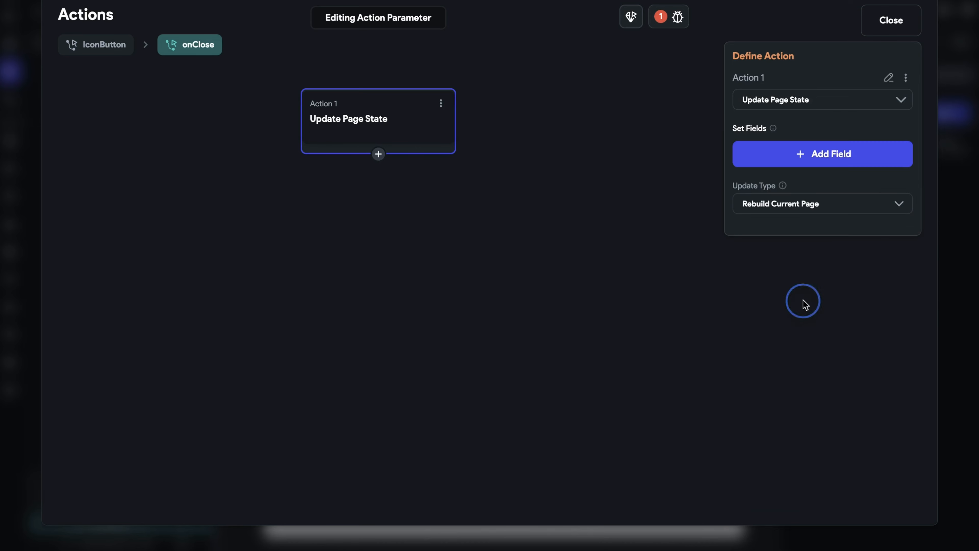
- Add the messageIndex field with the Increment/Decrement update type, incrementing by 1
{"action": "left_click", "coordinate": [841, 164]}
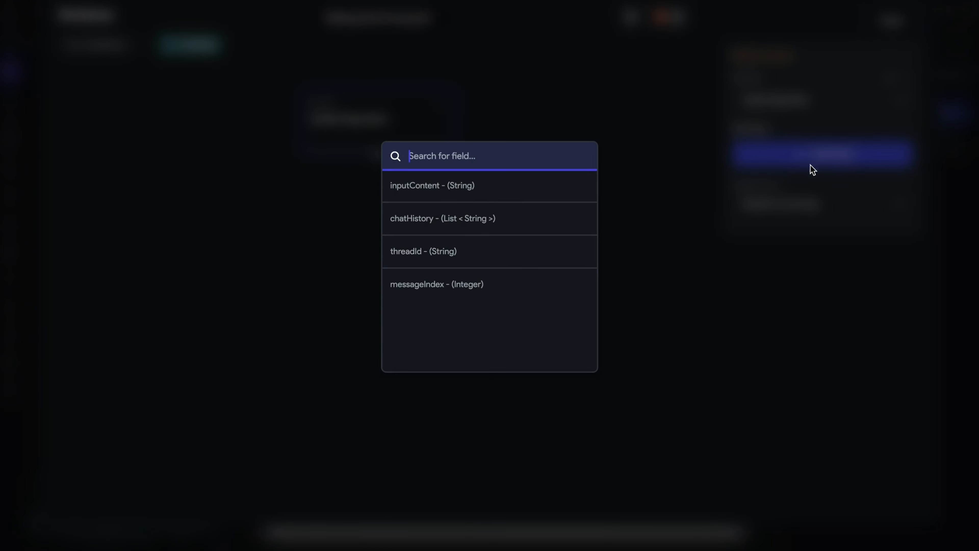
{"action": "left_click", "coordinate": [515, 284]}
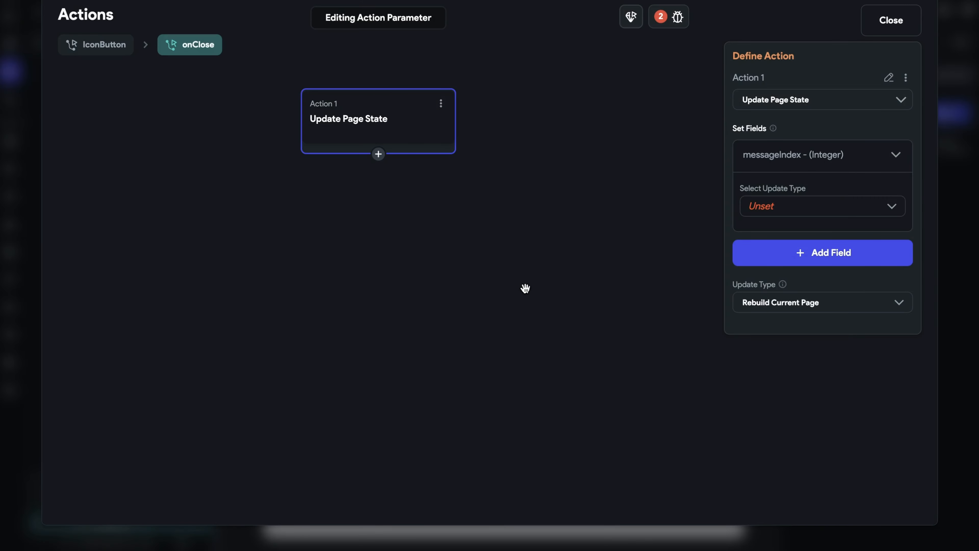
{"action": "left_click", "coordinate": [840, 205]}
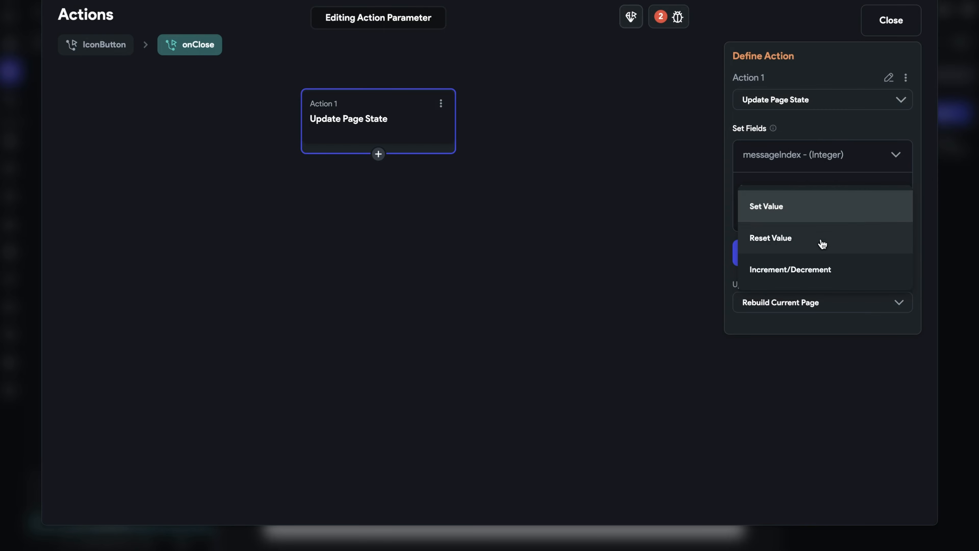
{"action": "left_click", "coordinate": [821, 267]}
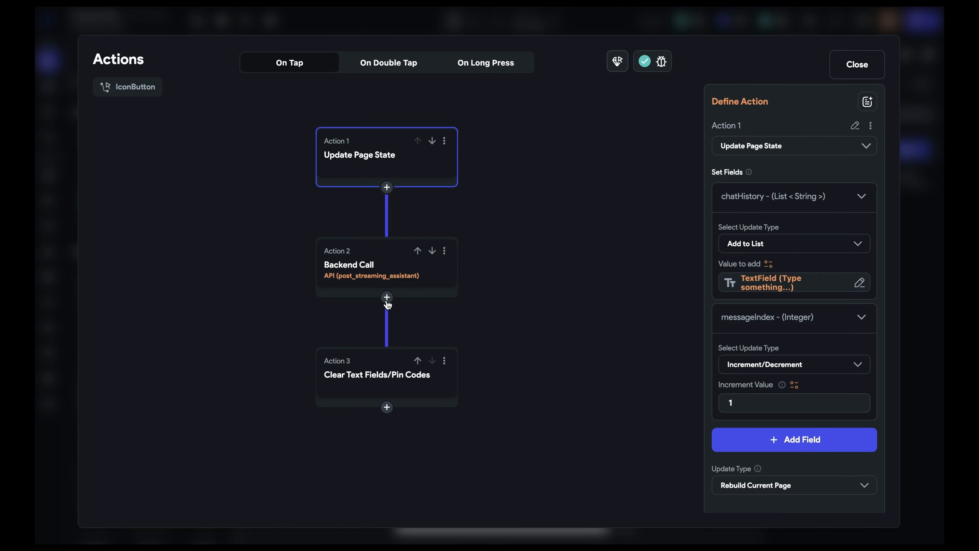
- Insert an Update Page State action between the Backend Call and the Clear Text Fields/Pin Codes action
{"action": "scroll", "coordinate": [386, 302], "scroll_direction": "down", "scroll_amount": 1}
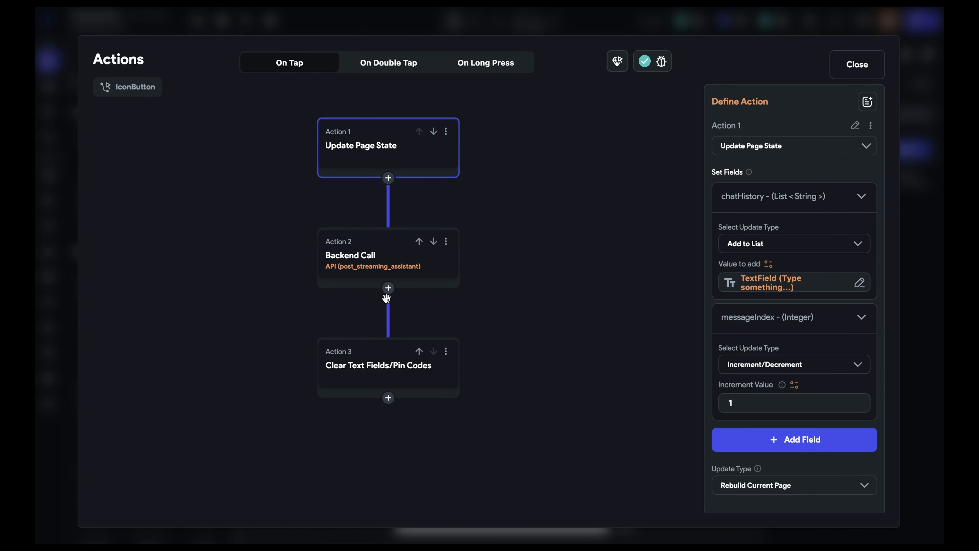
{"action": "left_click", "coordinate": [388, 288]}
{"action": "left_click", "coordinate": [394, 317]}
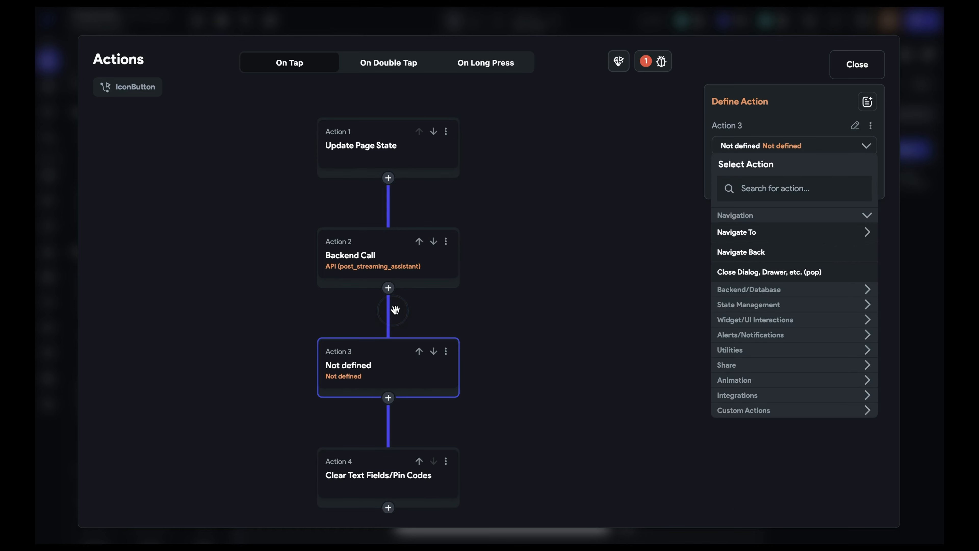
{"action": "left_click", "coordinate": [757, 308]}
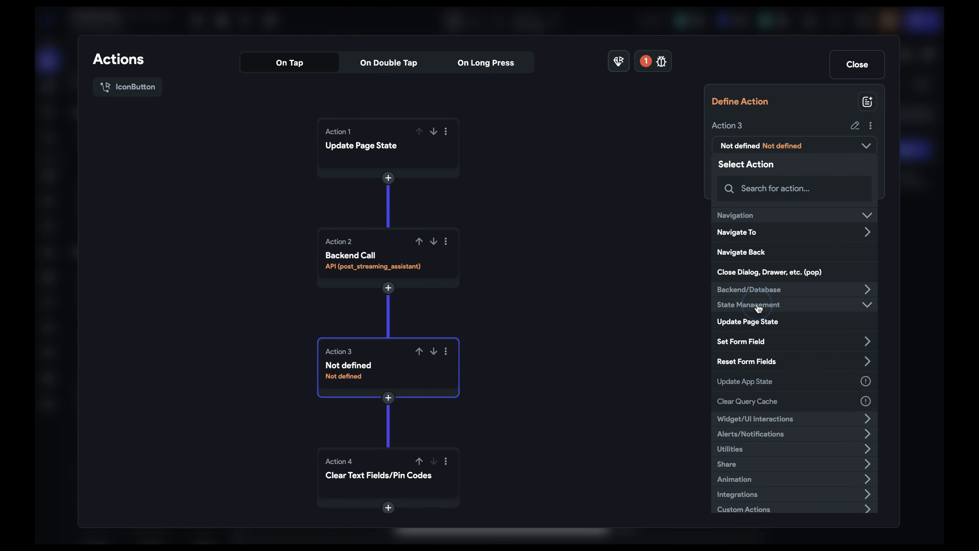
{"action": "left_click", "coordinate": [761, 324]}
- Make Action 3 an Update Page State action that sets the threadId field with the Set Value update type
{"action": "left_click", "coordinate": [751, 201]}
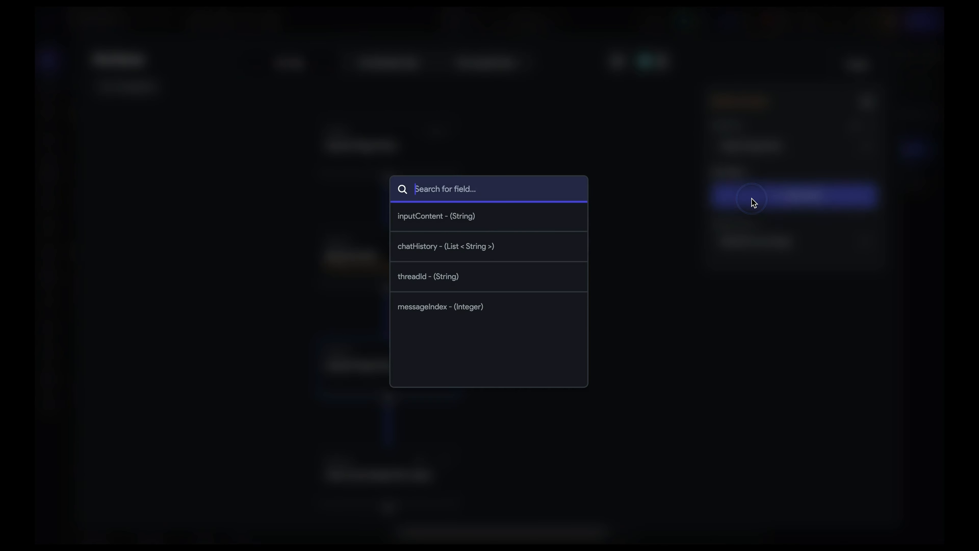
{"action": "left_click", "coordinate": [490, 281]}
{"action": "left_click", "coordinate": [758, 243]}
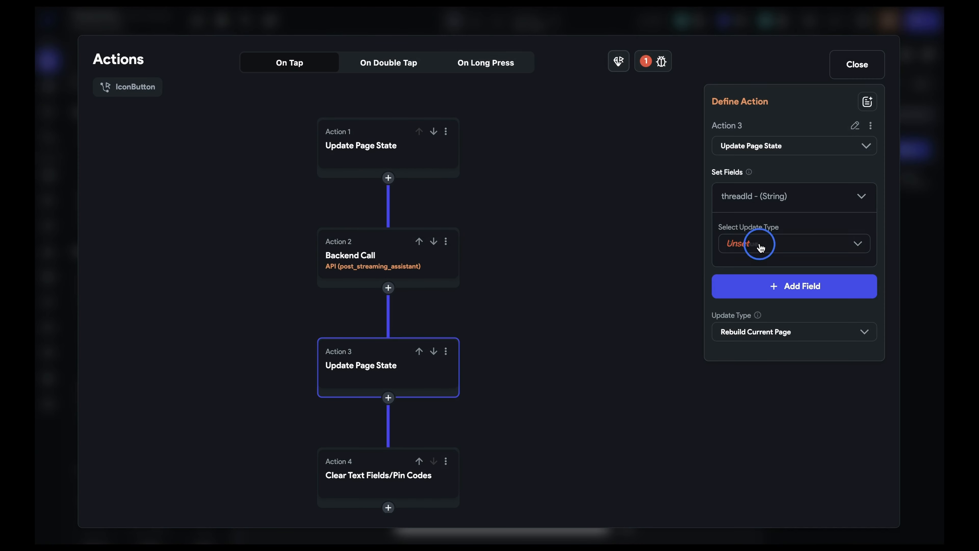
{"action": "left_click", "coordinate": [789, 245]}
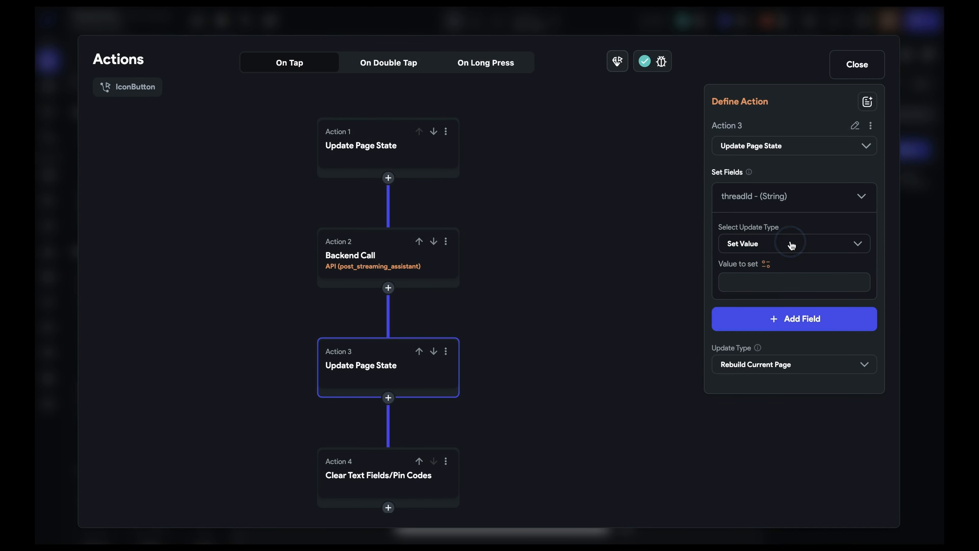
- Set threadId's value to the chatGPTResponse action output's response header "x-thread-id" and close the action editor
{"action": "left_click", "coordinate": [766, 265]}
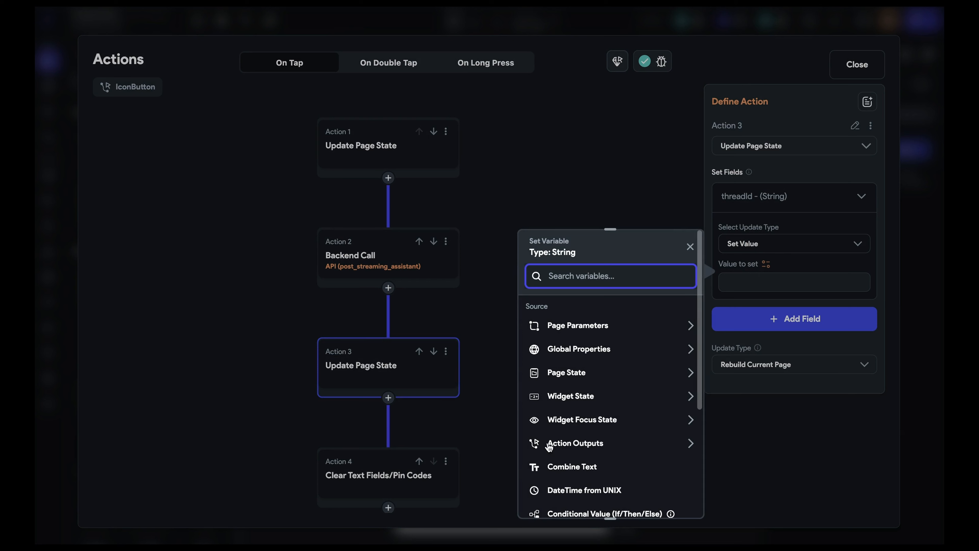
{"action": "left_click", "coordinate": [559, 443]}
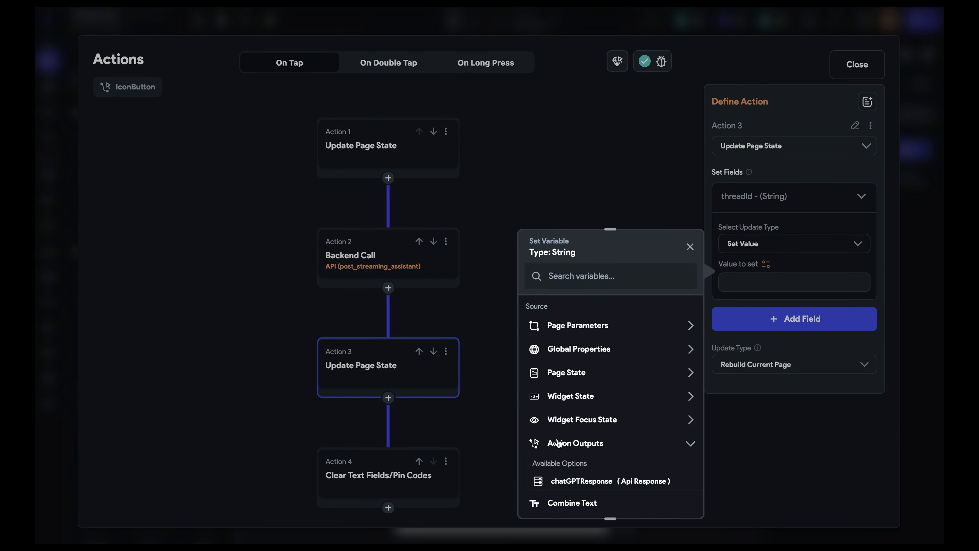
{"action": "left_click", "coordinate": [633, 482]}
{"action": "left_click", "coordinate": [636, 355]}
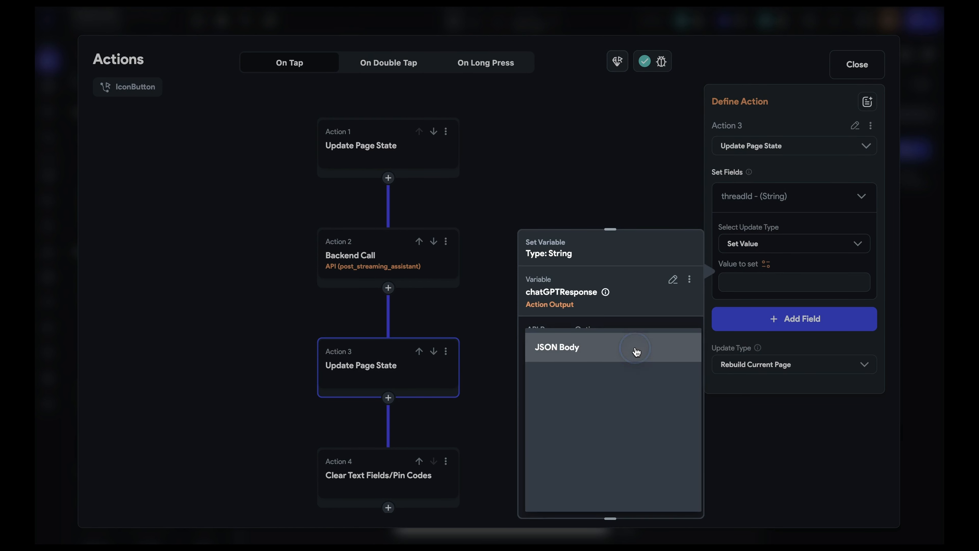
{"action": "left_click", "coordinate": [652, 438]}
{"action": "left_click", "coordinate": [619, 388]}
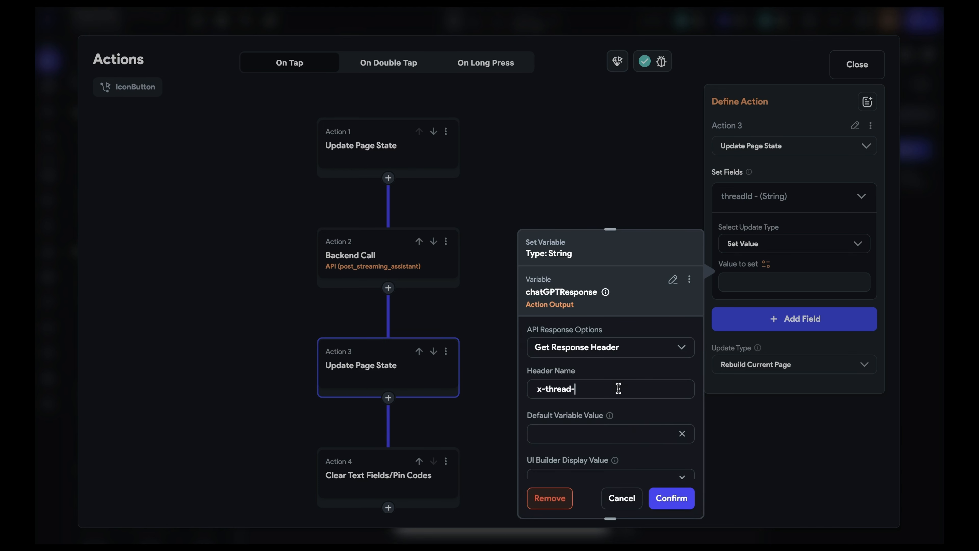
{"action": "left_click", "coordinate": [674, 498]}
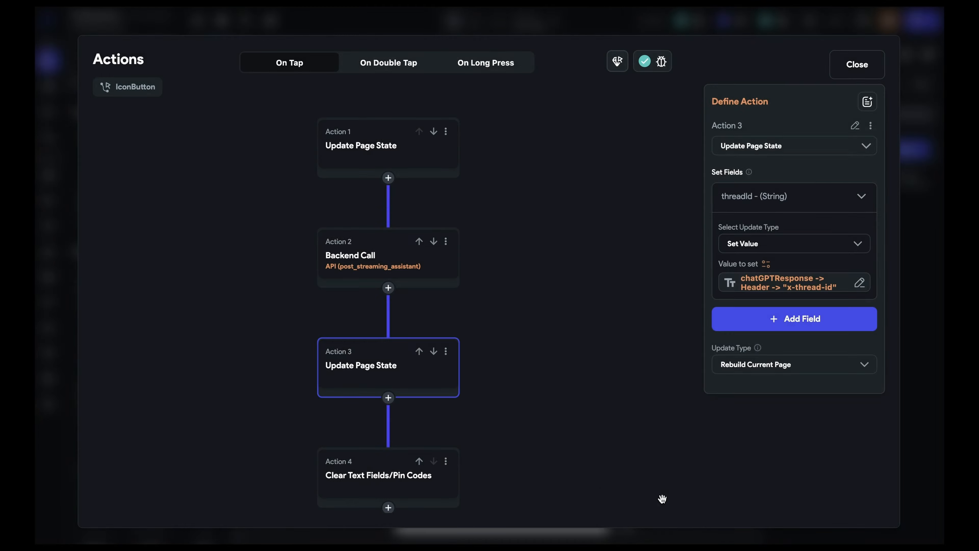
{"action": "key", "text": "Escape"}
- Inspect the ListView's Generate Dynamic Children settings and its chatHistory source variable
{"action": "left_click", "coordinate": [521, 158]}
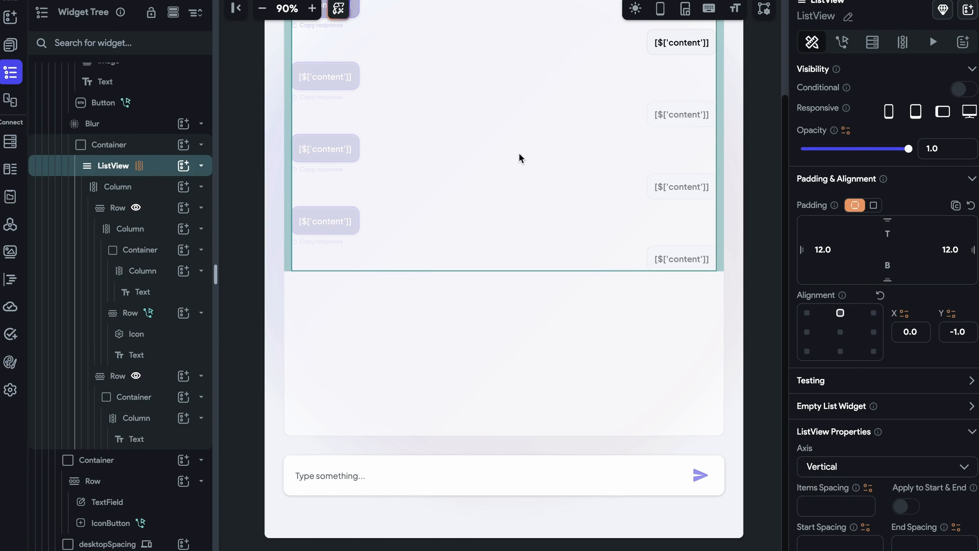
{"action": "left_click", "coordinate": [903, 41]}
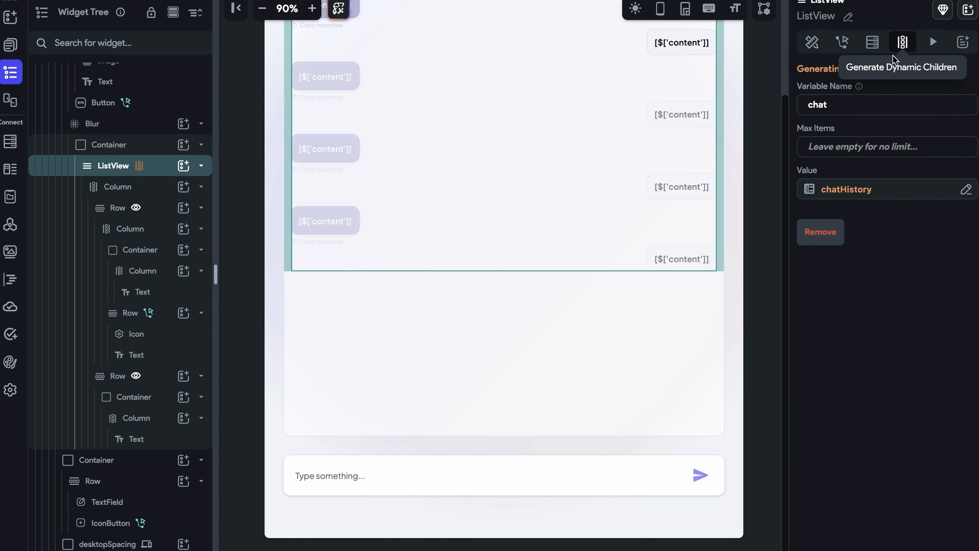
{"action": "left_click", "coordinate": [855, 191]}
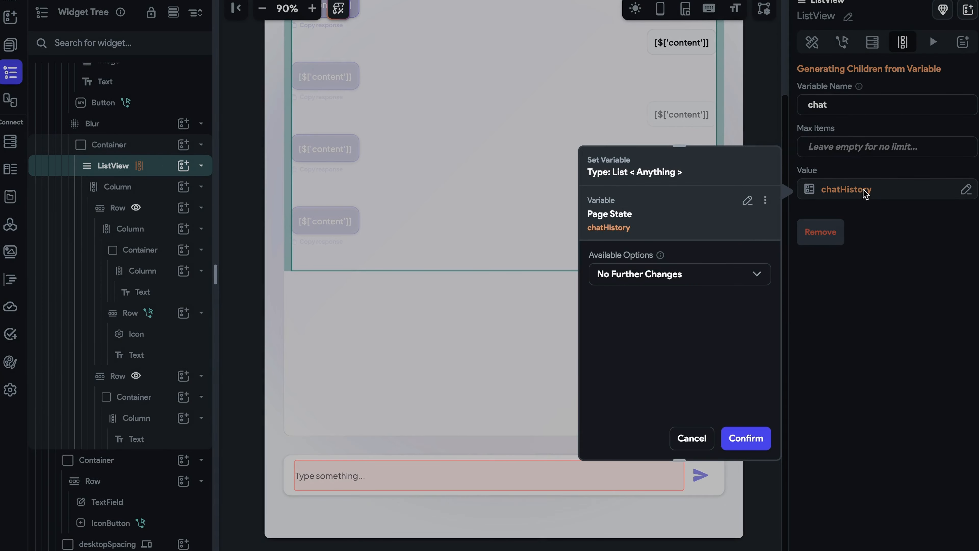
{"action": "key", "text": "Escape"}
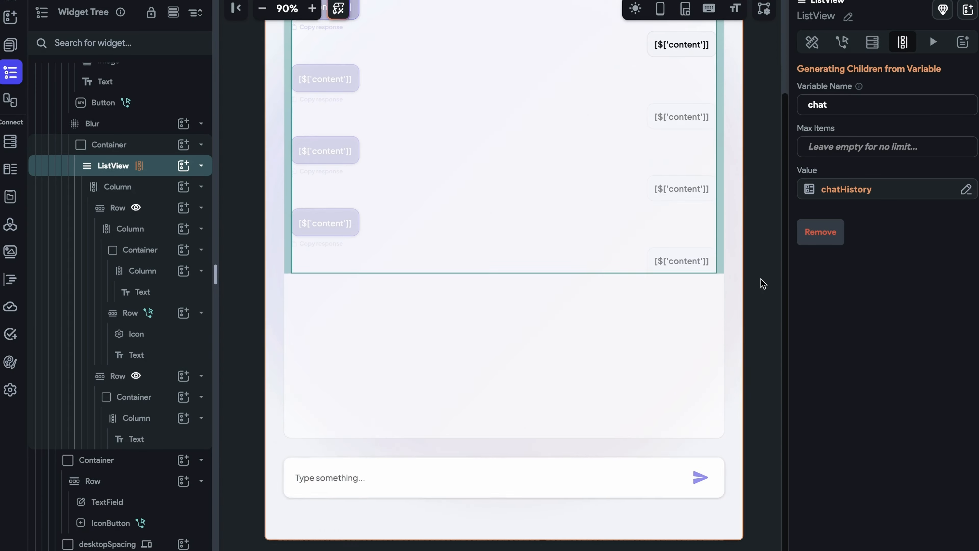
{"action": "scroll", "coordinate": [763, 284], "scroll_direction": "up", "scroll_amount": 3}
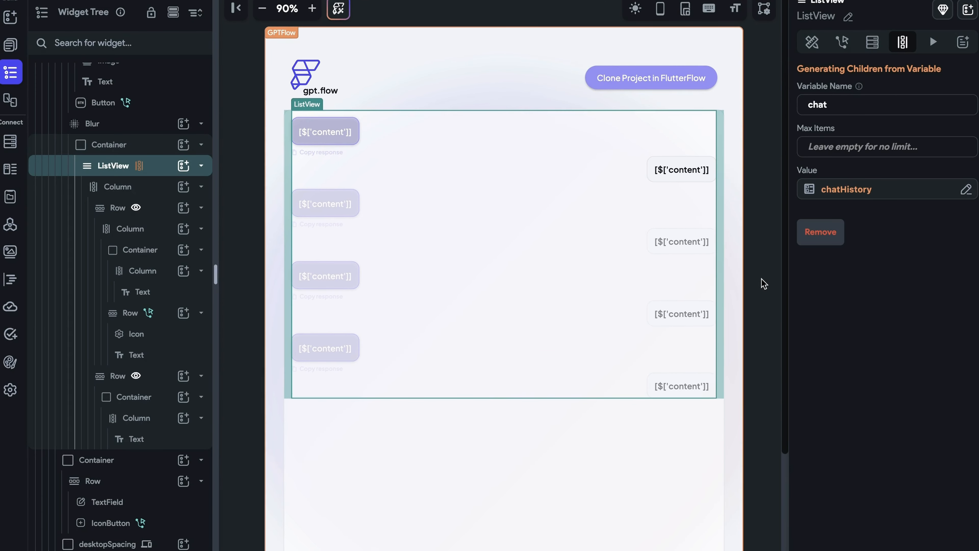
- Bind the assistant message bubble's text to the chat item variable
{"action": "left_click", "coordinate": [342, 134]}
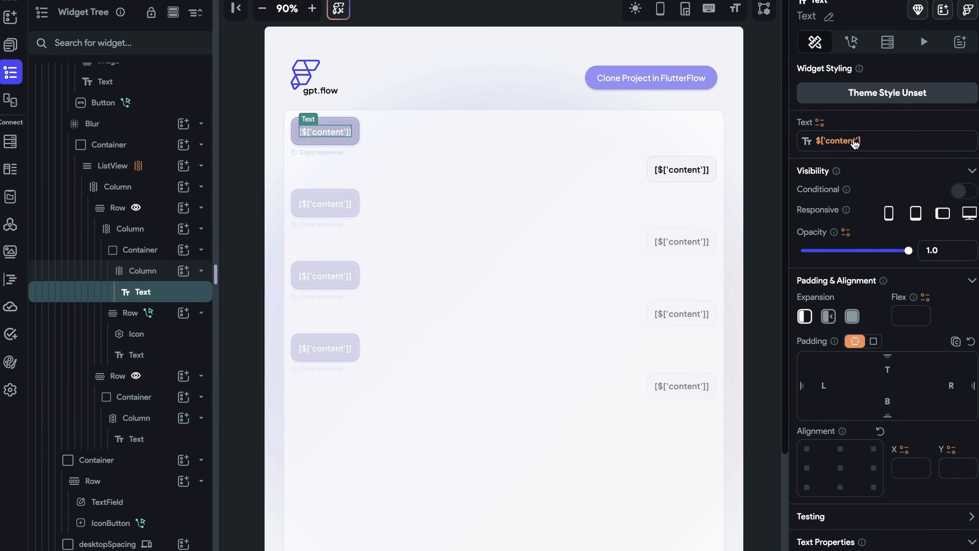
{"action": "left_click", "coordinate": [855, 142]}
{"action": "left_click", "coordinate": [747, 149]}
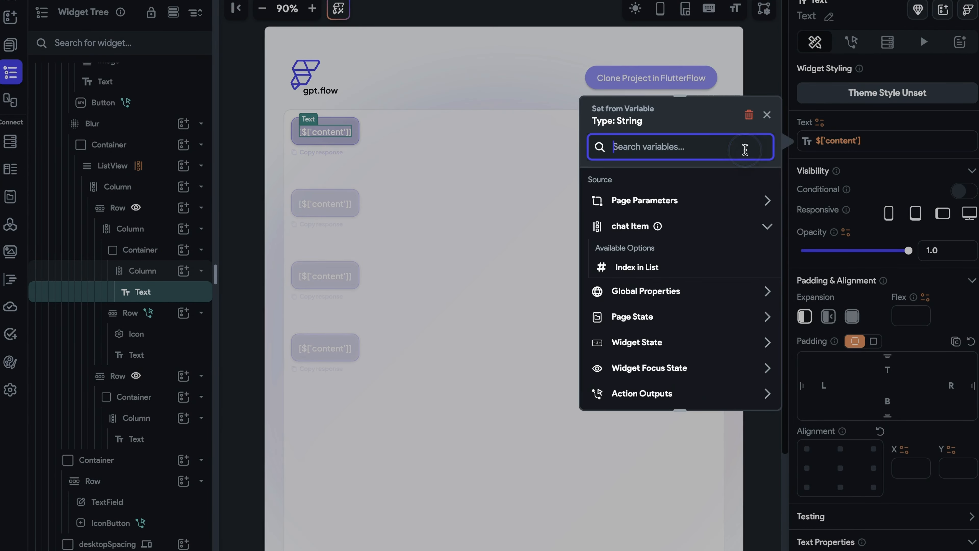
{"action": "left_click", "coordinate": [705, 230]}
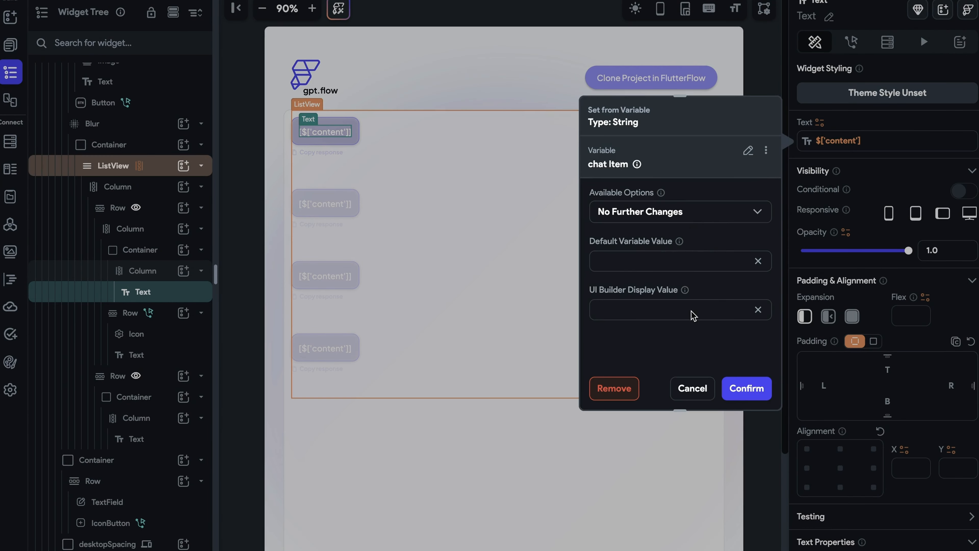
{"action": "left_click", "coordinate": [744, 391]}
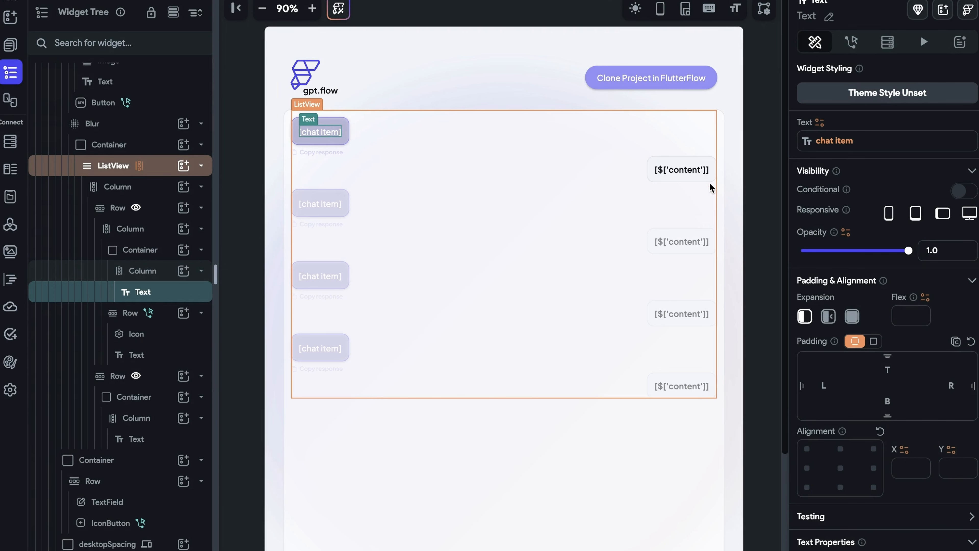
- Bind the user message bubble's text to the chat item variable as well
{"action": "left_click", "coordinate": [699, 174]}
{"action": "left_click", "coordinate": [840, 143]}
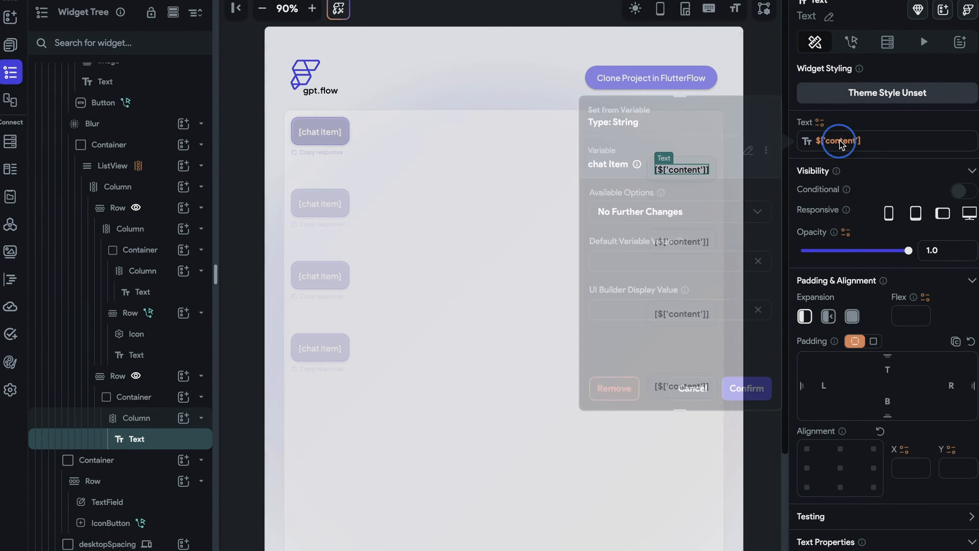
{"action": "left_click", "coordinate": [748, 150]}
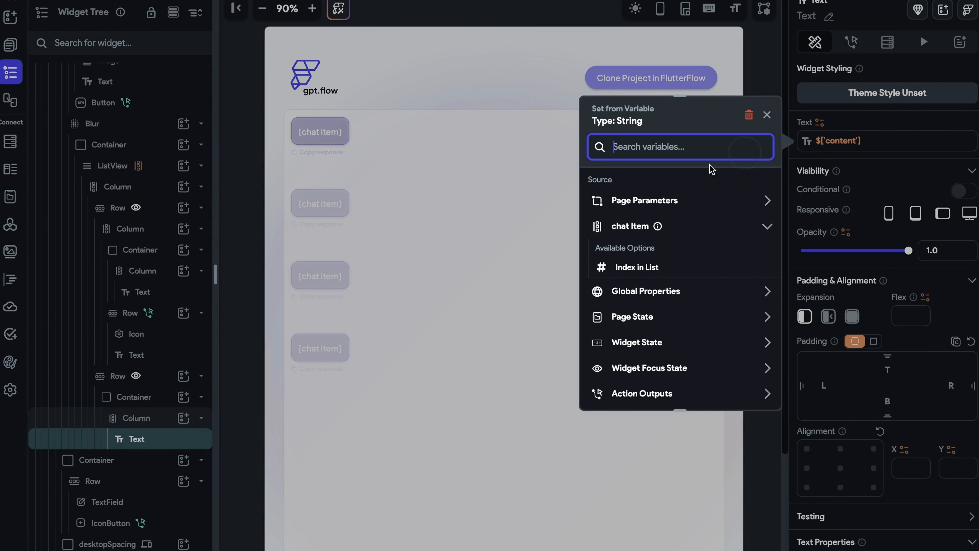
{"action": "left_click", "coordinate": [689, 227]}
{"action": "left_click", "coordinate": [743, 387]}
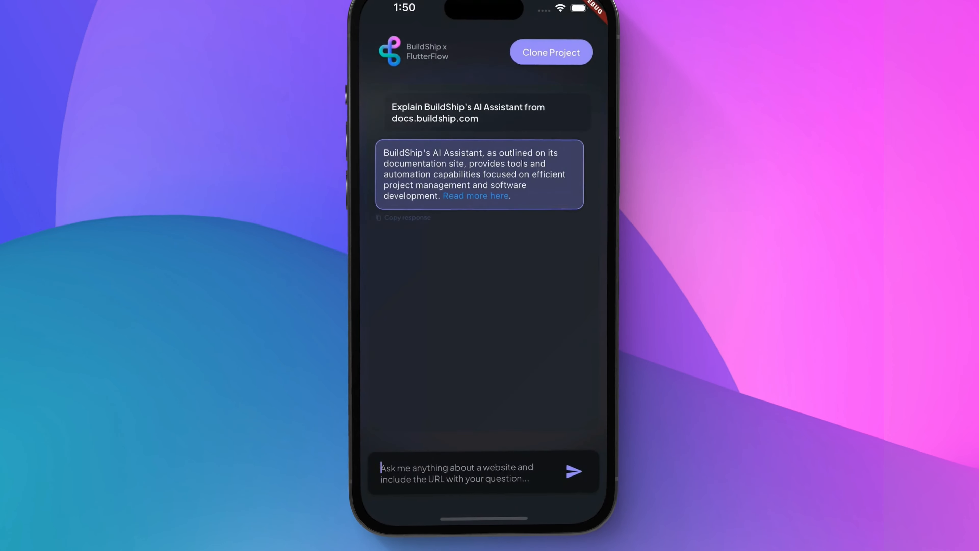
- In the running app, send the follow-up question "How does it work?" and scroll through the streamed reply
{"action": "type", "text": "How does it work?"}
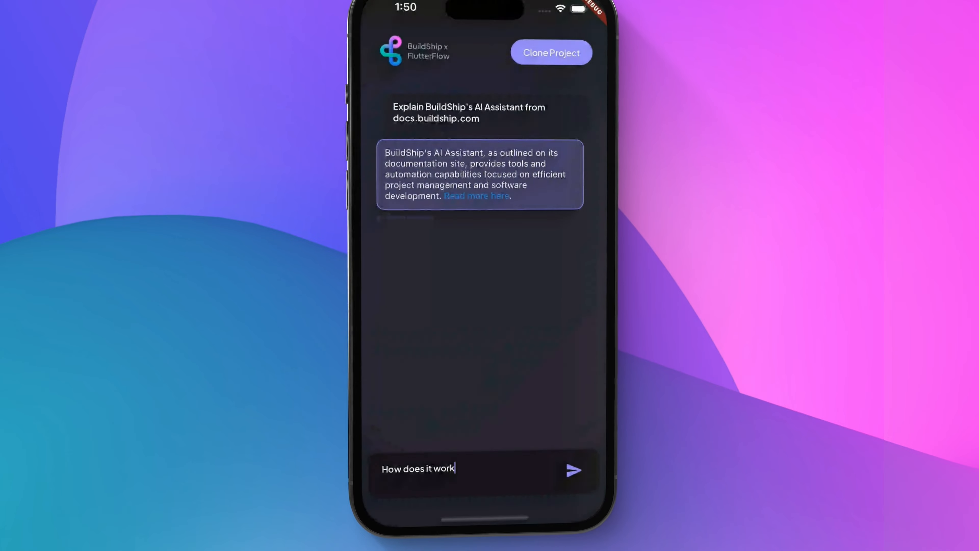
{"action": "key", "text": "Return"}
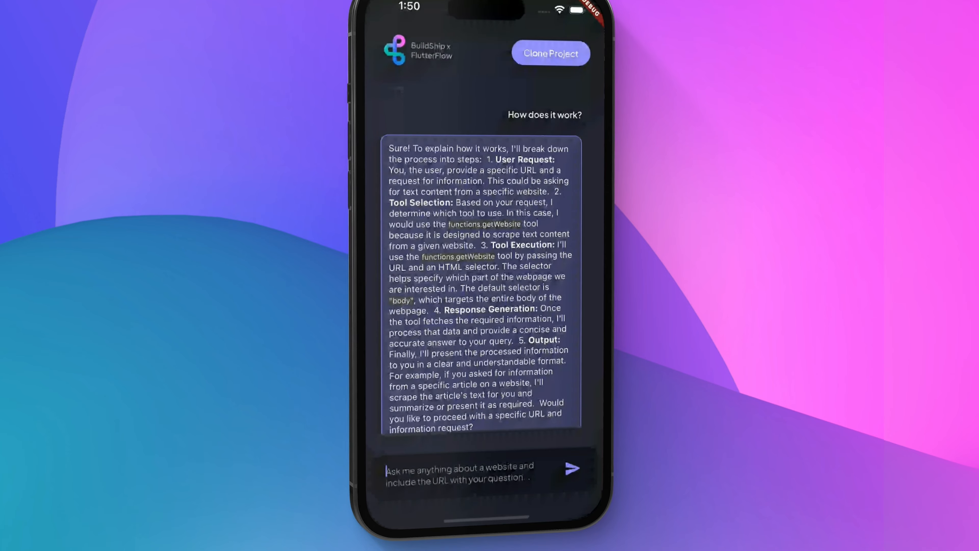
{"action": "scroll", "coordinate": [481, 285], "scroll_direction": "down", "scroll_amount": 2}
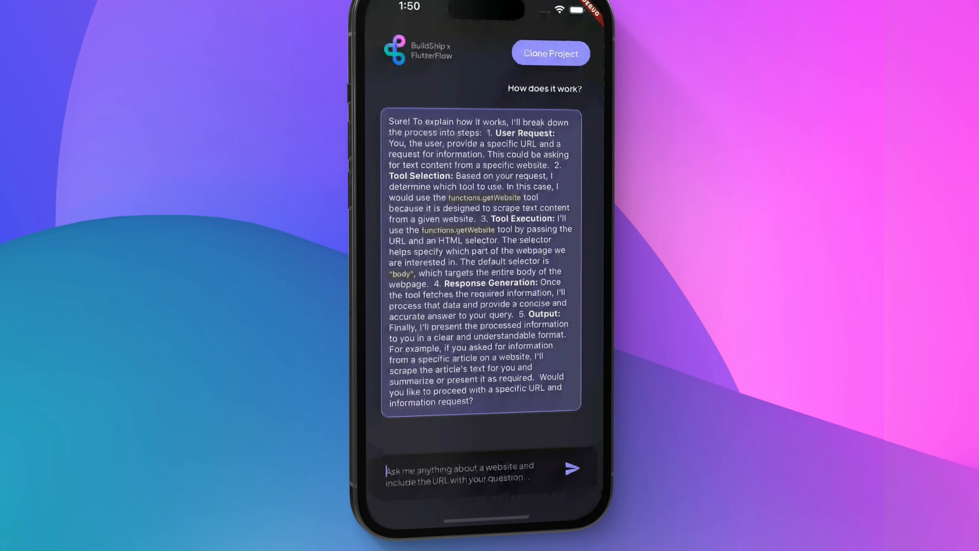